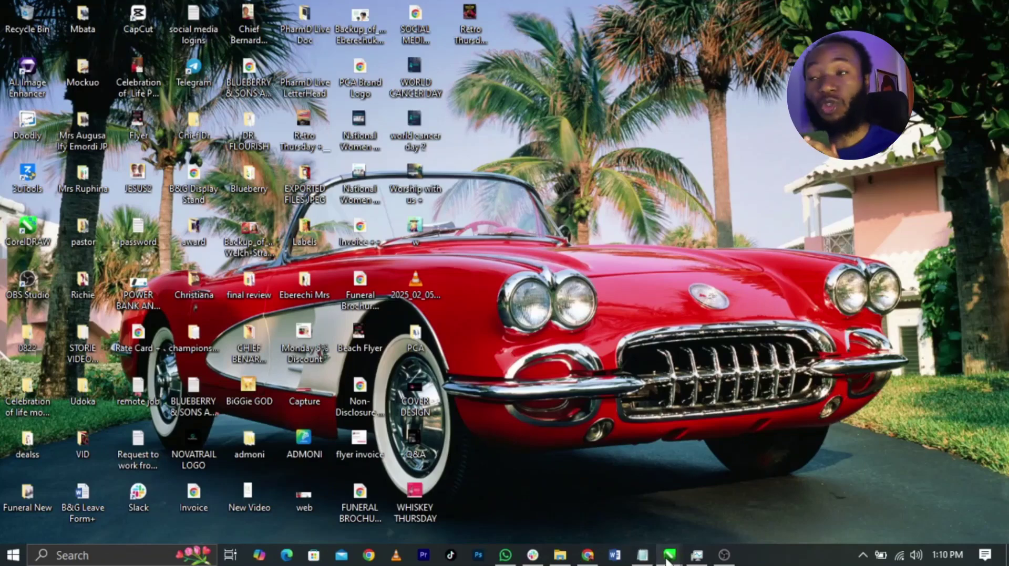
Step: Bring the blank Untitled-1 CorelDRAW document to the front from the taskbar preview
mouse_move(667, 560)
left_click(716, 522)
scroll(598, 313, "down", 2)
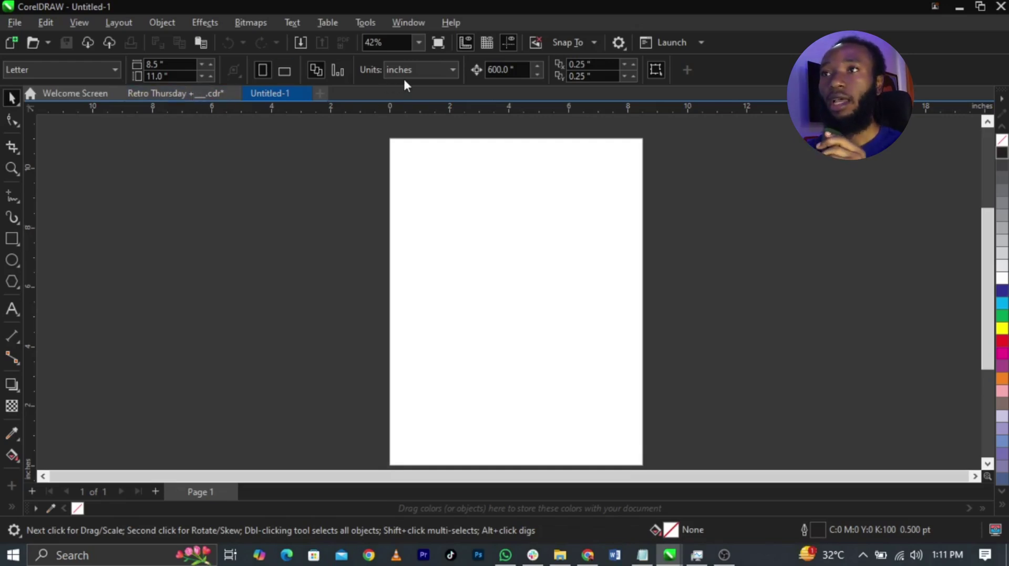
Step: Enter 1080 as the page width while the units are still inches
left_click(433, 71)
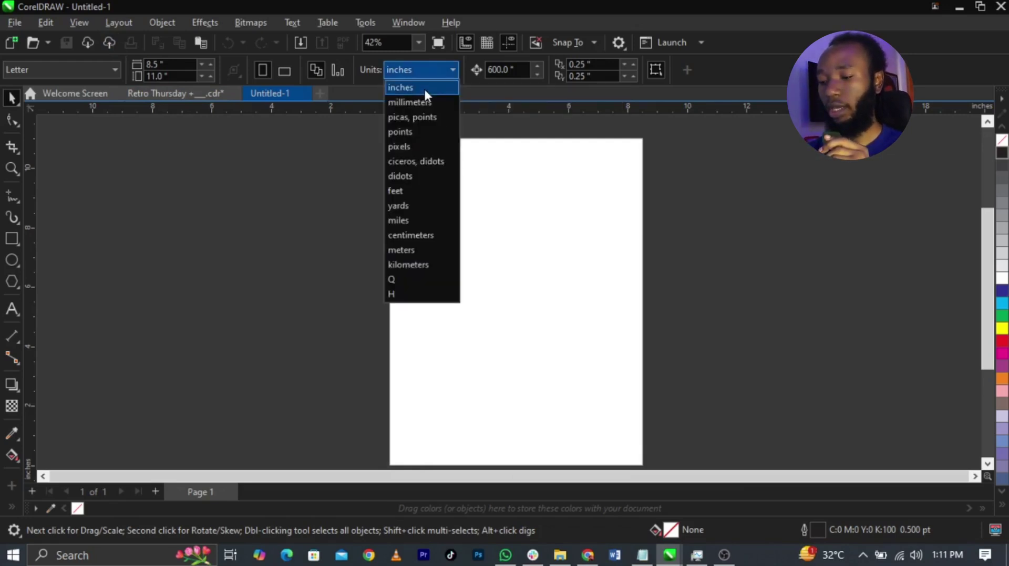
left_click(423, 88)
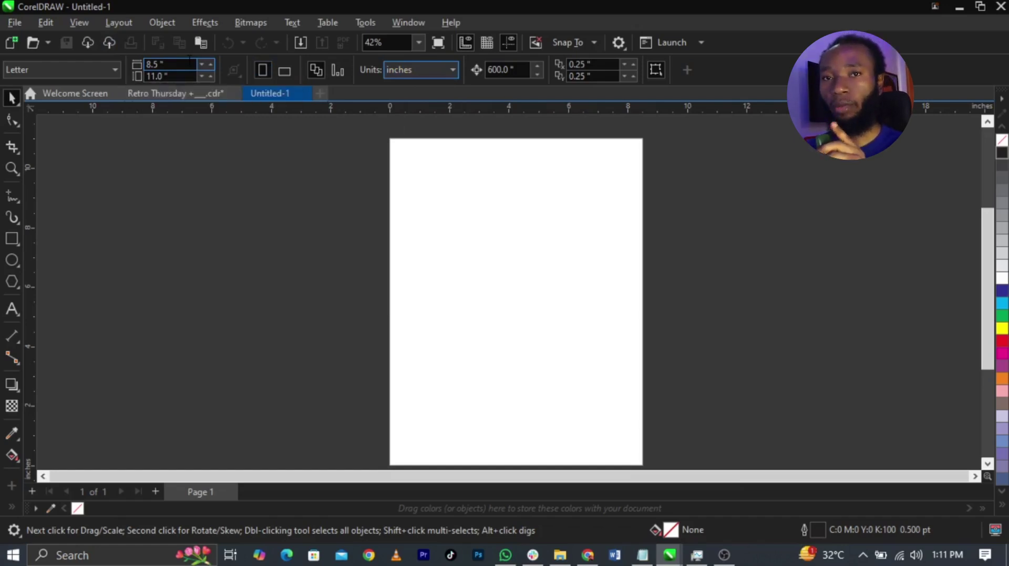
left_click_drag(190, 61, 146, 64)
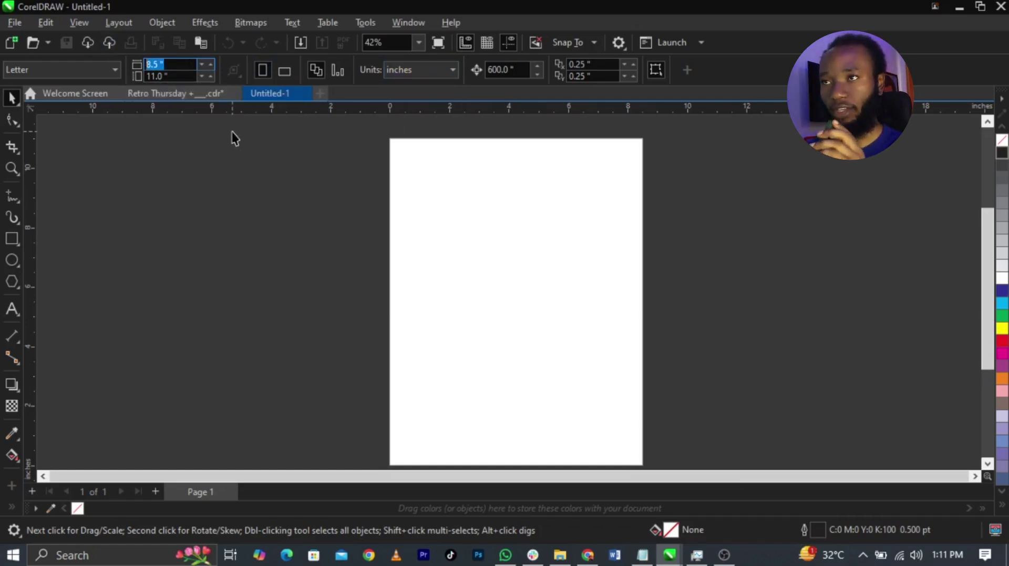
type("1080")
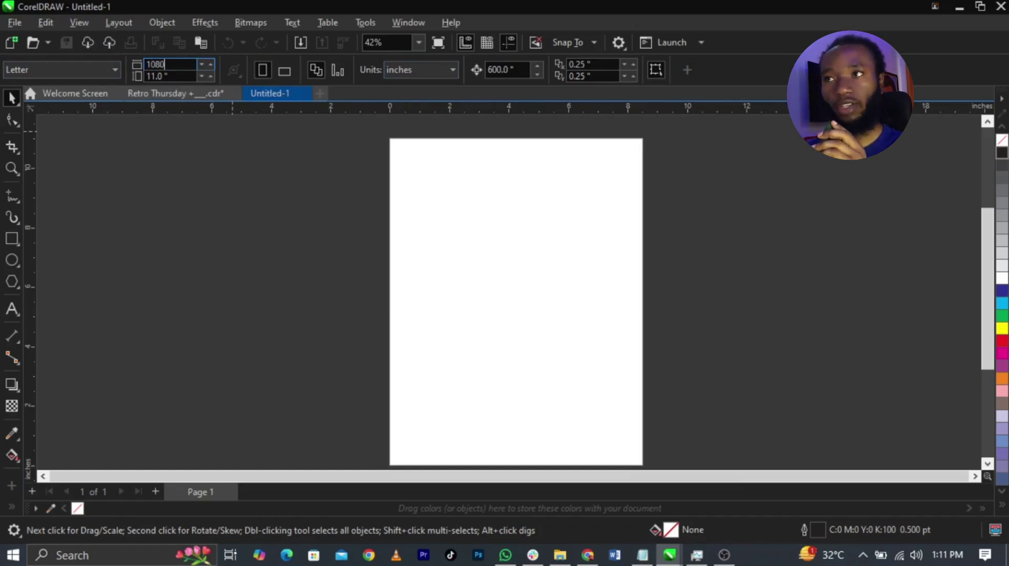
key("Tab")
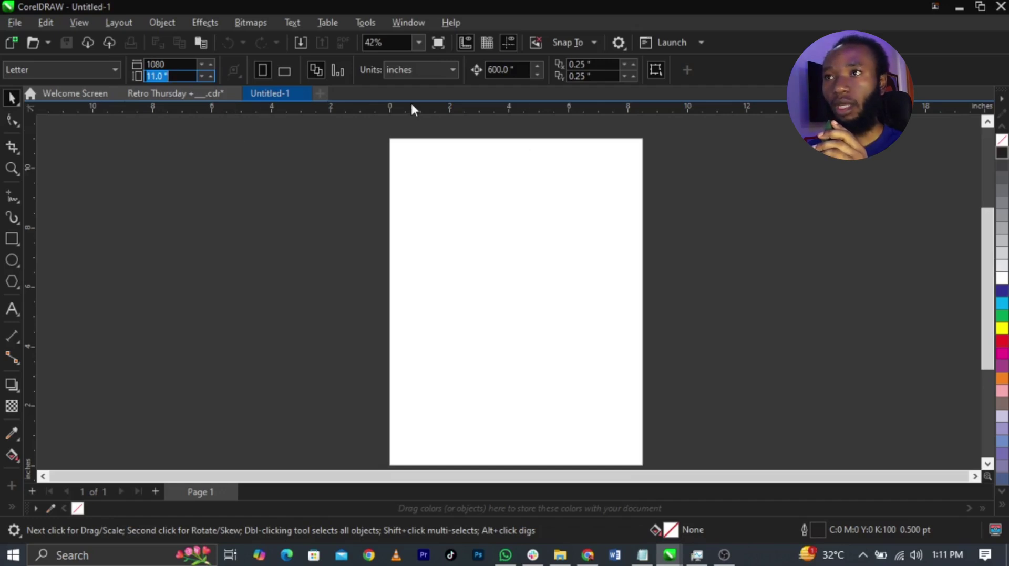
Step: Switch units to pixels, set the page to 1080 × 1350 px, and fit it in view
left_click(416, 69)
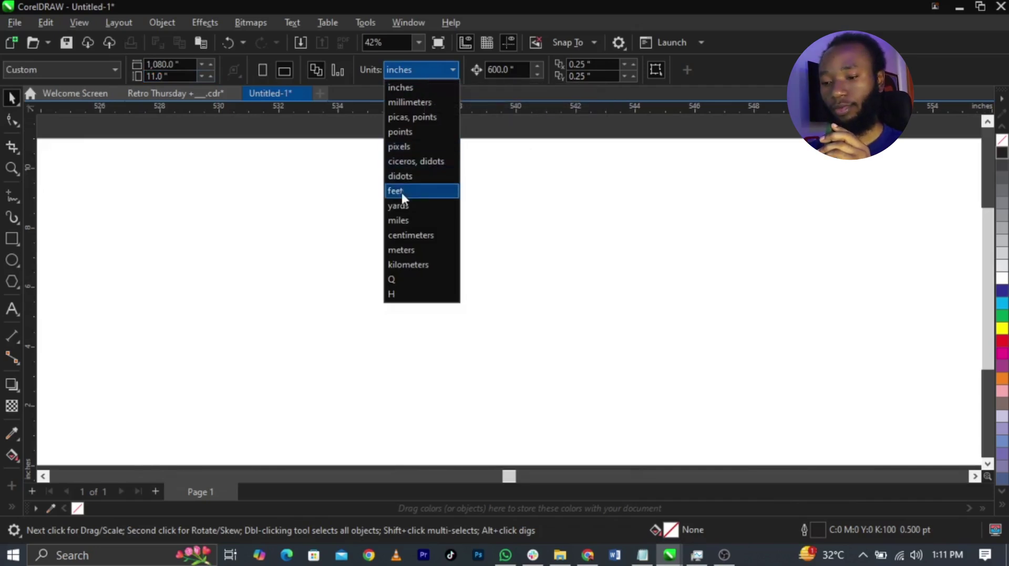
left_click(403, 147)
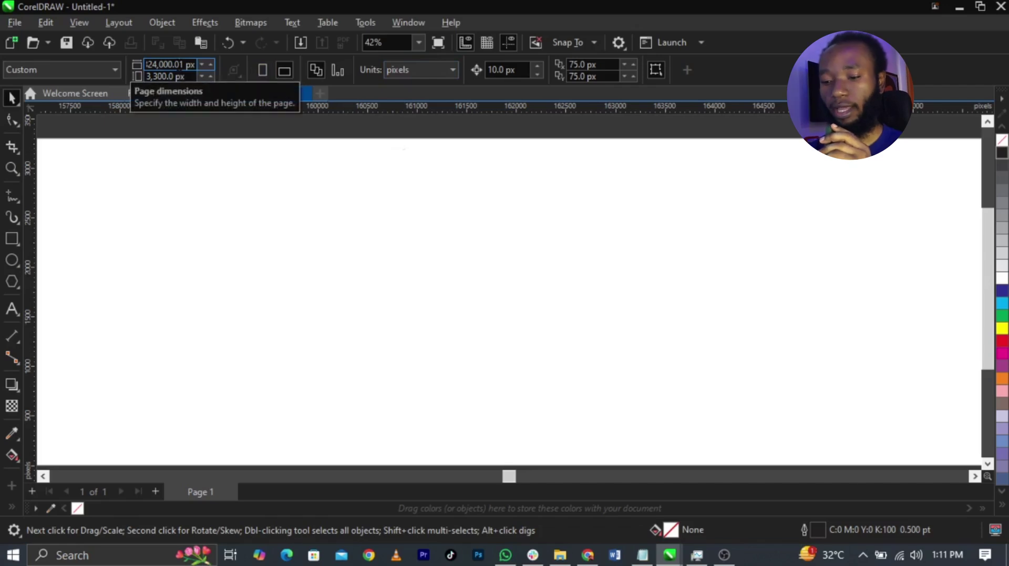
left_click(168, 64)
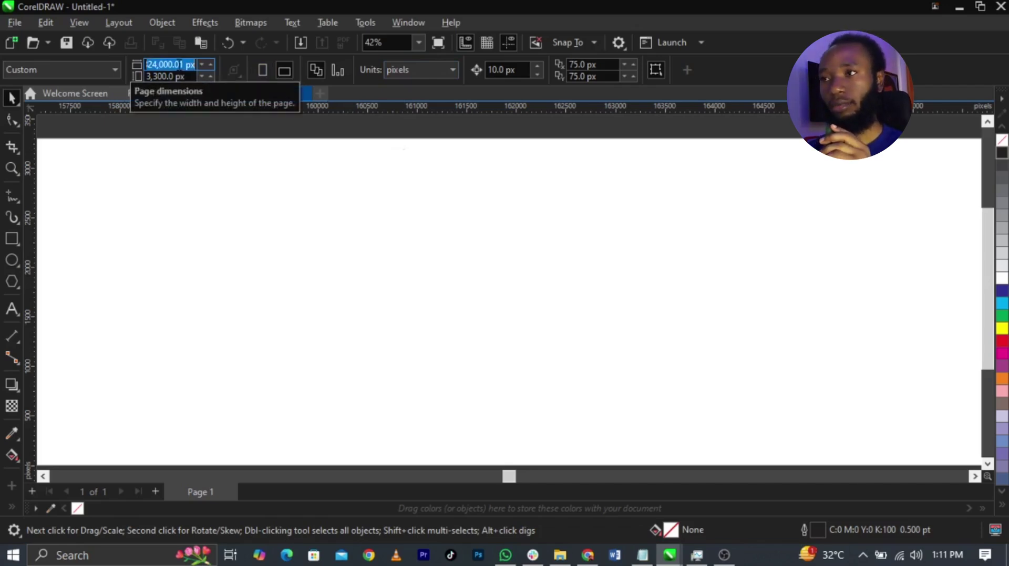
type("1080")
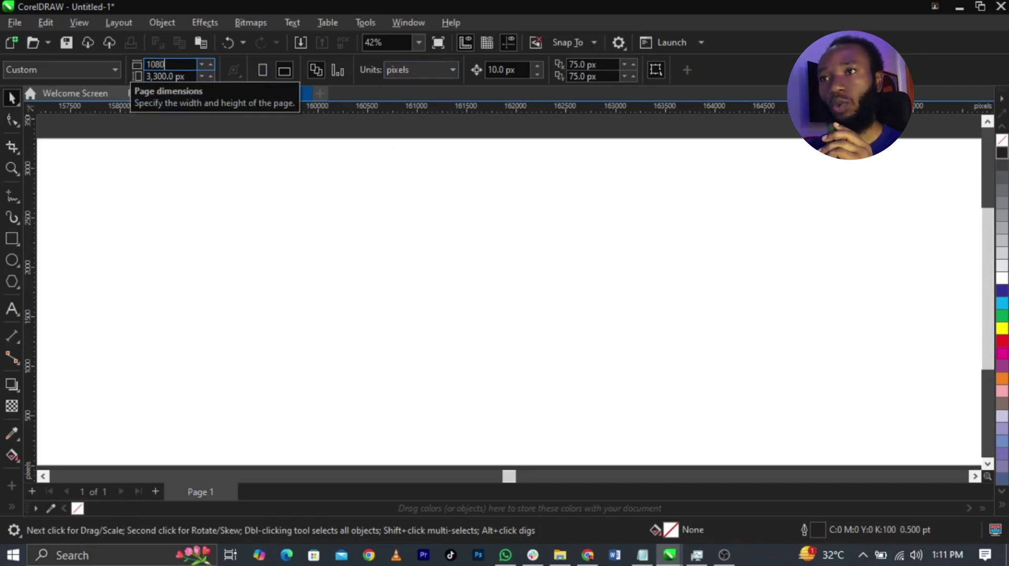
key("Tab")
type("1350")
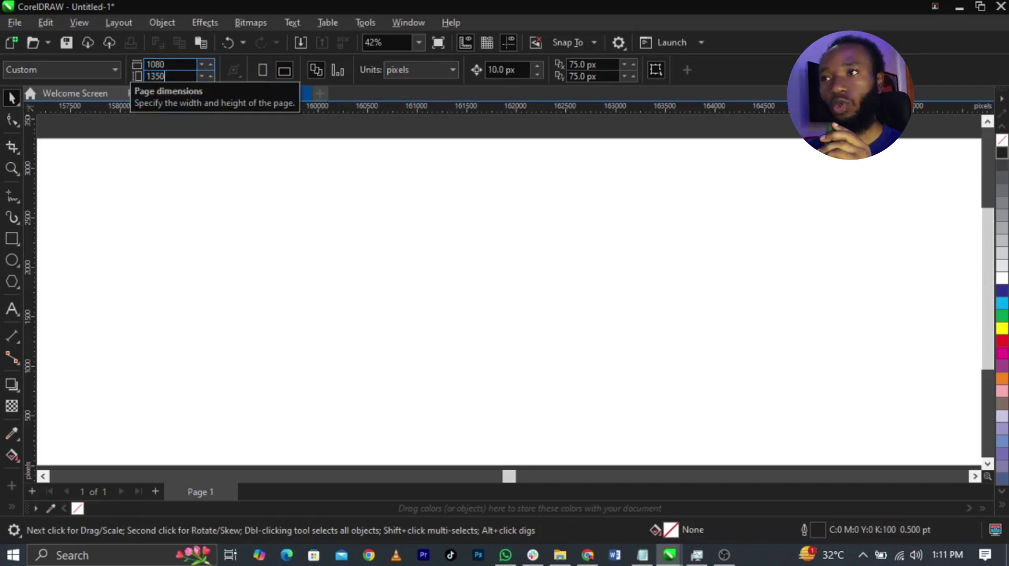
key("Return")
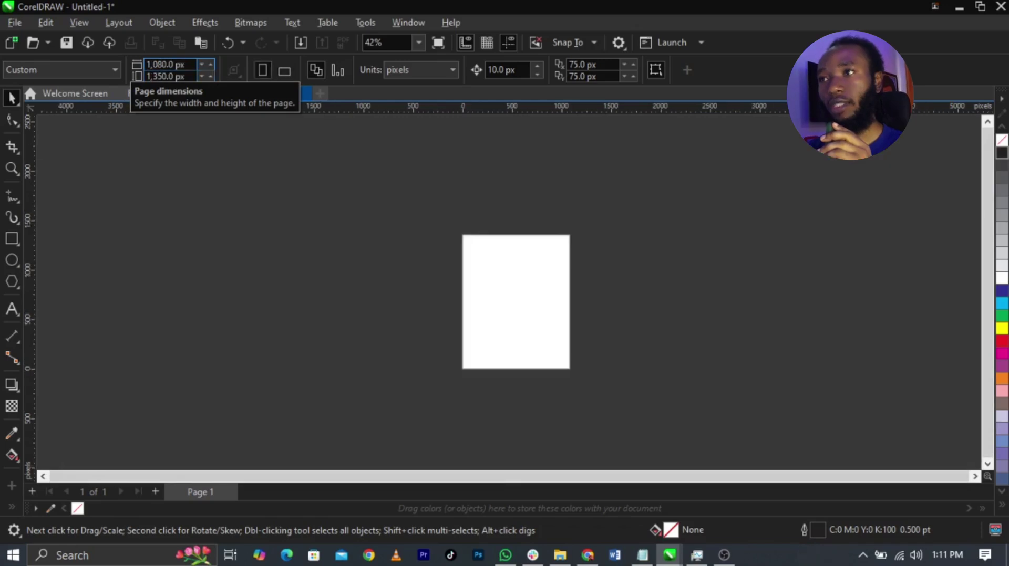
key("shift+F4")
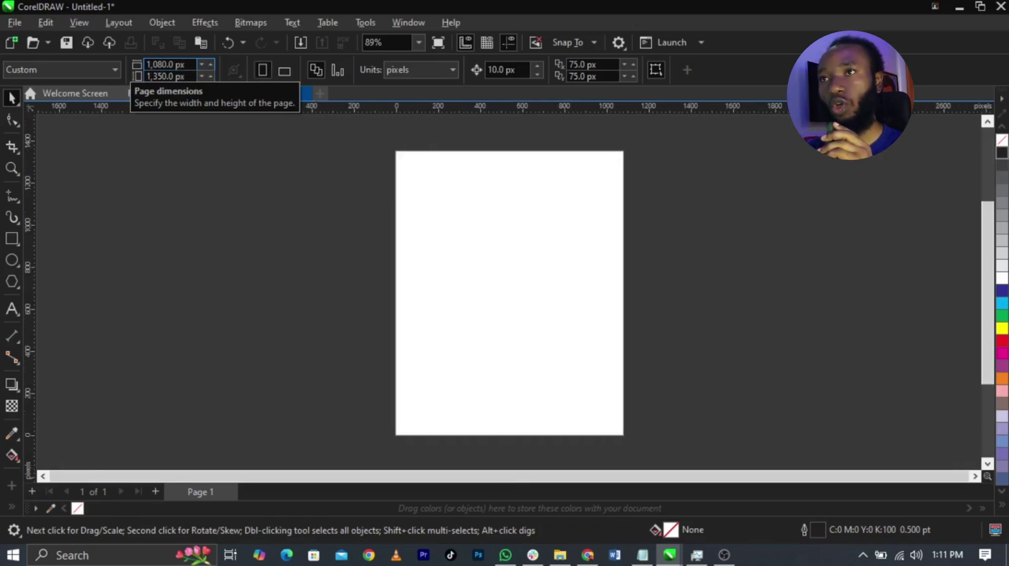
Step: Create a page-sized rectangle and centre it on the page with P
left_click(13, 238)
double_click(13, 238)
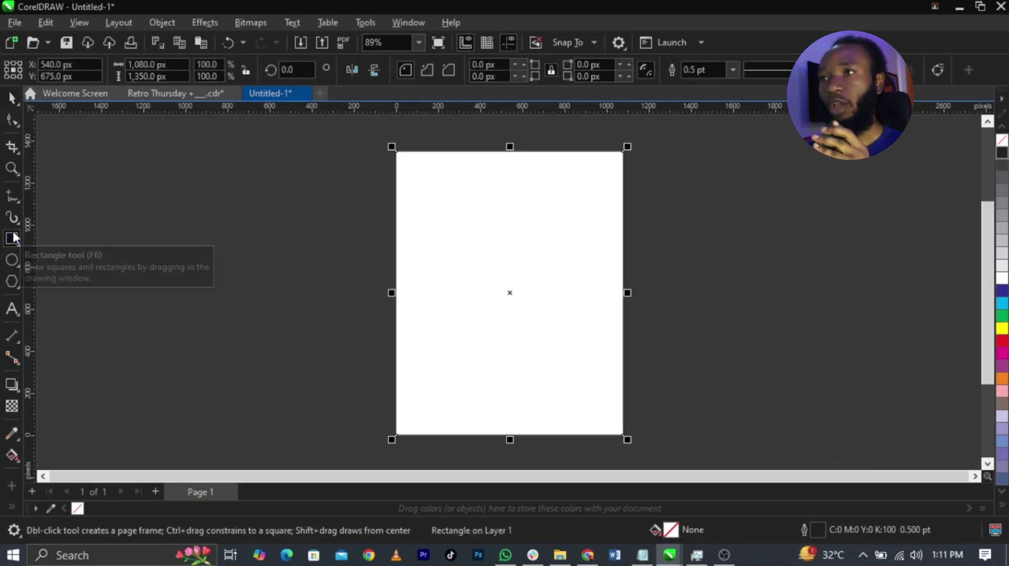
left_click(11, 98)
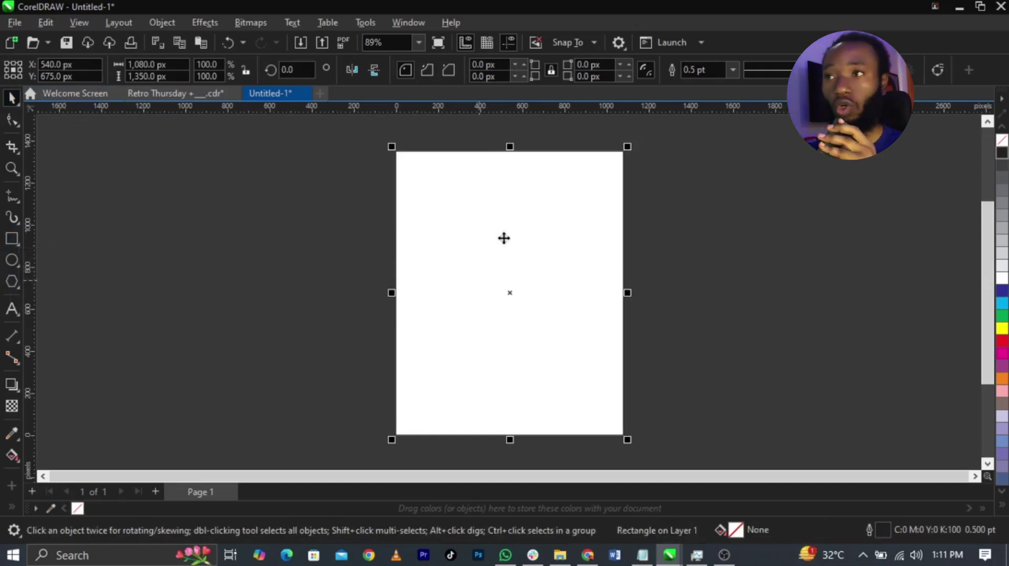
left_click_drag(506, 240, 534, 276)
scroll(463, 208, "up", 2)
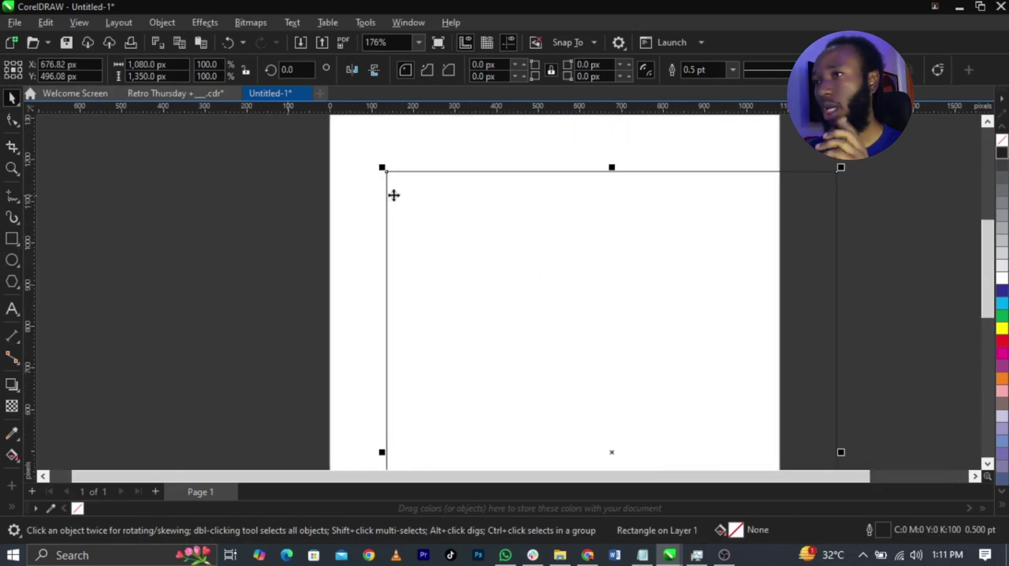
scroll(377, 205, "down", 1)
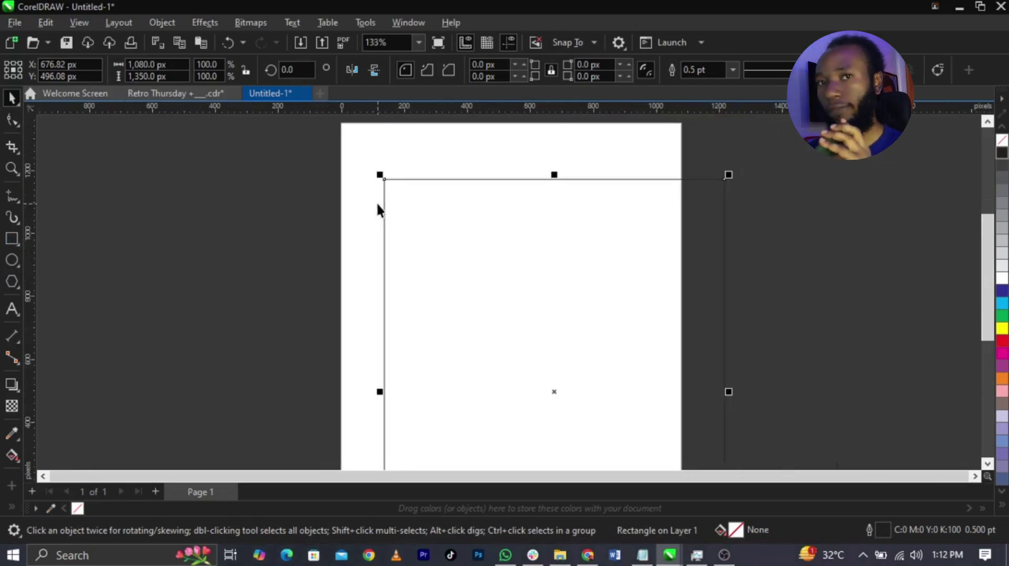
key("p")
scroll(378, 204, "down", 1)
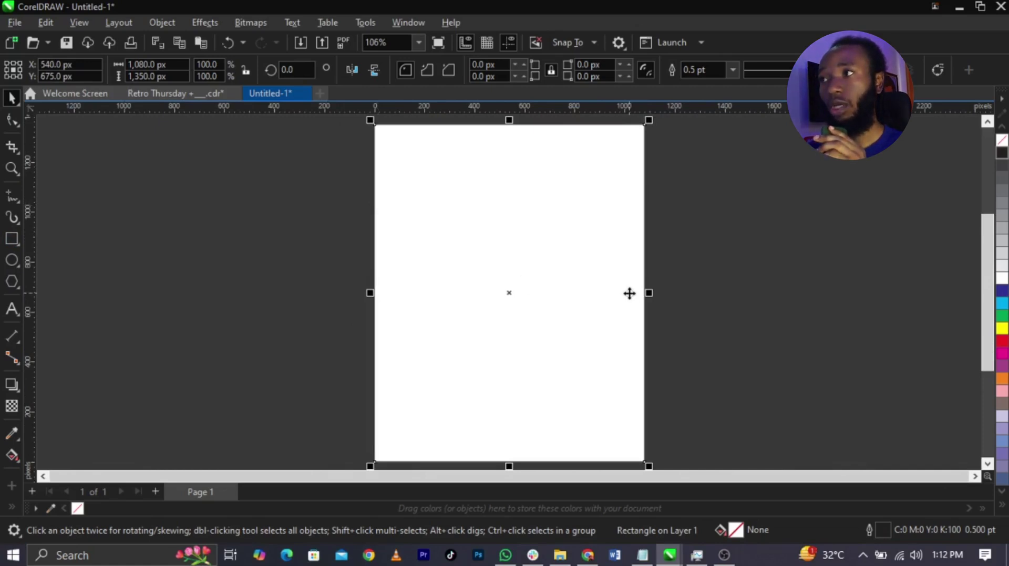
Step: Remove the rectangle's outline, undo an accidental move, and deselect it
right_click(1001, 141)
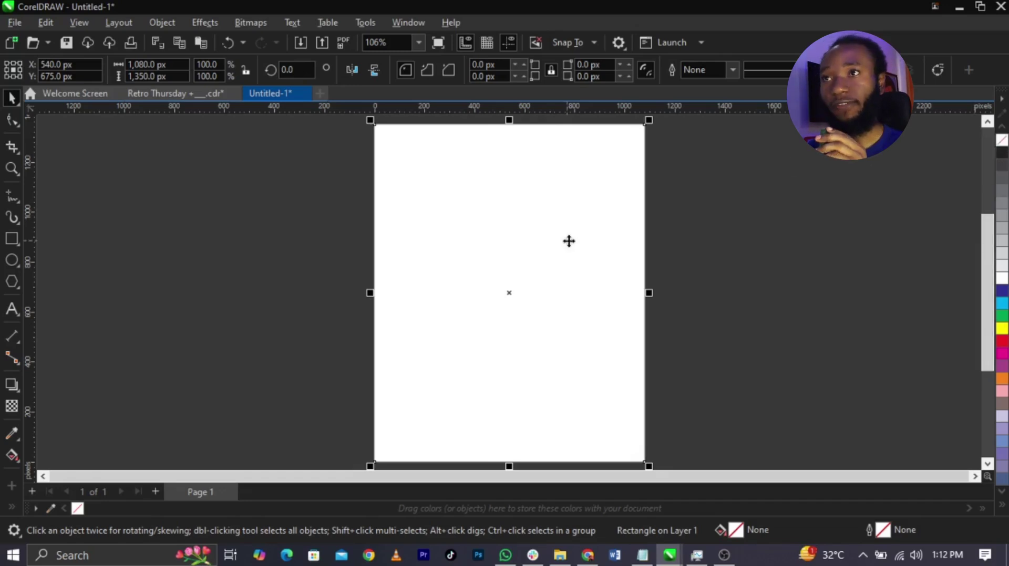
left_click_drag(480, 231, 530, 244)
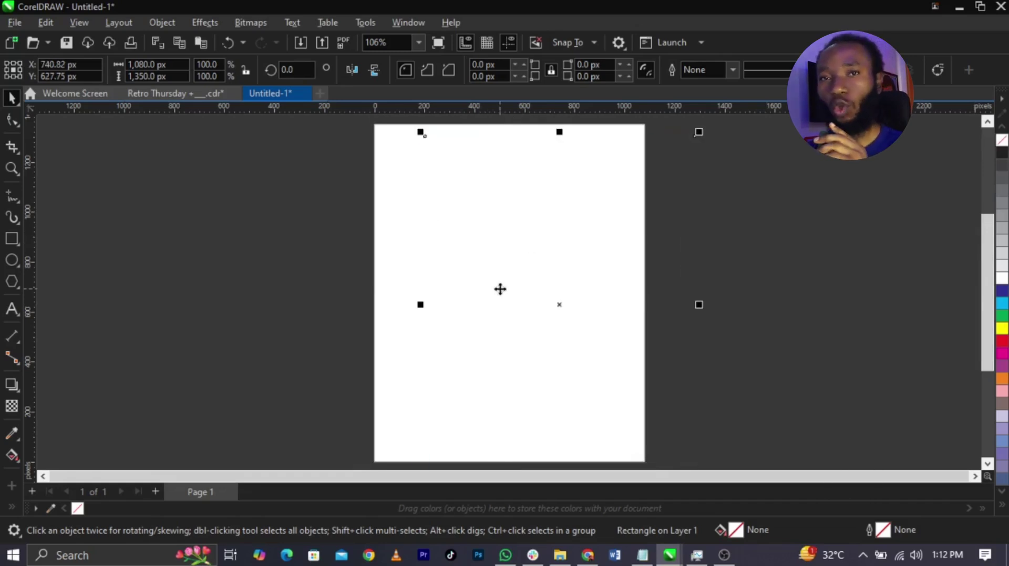
key("ctrl+z")
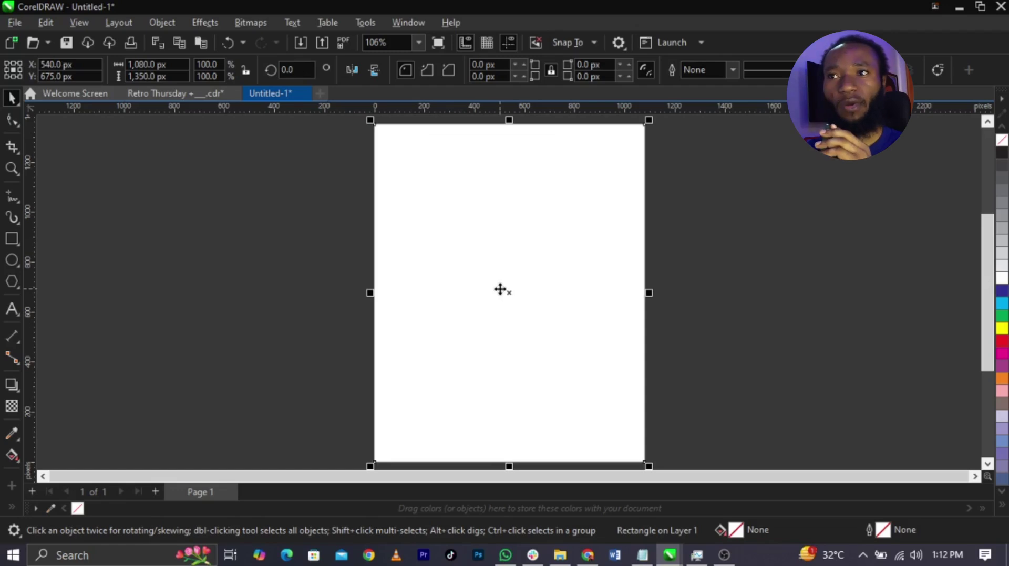
left_click(140, 220)
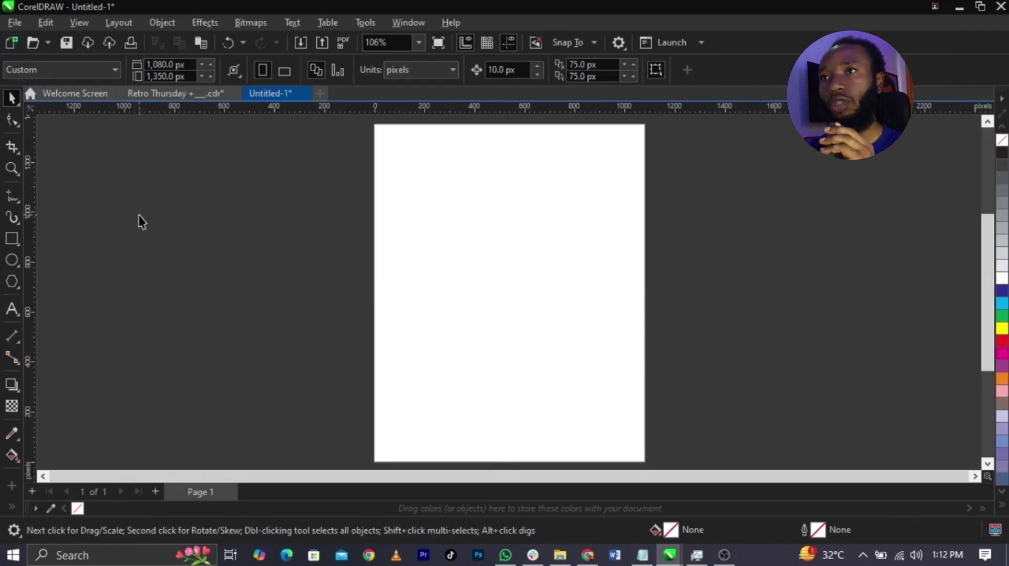
Step: Import the image, logo and Retro Thursday files from the Retro thursday flyer design folder
left_click(11, 24)
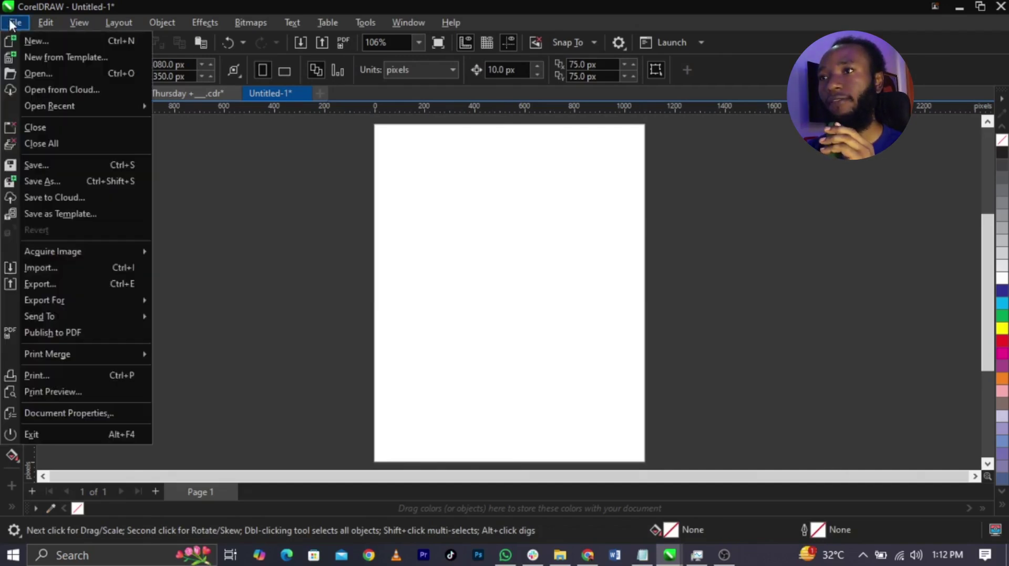
left_click(40, 270)
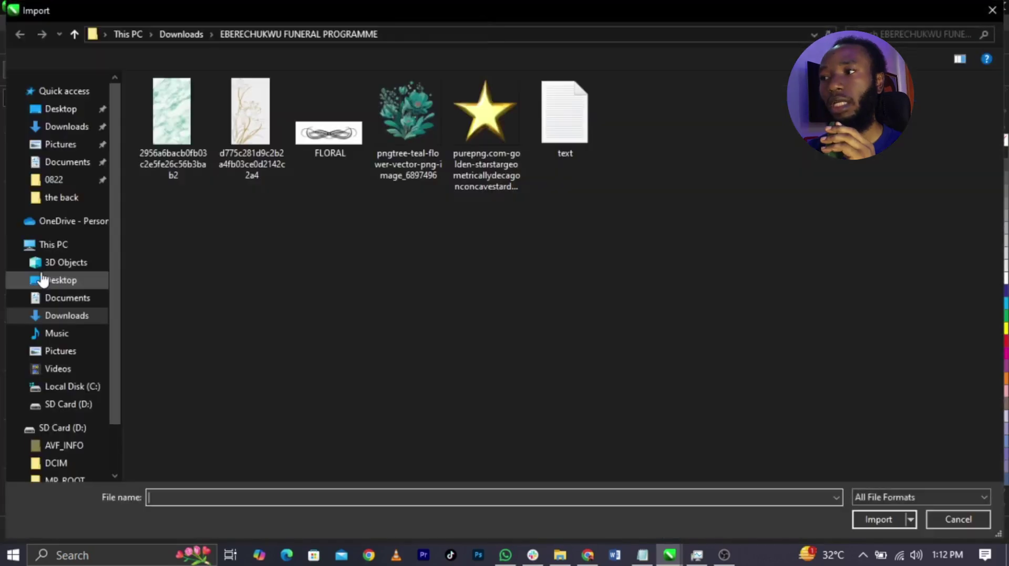
left_click(59, 128)
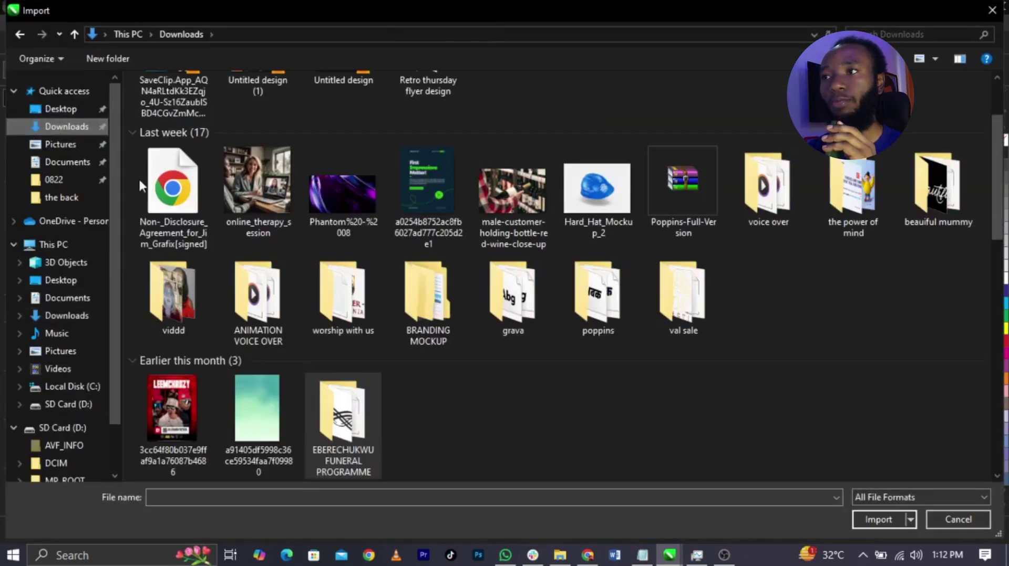
double_click(409, 149)
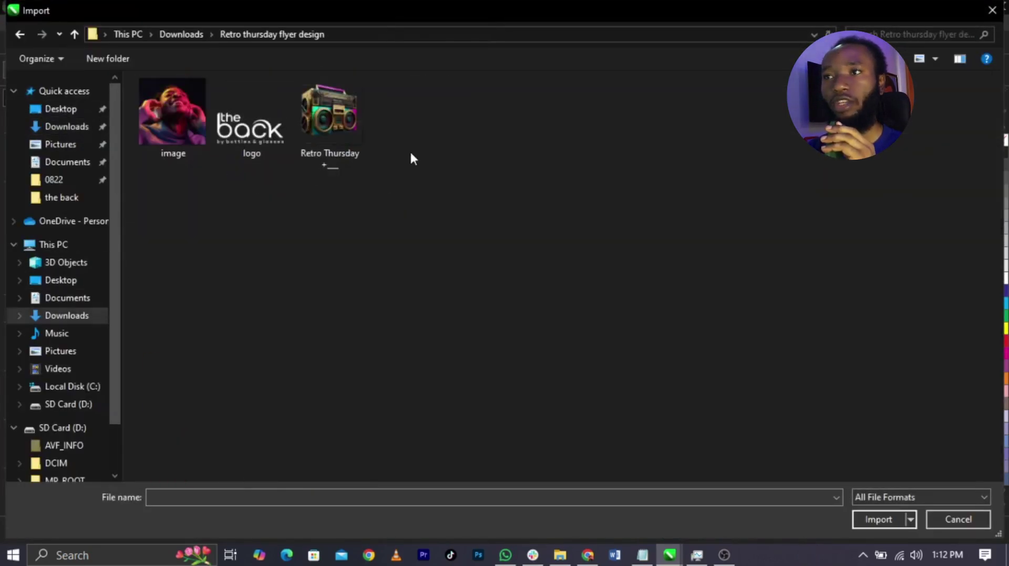
left_click_drag(156, 187, 338, 119)
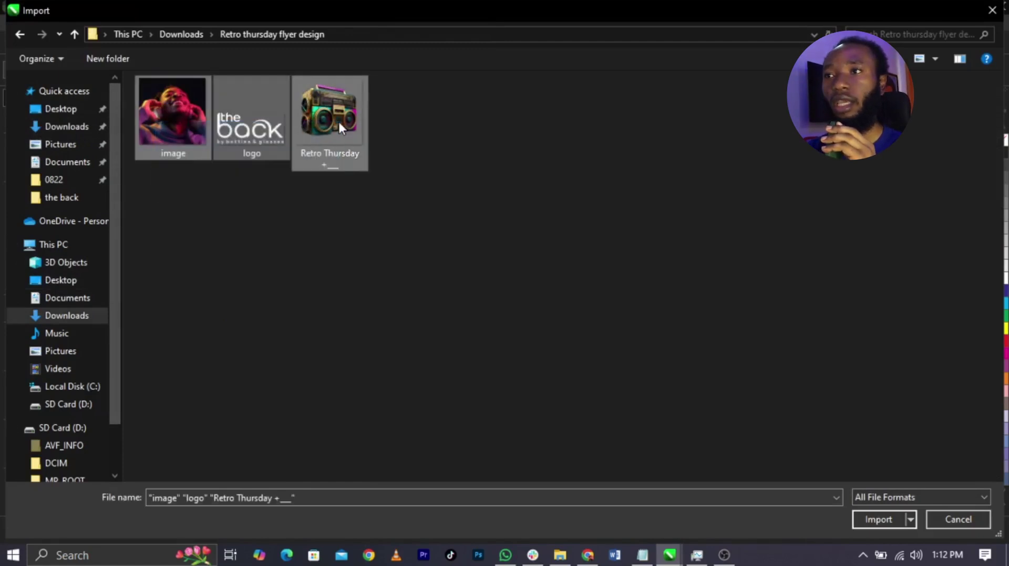
left_click(870, 520)
Step: Place the photo, logo and boombox beside the page and nudge the boombox down level with the logo
left_click_drag(153, 175, 109, 279)
left_click_drag(216, 232, 255, 268)
left_click(184, 287)
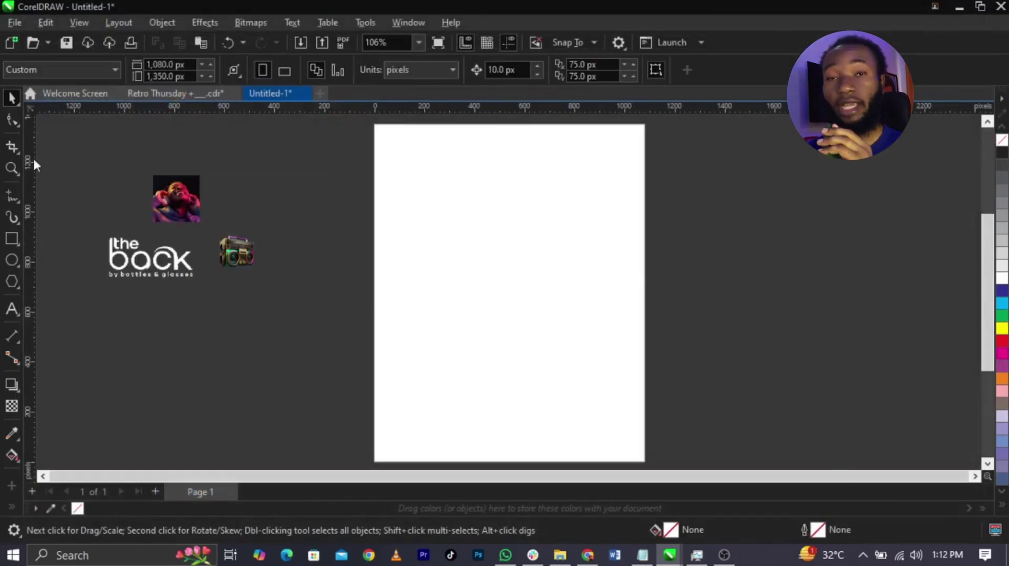
left_click_drag(286, 219, 218, 314)
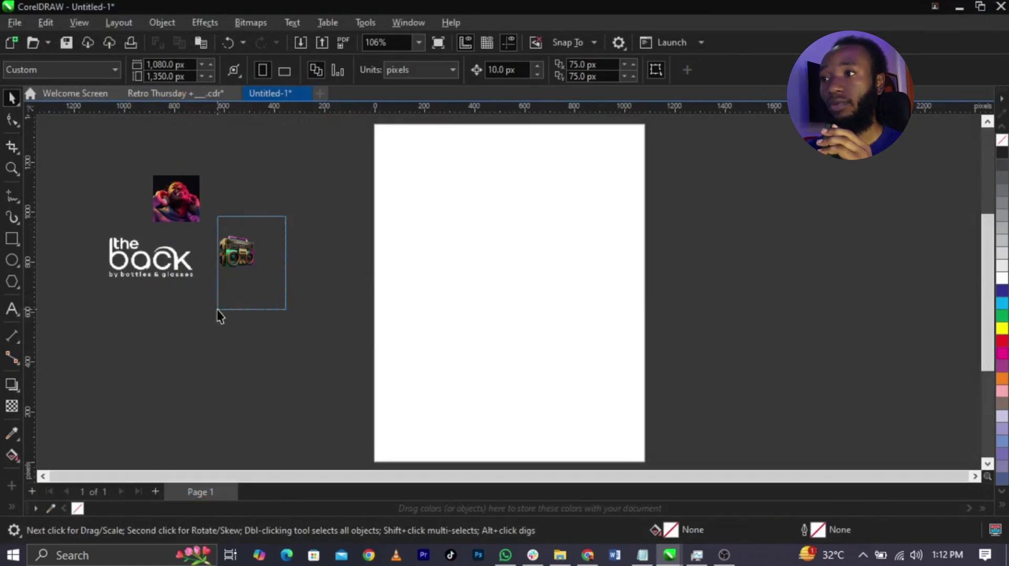
left_click_drag(247, 260, 247, 273)
left_click(170, 191)
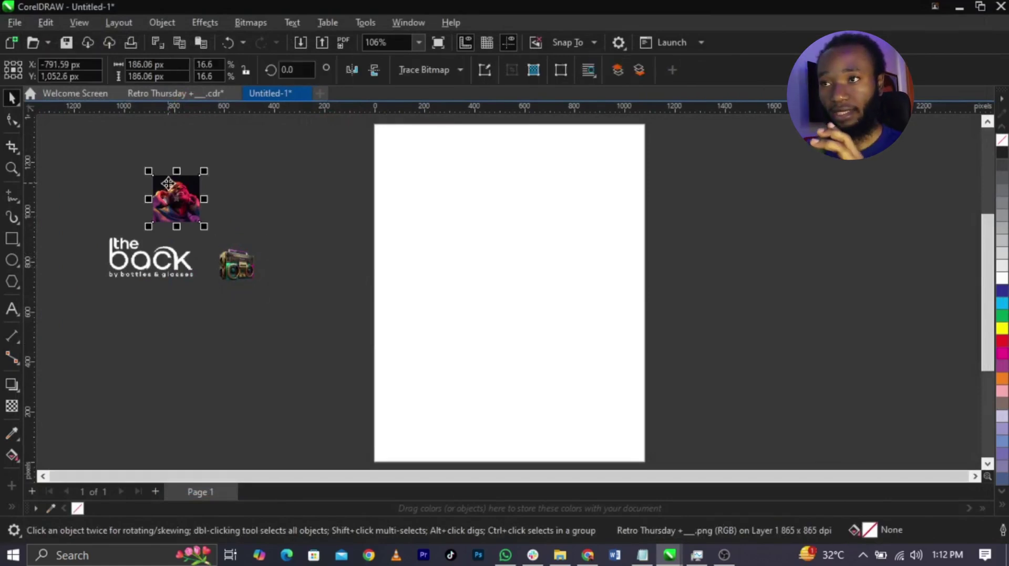
left_click(642, 555)
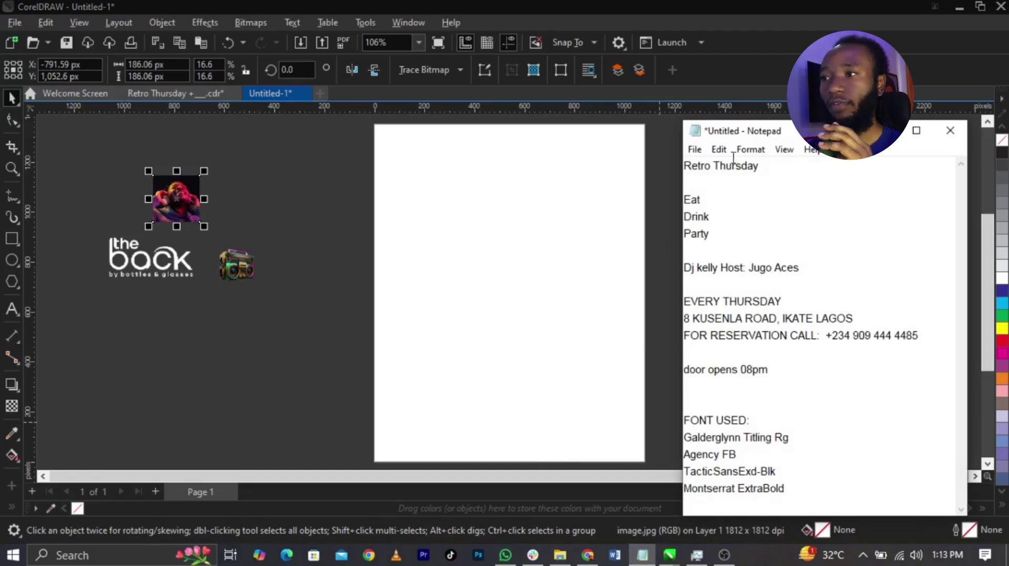
left_click_drag(770, 137, 745, 119)
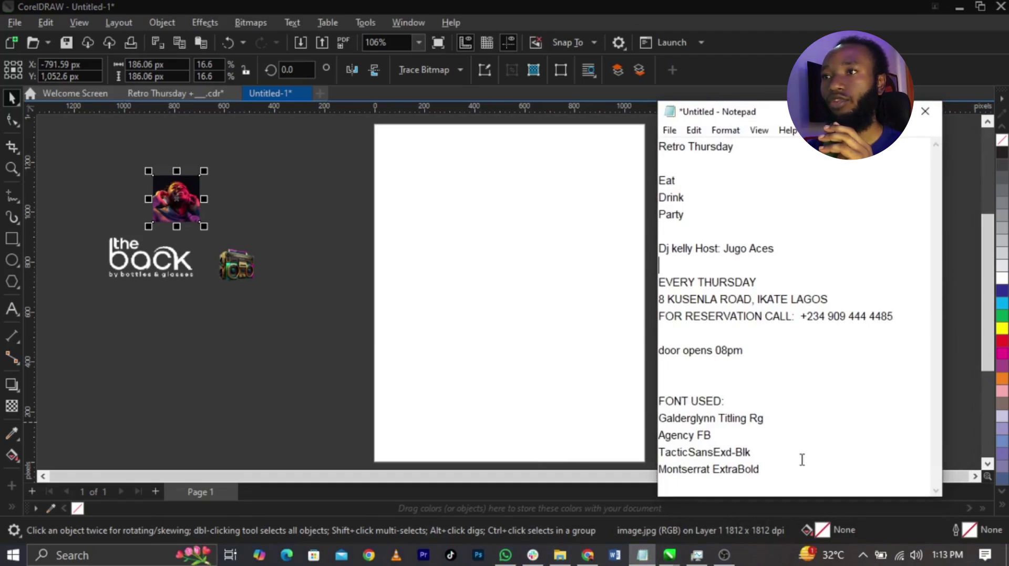
left_click_drag(759, 470, 651, 421)
left_click(707, 384)
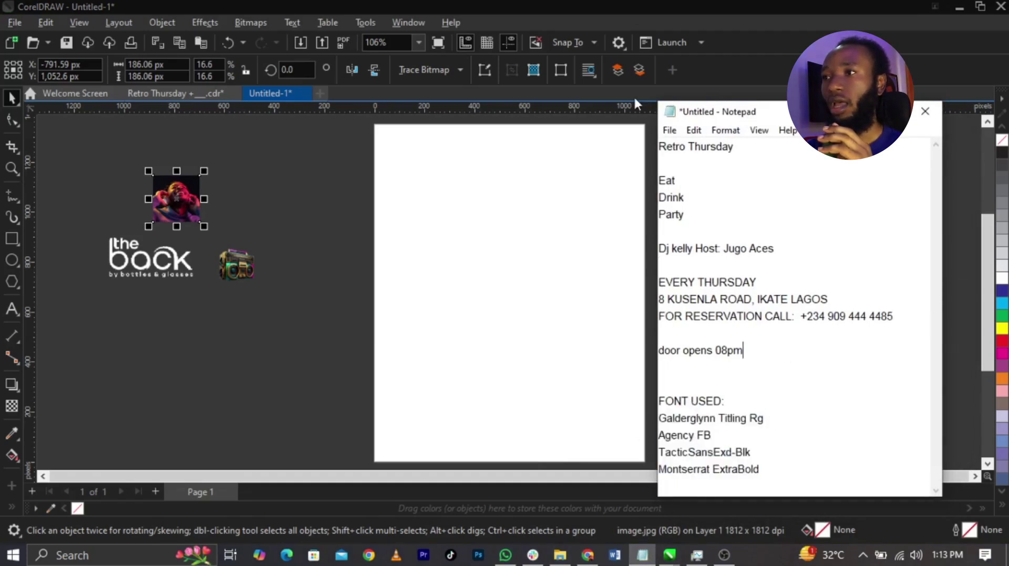
left_click(307, 271)
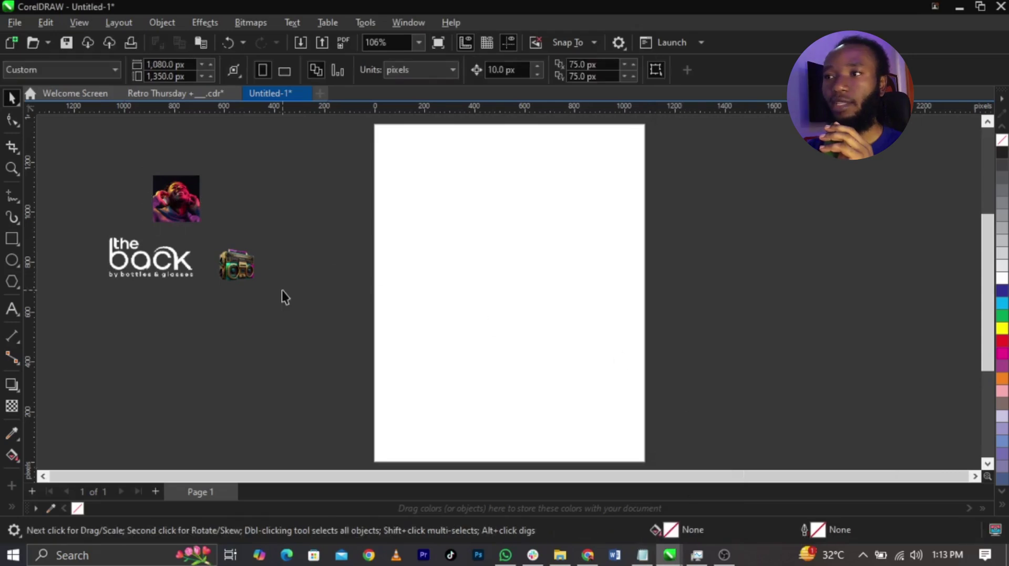
Step: Scale the portrait photo to about 1252 px (111.4%) and centre it over the page
left_click(189, 214)
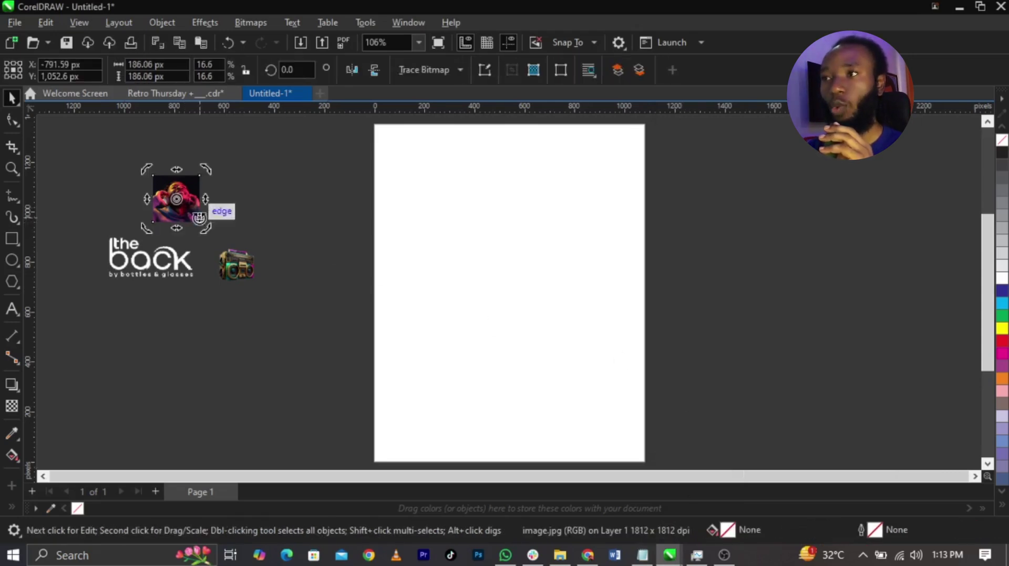
left_click_drag(204, 226, 384, 407)
left_click_drag(374, 317, 656, 400)
left_click_drag(670, 252, 757, 167)
left_click_drag(648, 310, 570, 322)
scroll(526, 236, "down", 3)
scroll(535, 221, "up", 2)
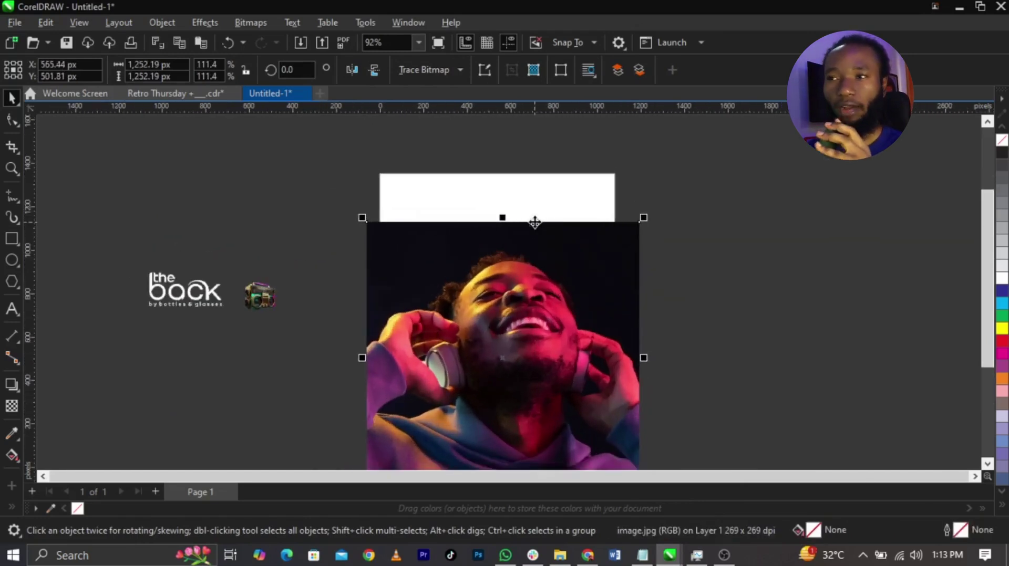
scroll(537, 376, "up", 3)
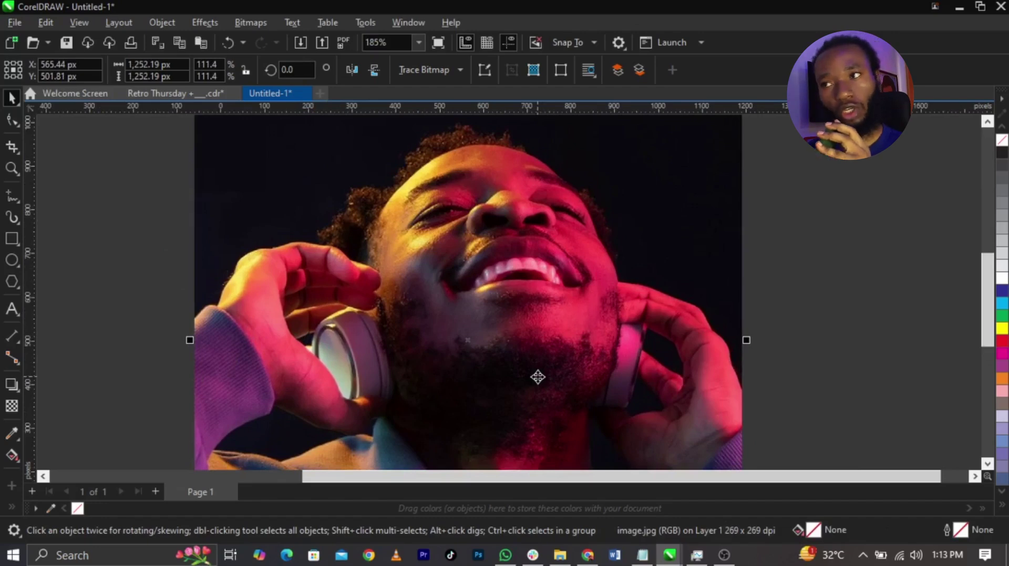
scroll(537, 377, "down", 1)
left_click_drag(538, 314, 517, 312)
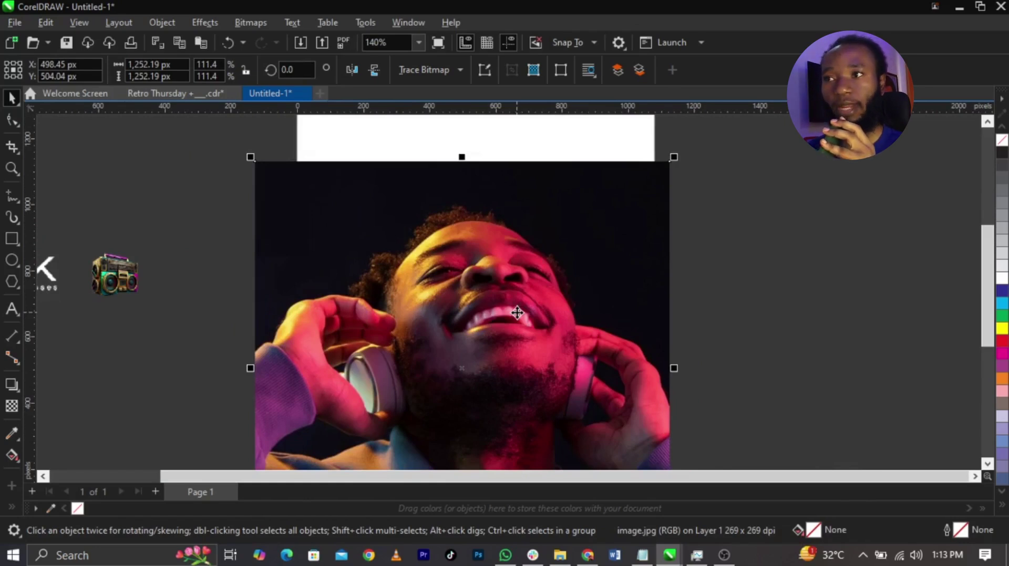
scroll(534, 349, "up", 1)
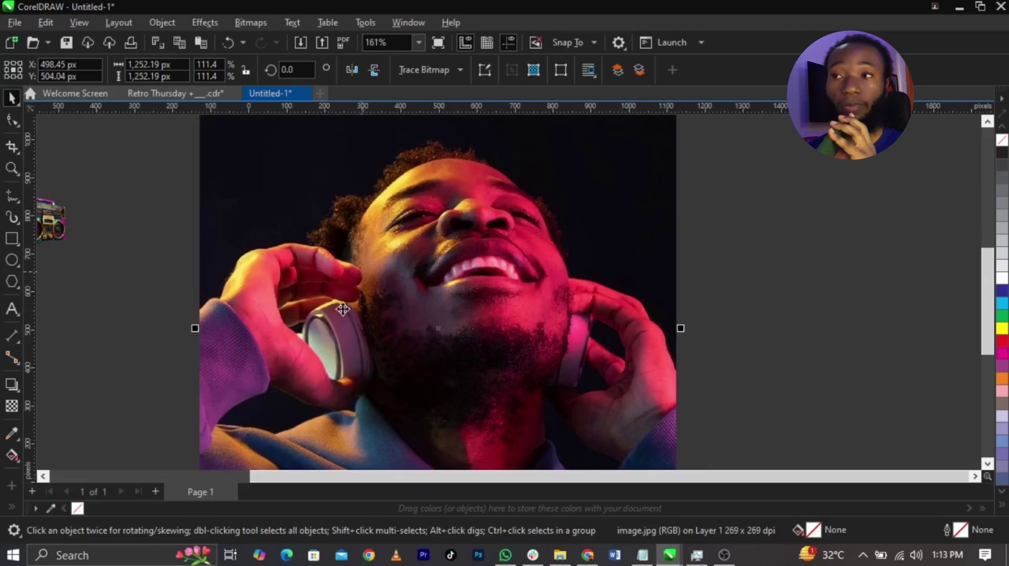
scroll(412, 332, "down", 3)
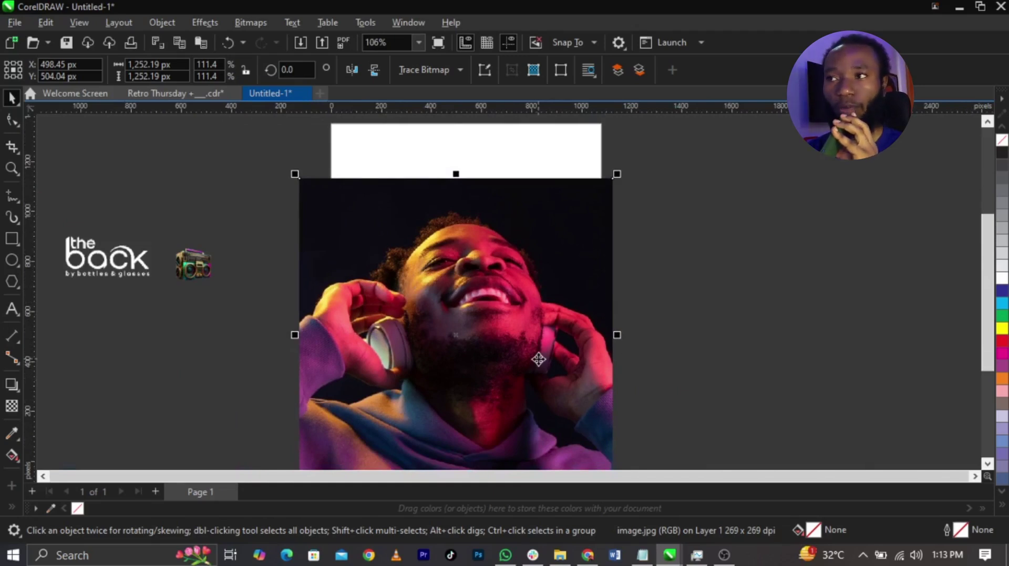
scroll(538, 359, "down", 2)
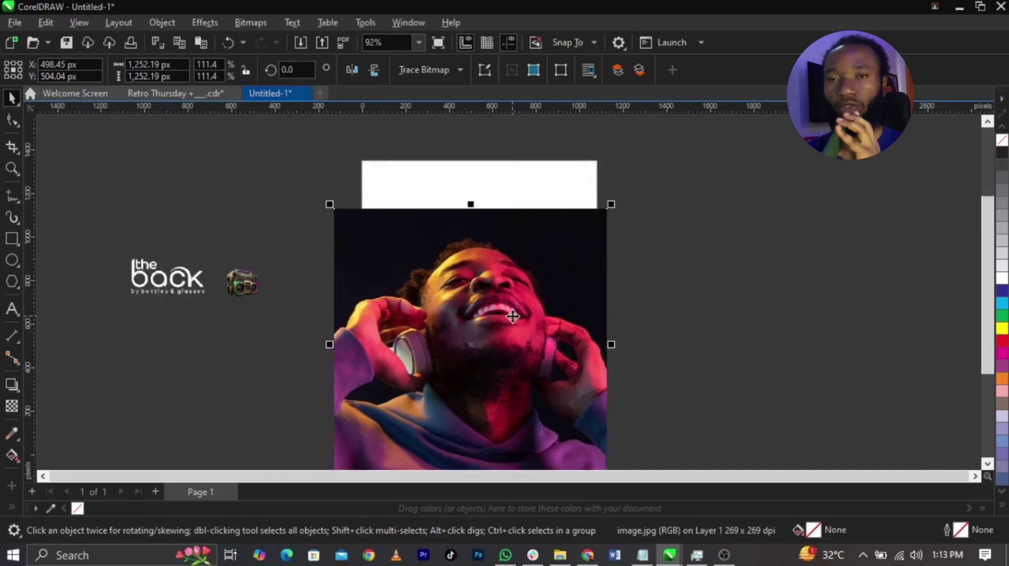
Step: PowerClip the portrait photo into the 1080 × 1350 px page rectangle, undoing and redoing to compare
right_click(512, 316)
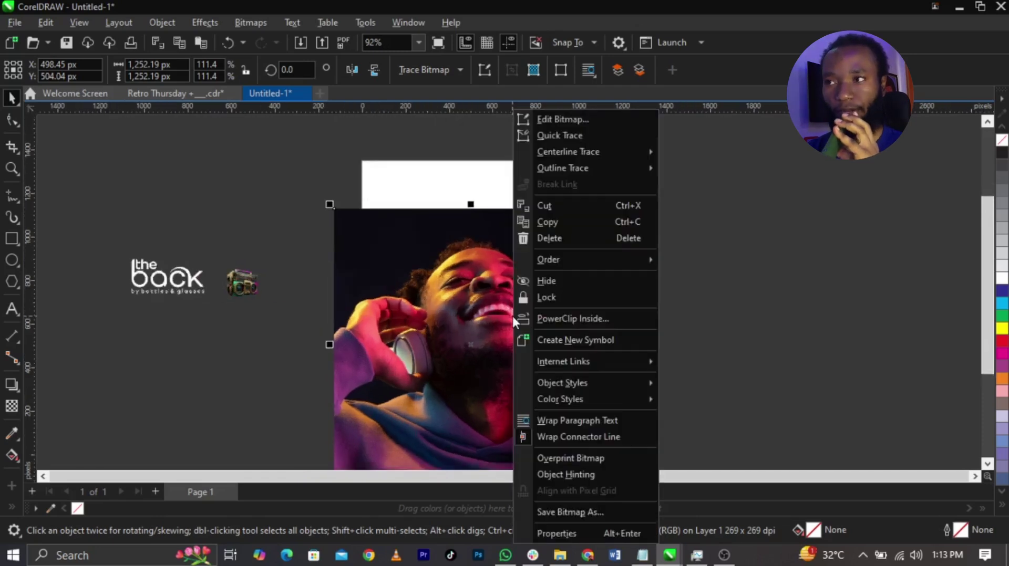
left_click(554, 317)
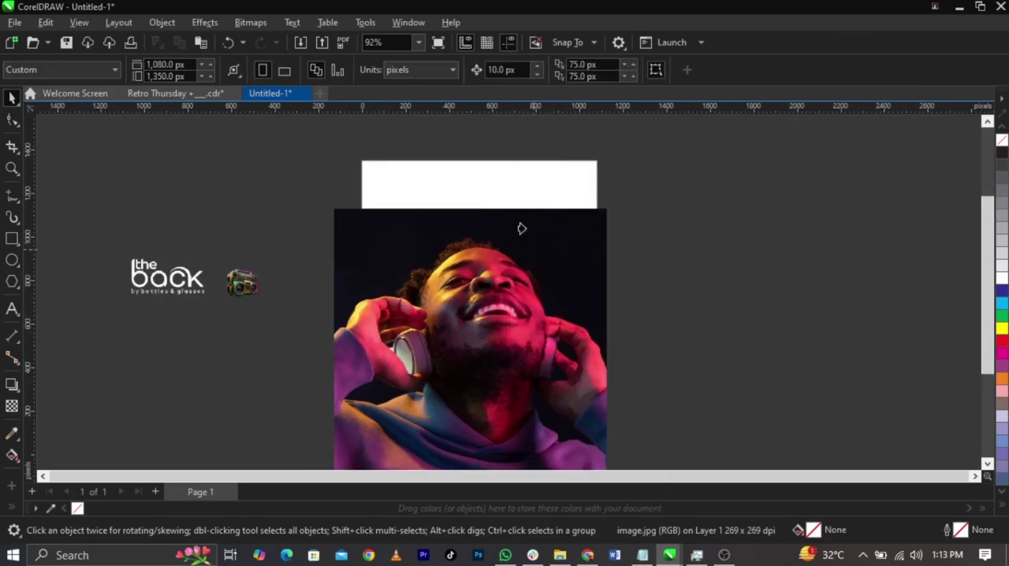
left_click(496, 173)
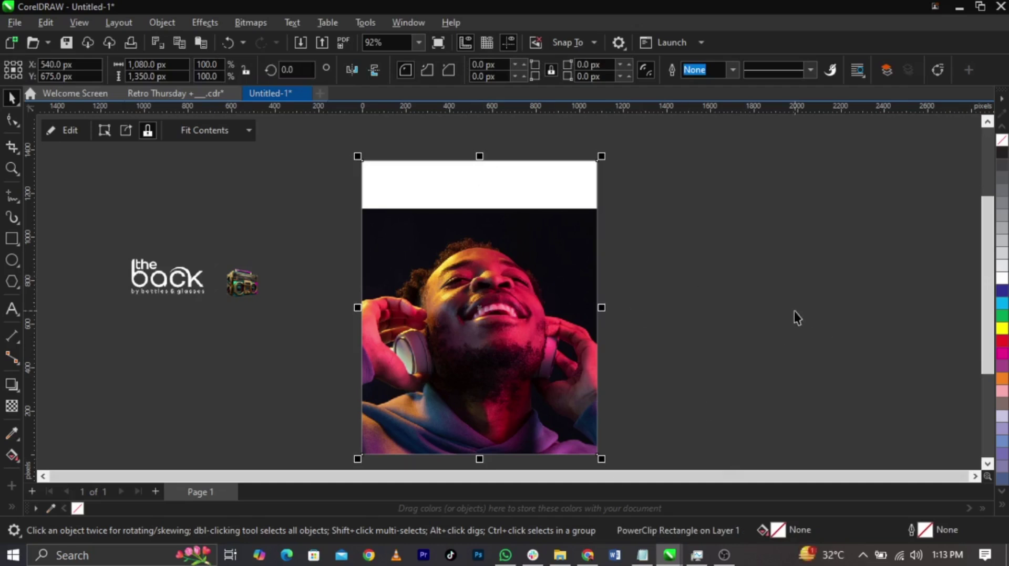
left_click(227, 44)
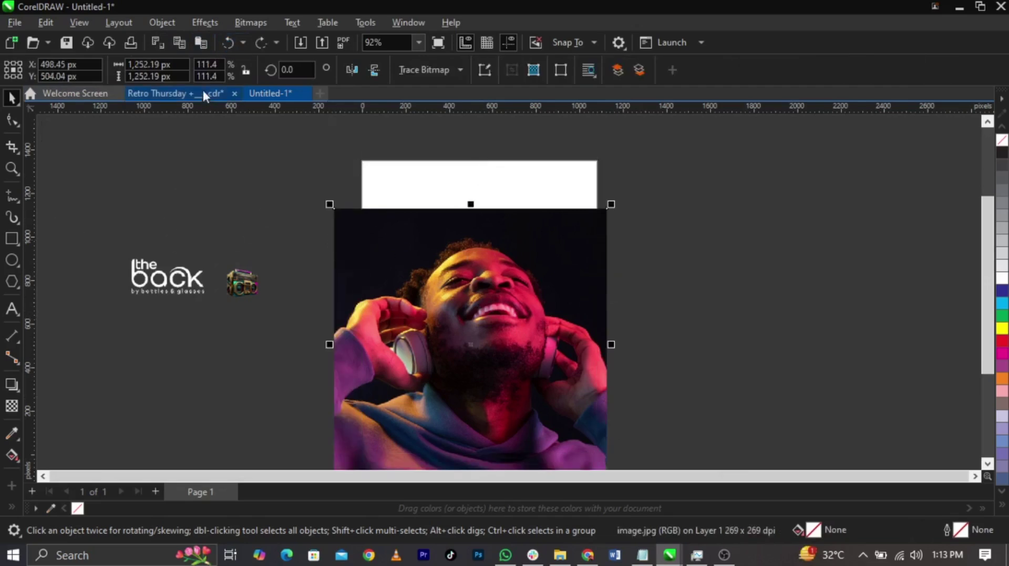
left_click(257, 44)
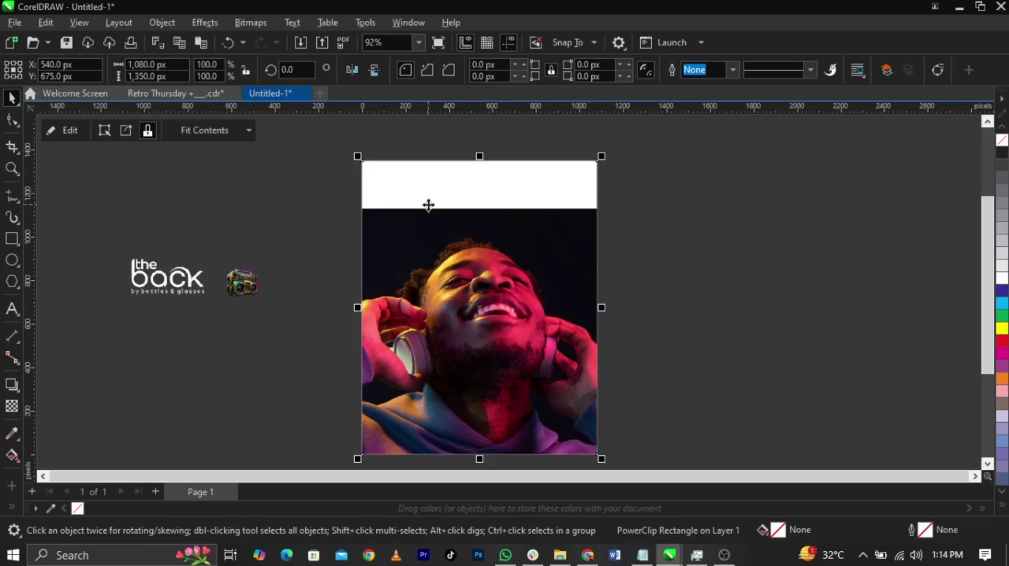
Step: Edit the PowerClip contents, then scale and reposition the photo inside the frame, removing an accidental copy
right_click(468, 224)
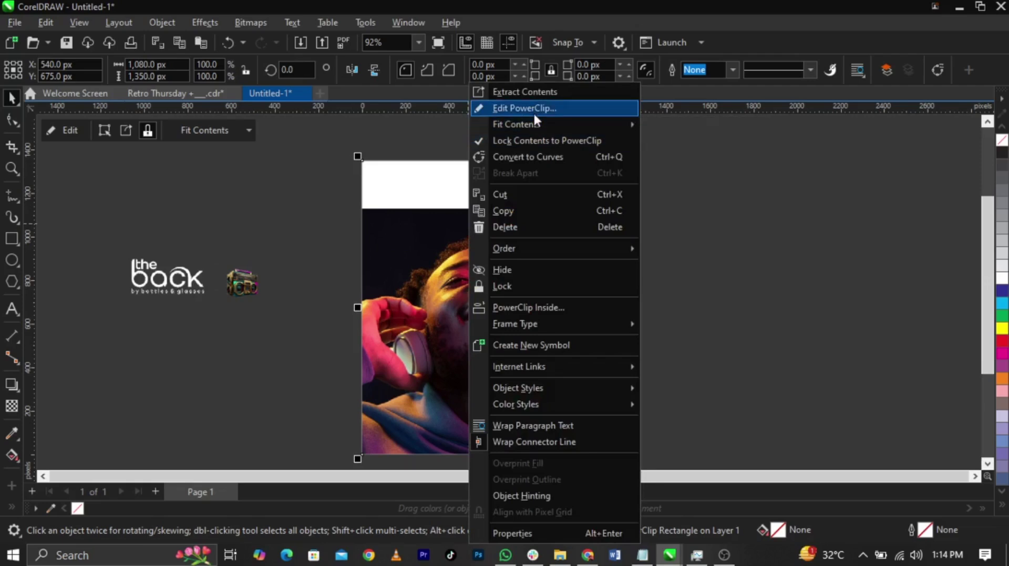
left_click(534, 112)
left_click(499, 271)
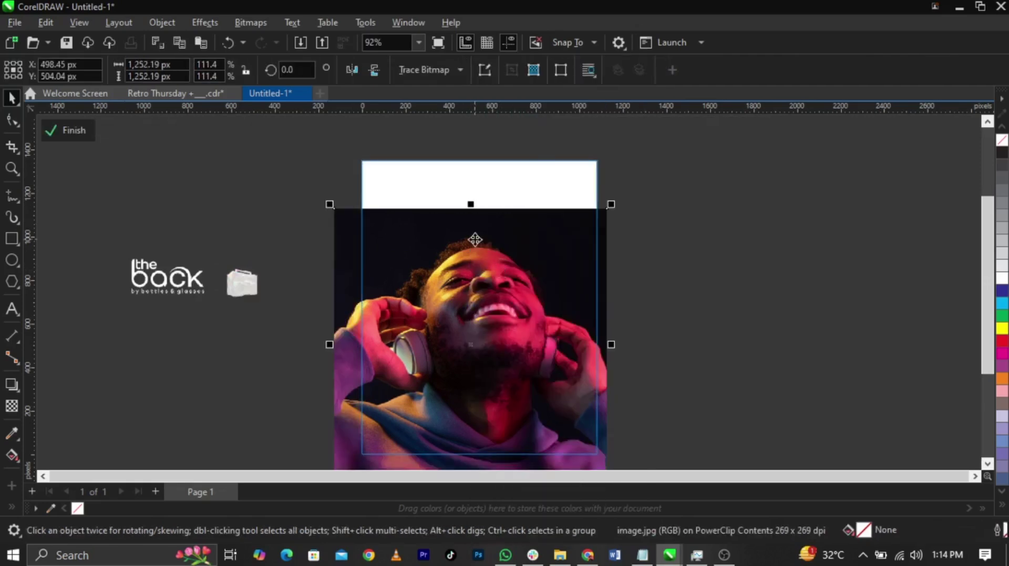
scroll(499, 271, "down", 1)
left_click_drag(349, 453, 368, 435)
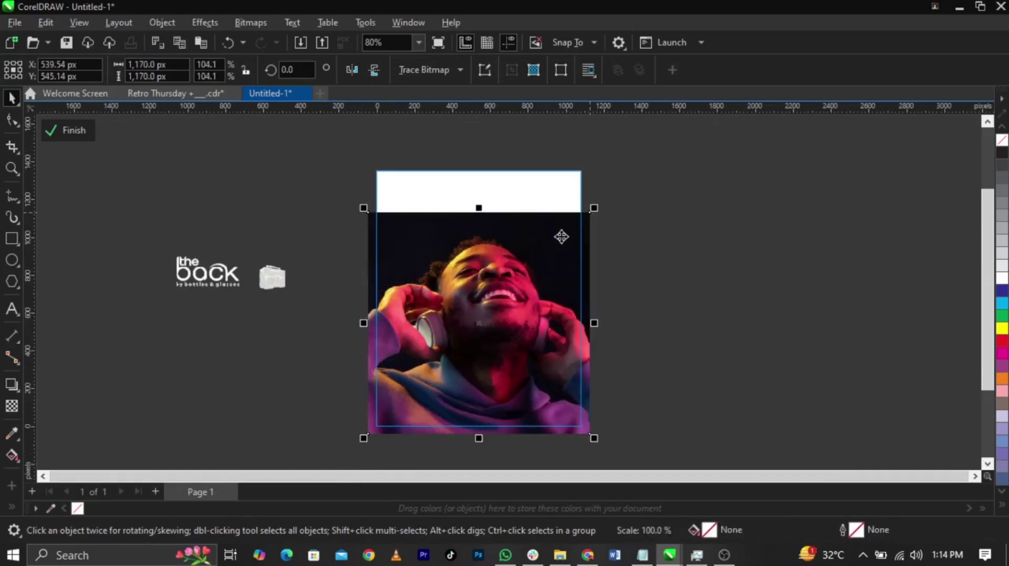
scroll(560, 234, "up", 1)
left_click_drag(542, 256, 543, 251)
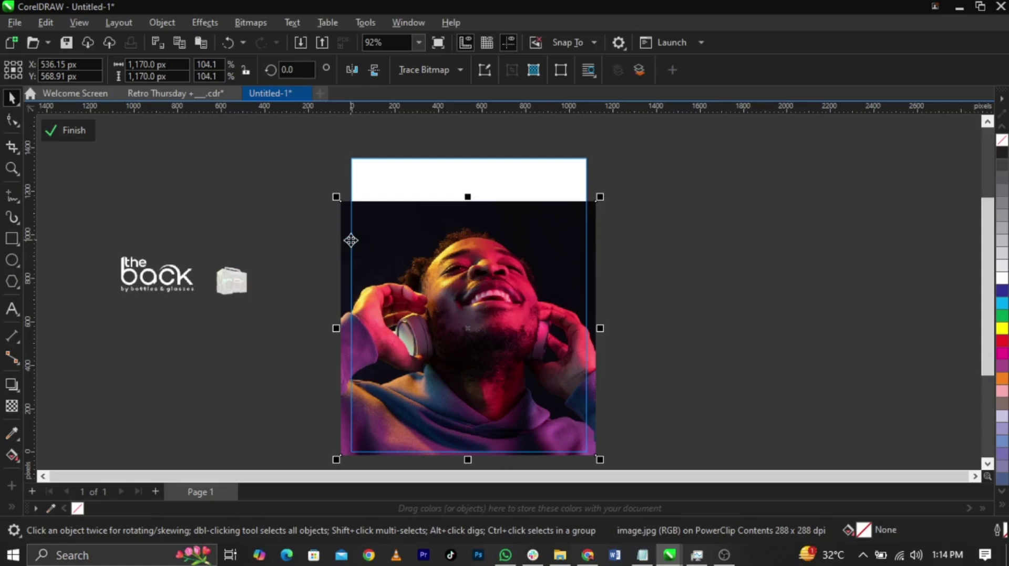
left_click_drag(475, 399, 616, 402)
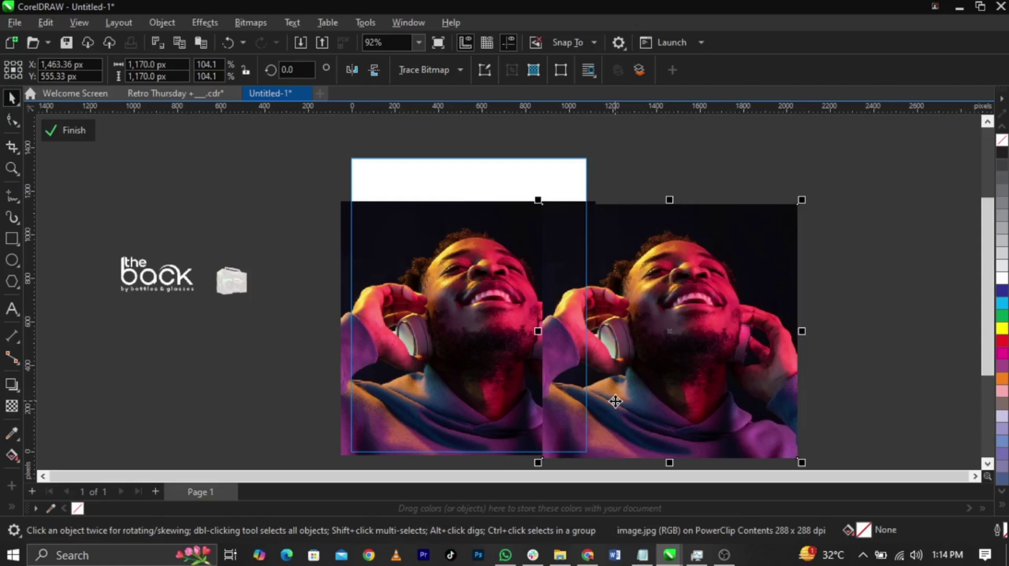
key("ctrl+z")
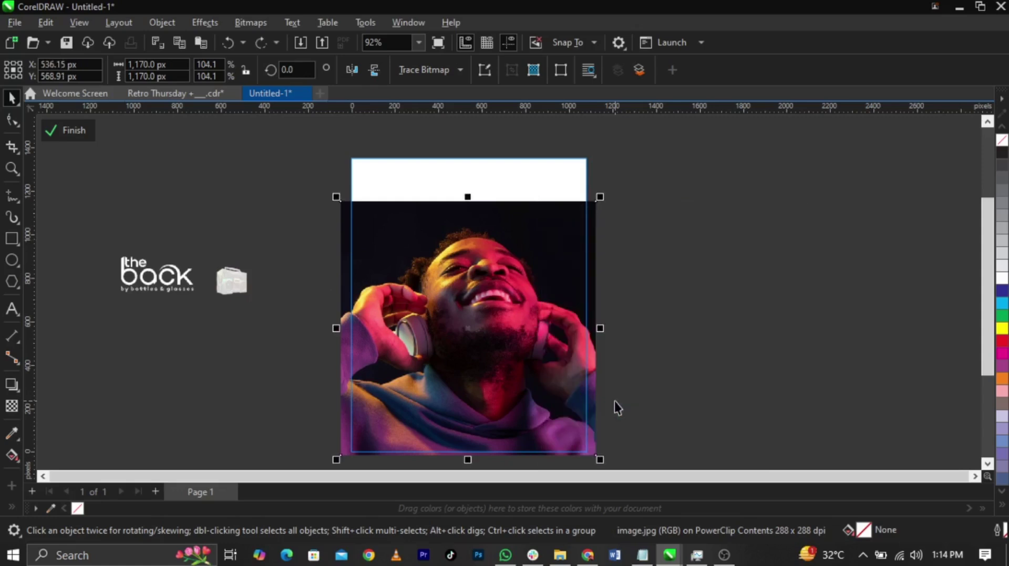
Step: Crop the photo to a thin dark strip with the Shape tool and stretch it up over the white gap
left_click(11, 119)
left_click_drag(283, 426, 667, 436)
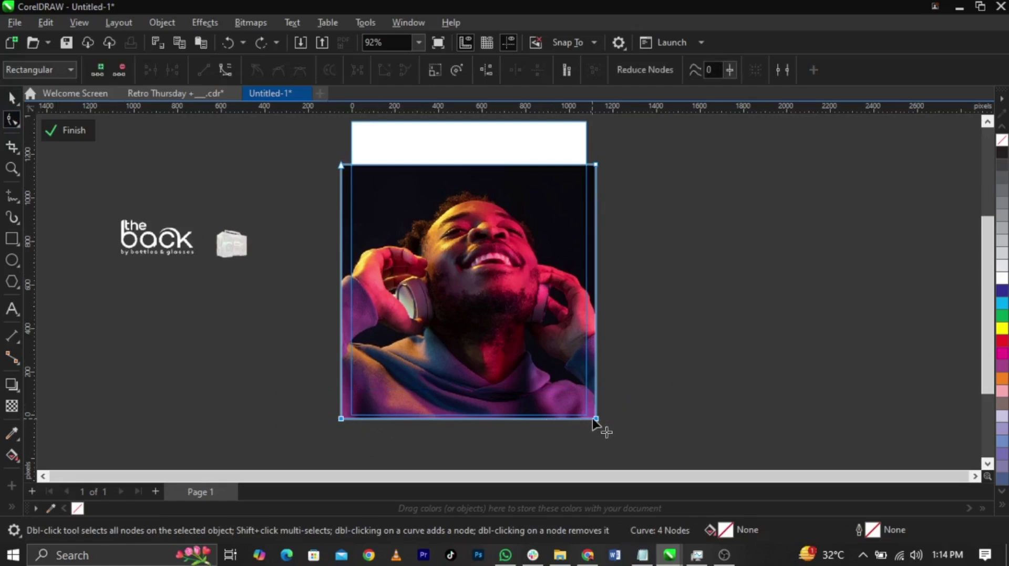
left_click_drag(597, 420, 595, 184)
scroll(540, 196, "down", 1)
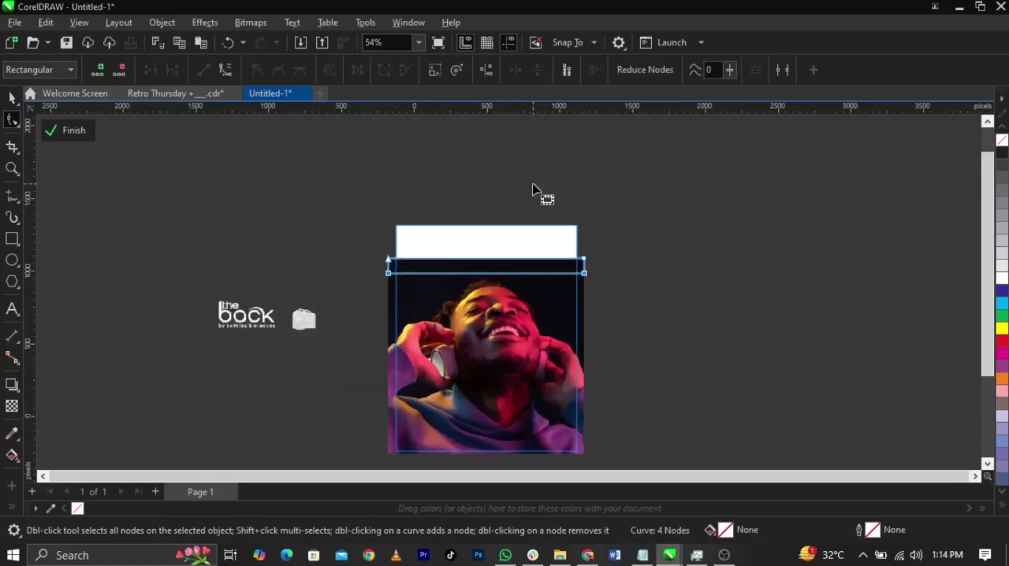
left_click(13, 98)
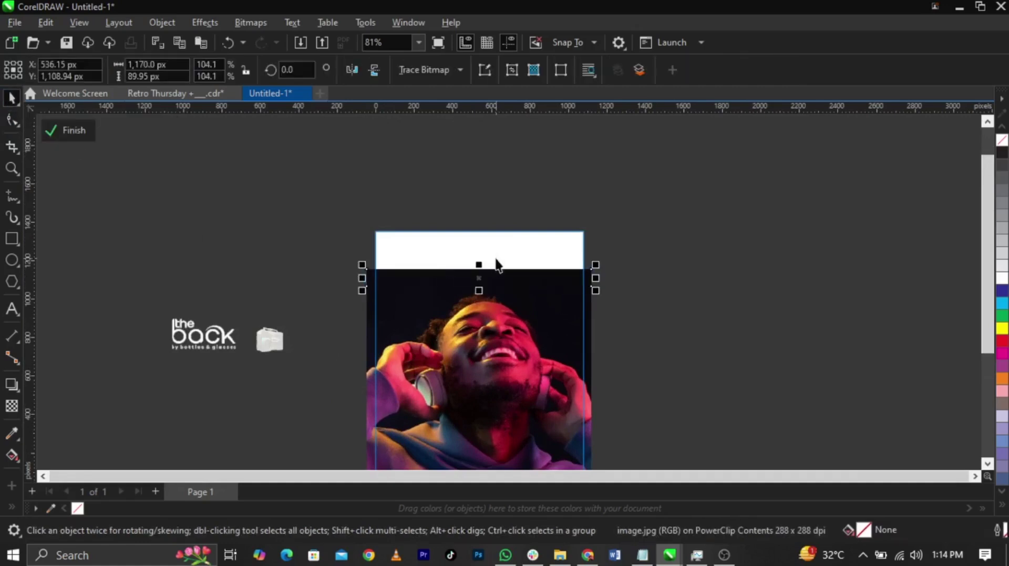
left_click_drag(480, 264, 477, 187)
key("Escape")
scroll(516, 233, "down", 2)
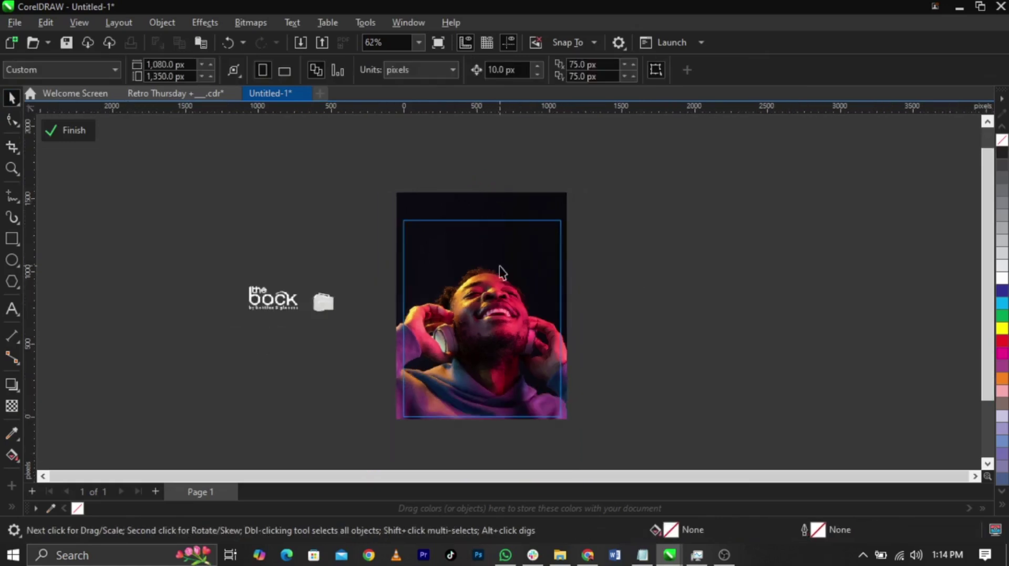
Step: Finish the PowerClip edit and drag the logo onto the top of the photo
scroll(469, 265, "up", 1)
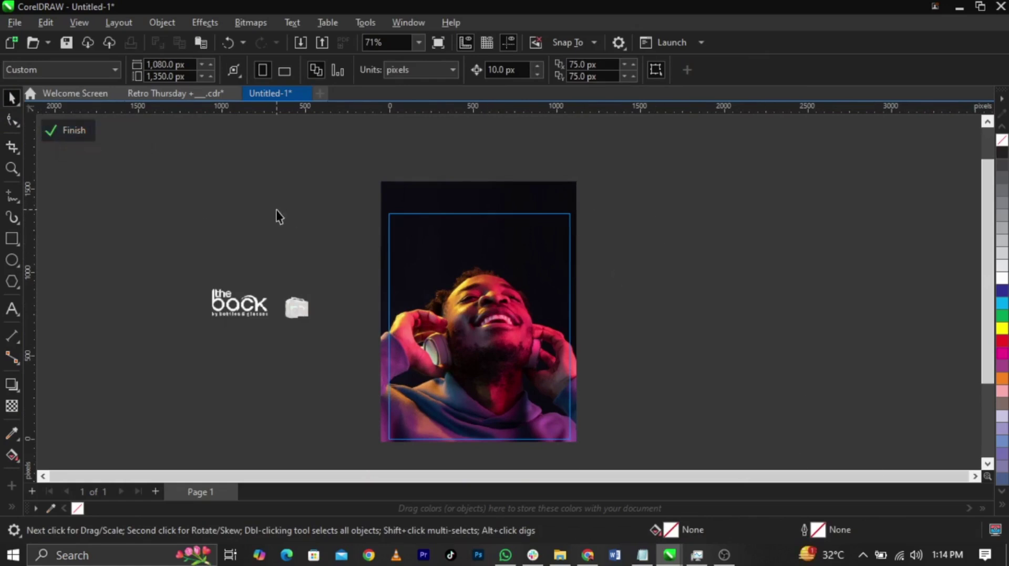
left_click(80, 130)
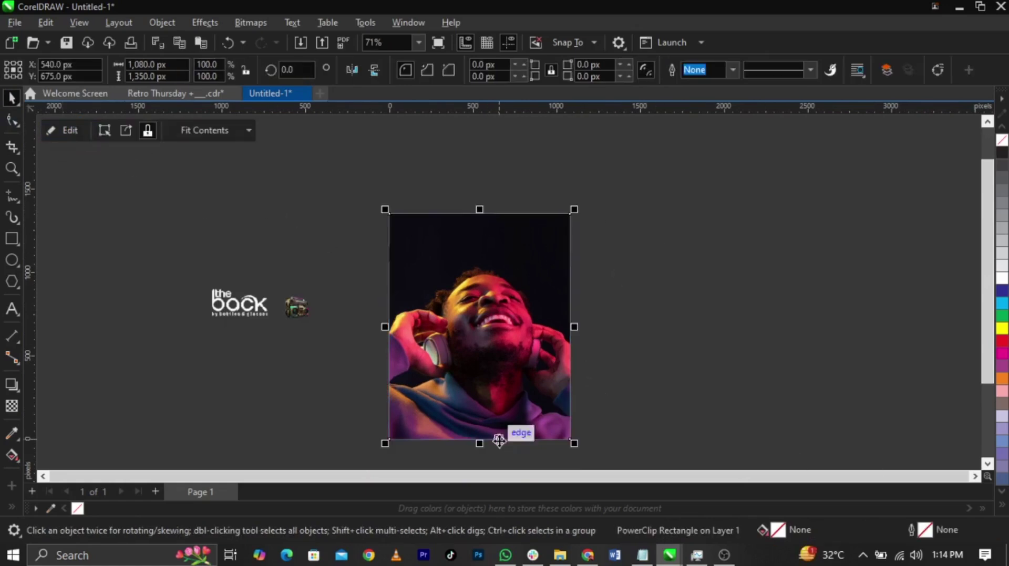
scroll(518, 434, "up", 2)
left_click(93, 309)
left_click(158, 258)
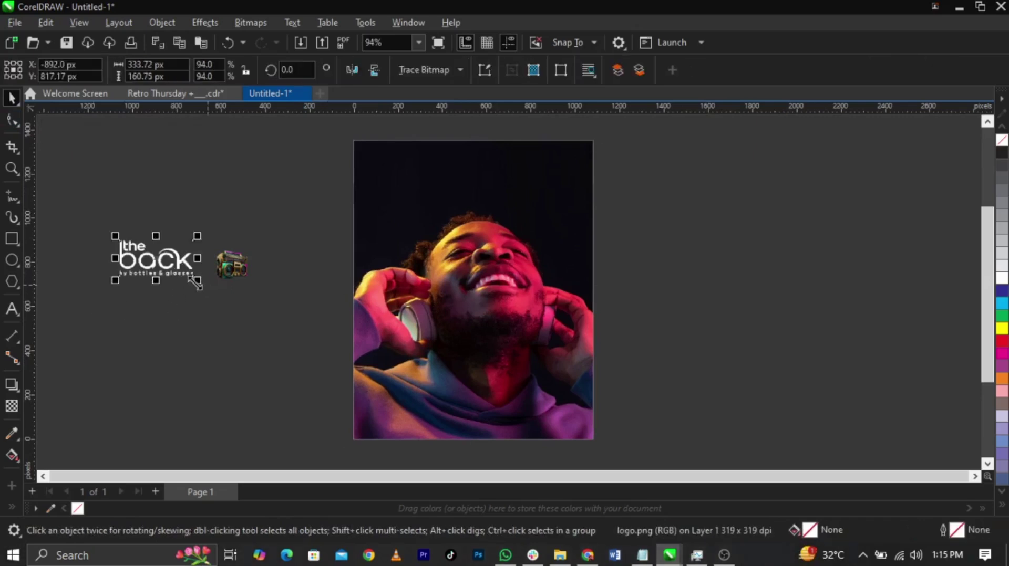
left_click_drag(157, 257, 454, 205)
scroll(523, 190, "up", 3)
scroll(477, 193, "up", 1)
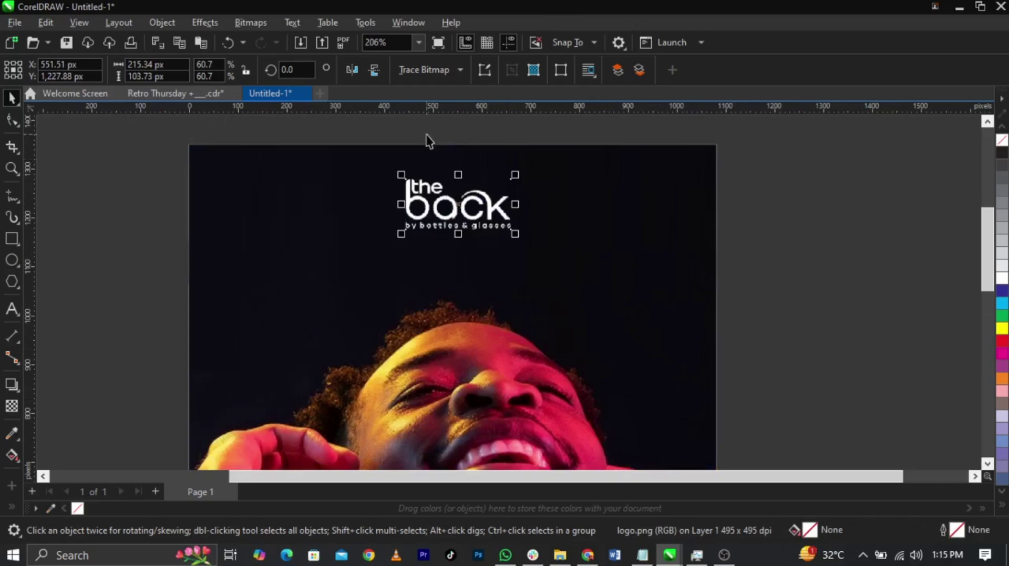
Step: Centre the logo horizontally on the photo and shrink it slightly, to about 56%
left_click(613, 299, "shift")
key("e")
left_click(834, 300)
left_click(504, 218)
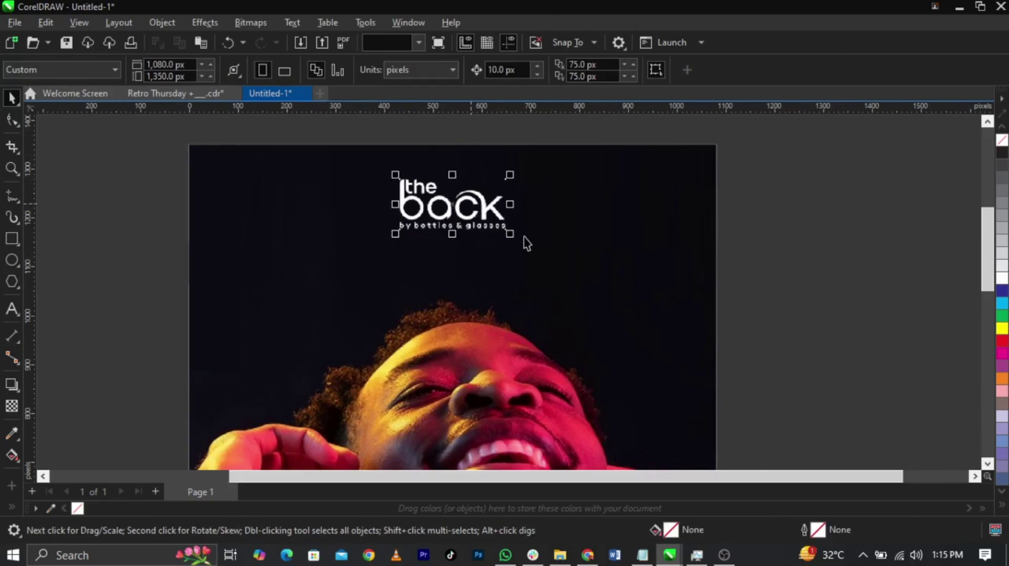
left_click_drag(509, 233, 491, 204)
scroll(525, 184, "down", 3)
left_click(612, 244, "shift")
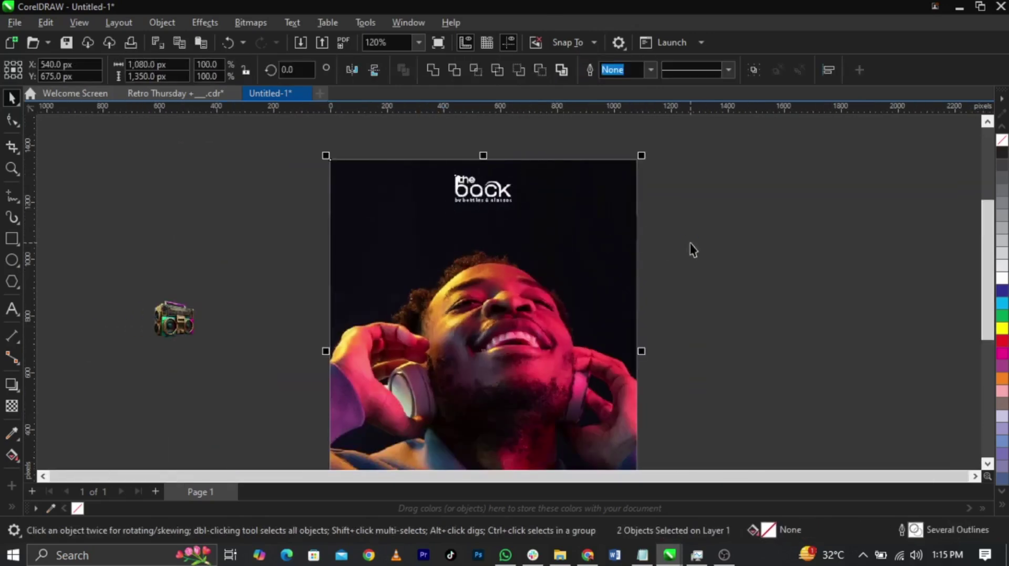
left_click(693, 251)
scroll(496, 193, "up", 3)
Step: Place the logo inside the photo's PowerClip frame and finish editing
left_click(496, 197)
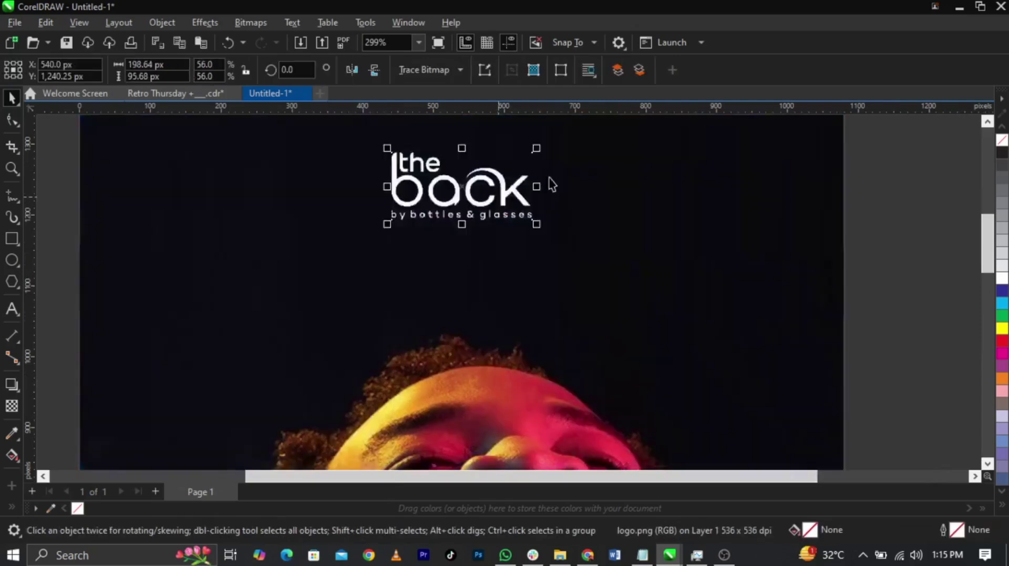
scroll(551, 185, "down", 3)
left_click(552, 184, "ctrl")
scroll(547, 226, "down", 2)
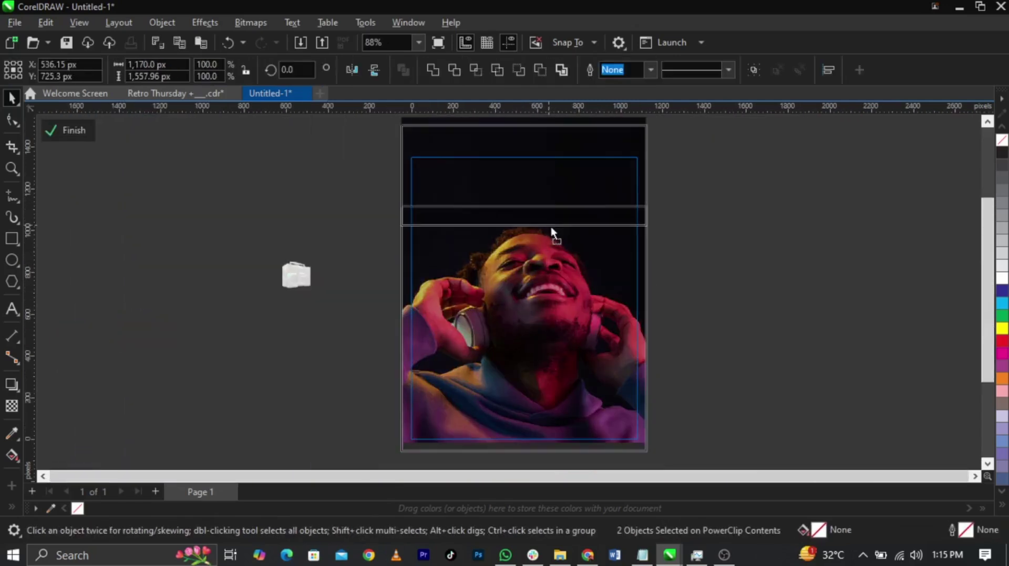
left_click(673, 244, "ctrl")
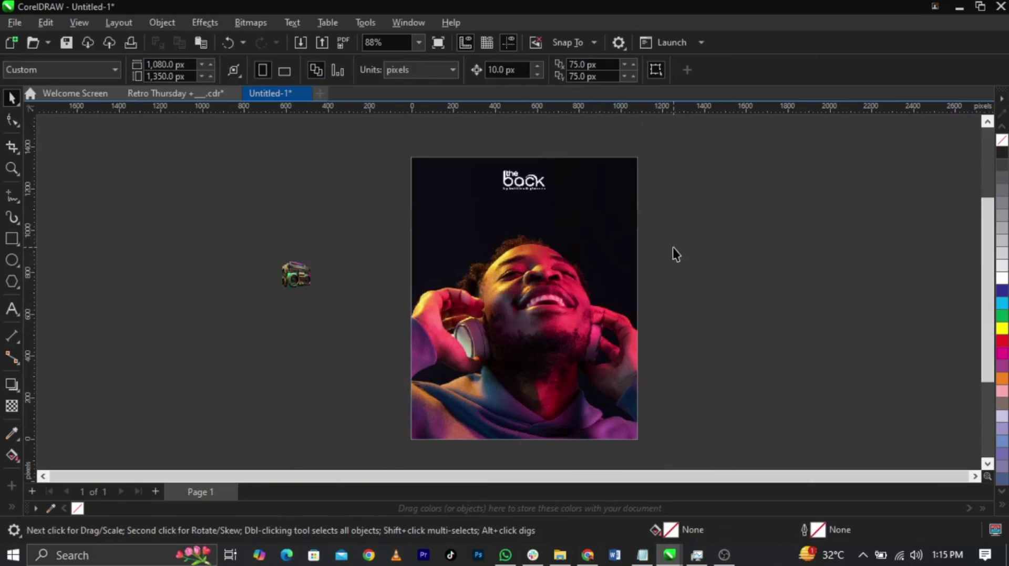
scroll(529, 258, "up", 1)
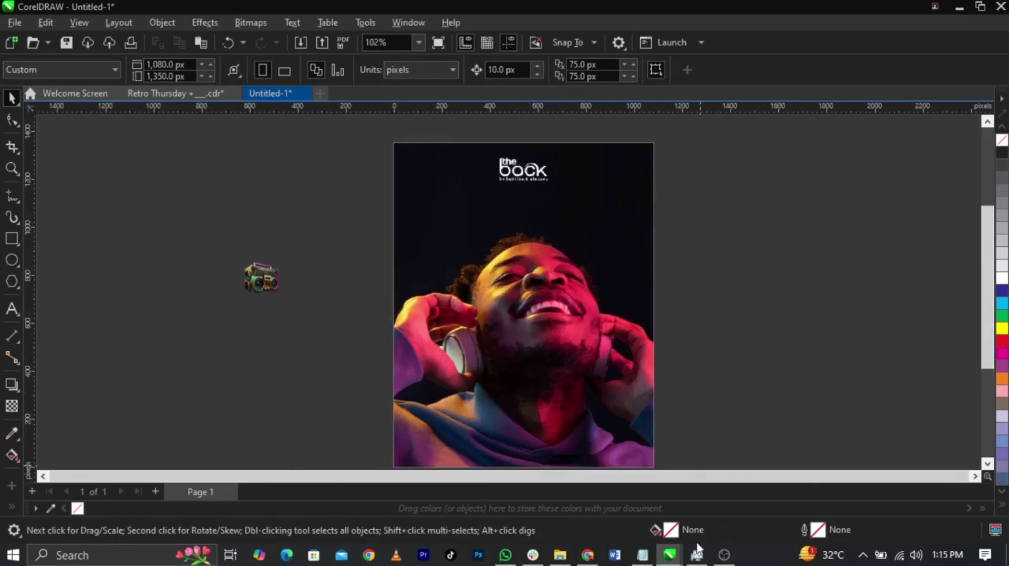
Step: Copy 'Retro Thursday' from the Notepad notes and paste it as text below the logo
left_click(642, 555)
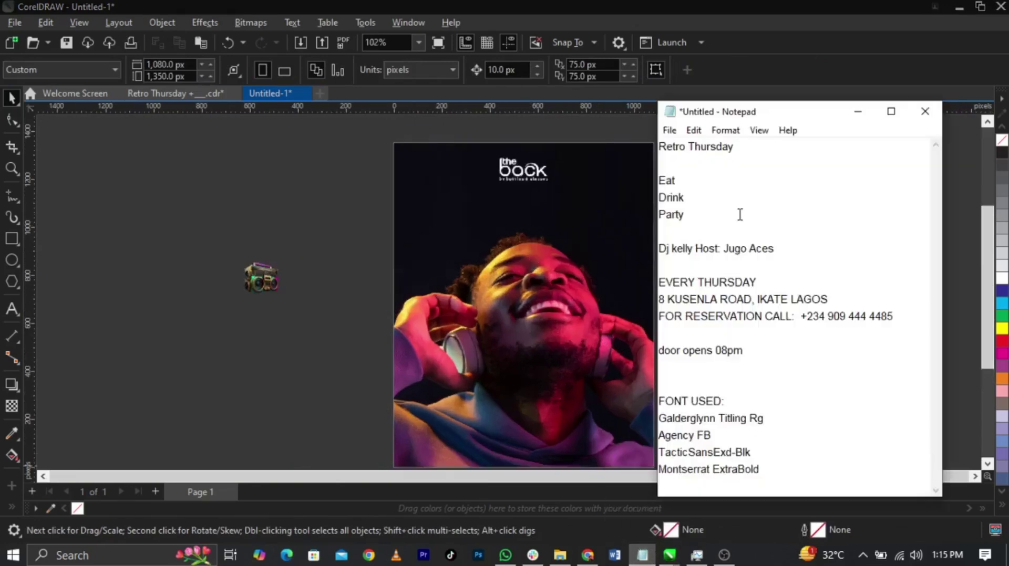
left_click_drag(744, 147, 661, 145)
key("ctrl+c")
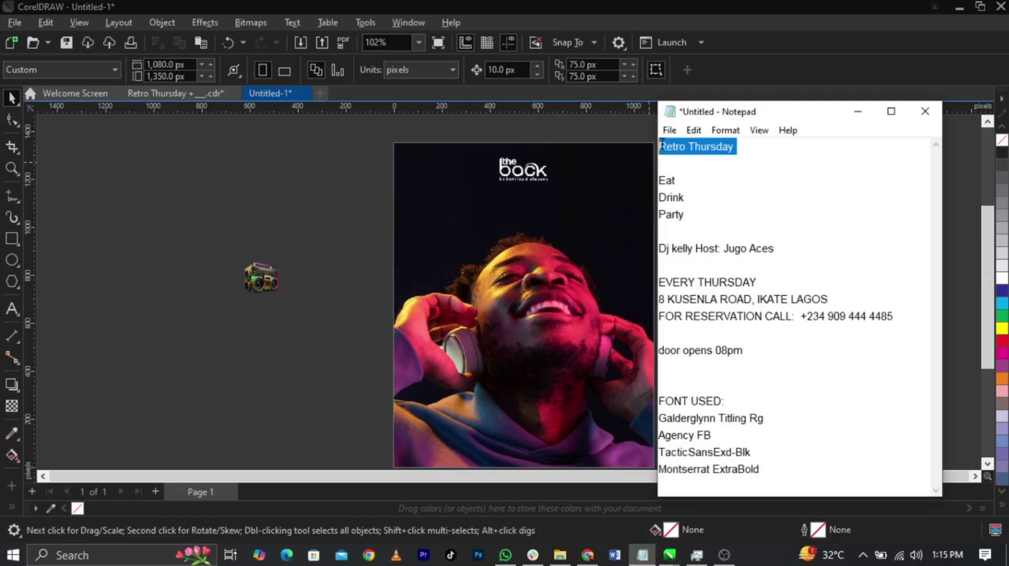
left_click(273, 359)
key("F8")
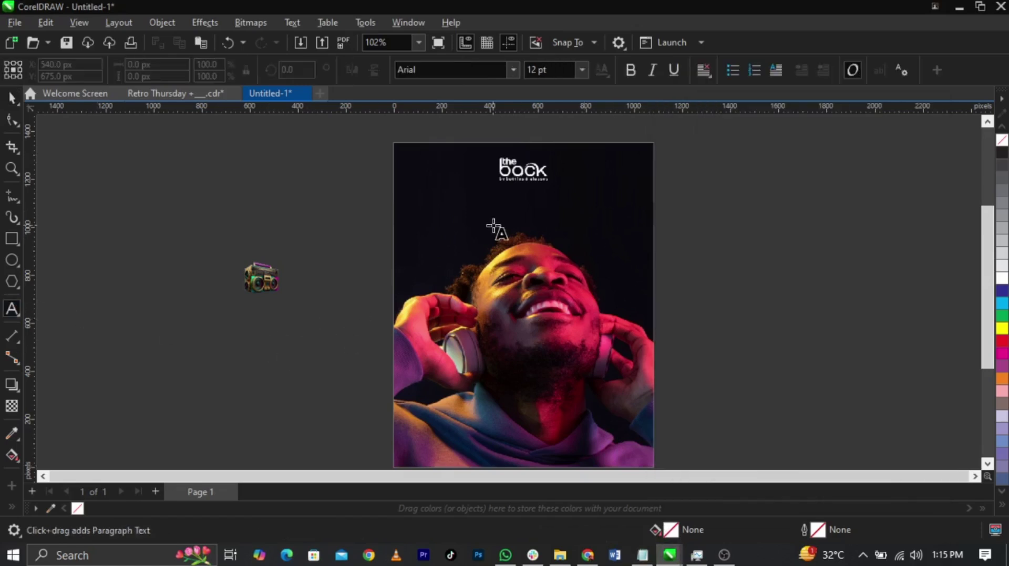
left_click(793, 288)
key("ctrl+v")
key("ctrl+space")
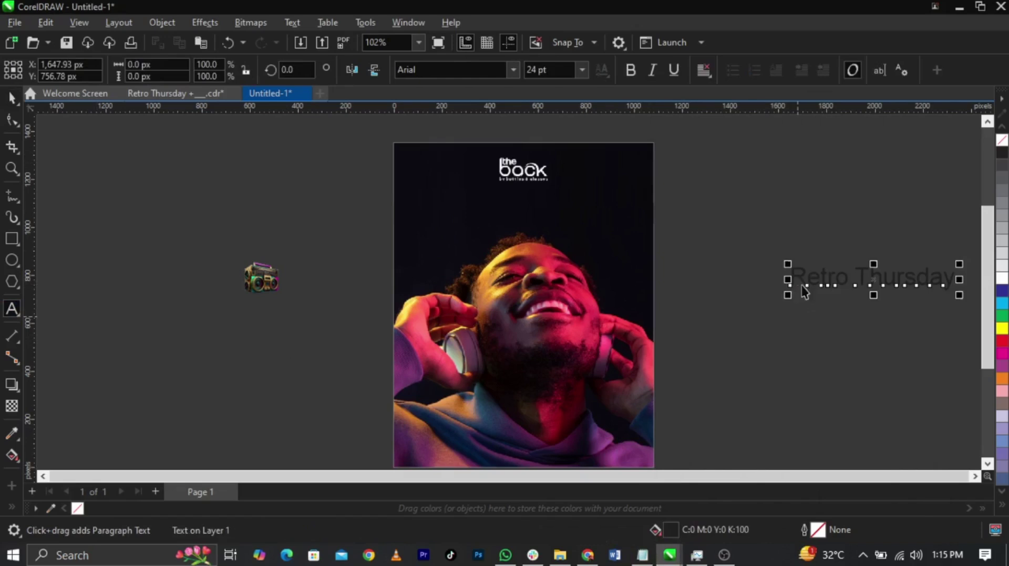
left_click_drag(746, 270, 466, 211)
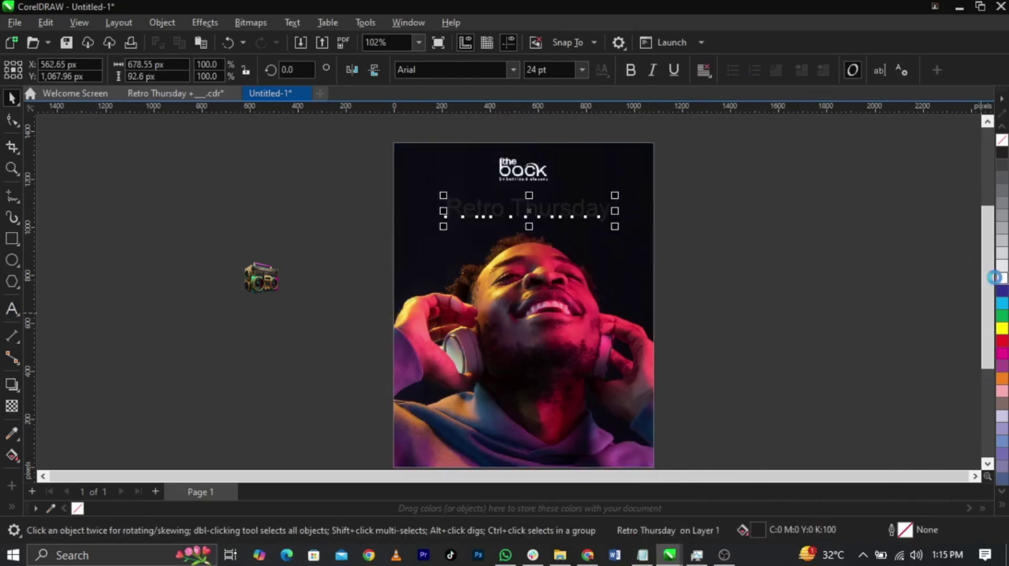
Step: Zoom in on the top of the poster and select the font names in the Notepad notes
key("z")
left_click_drag(364, 140, 689, 311)
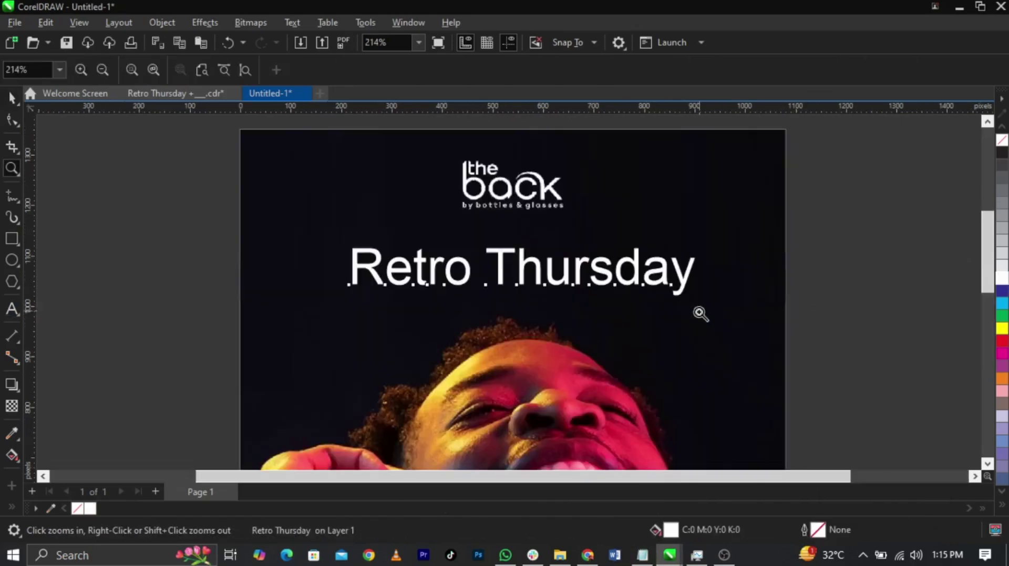
key("space")
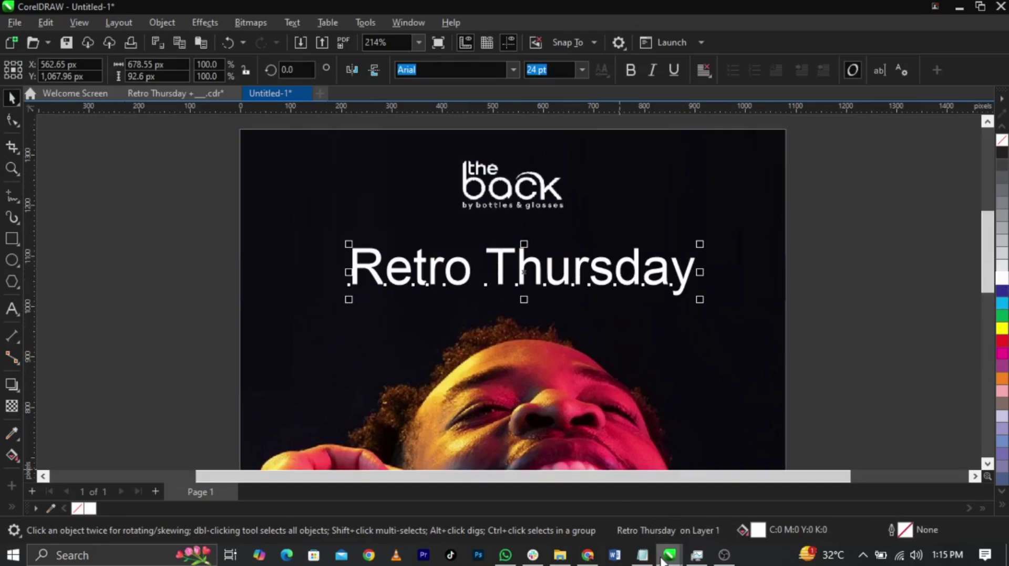
left_click(642, 555)
left_click_drag(781, 435, 823, 416)
key("ctrl+c")
Step: Apply the Galderglynn Titling Rg font, copied from the notes, to the headline
left_click(665, 419)
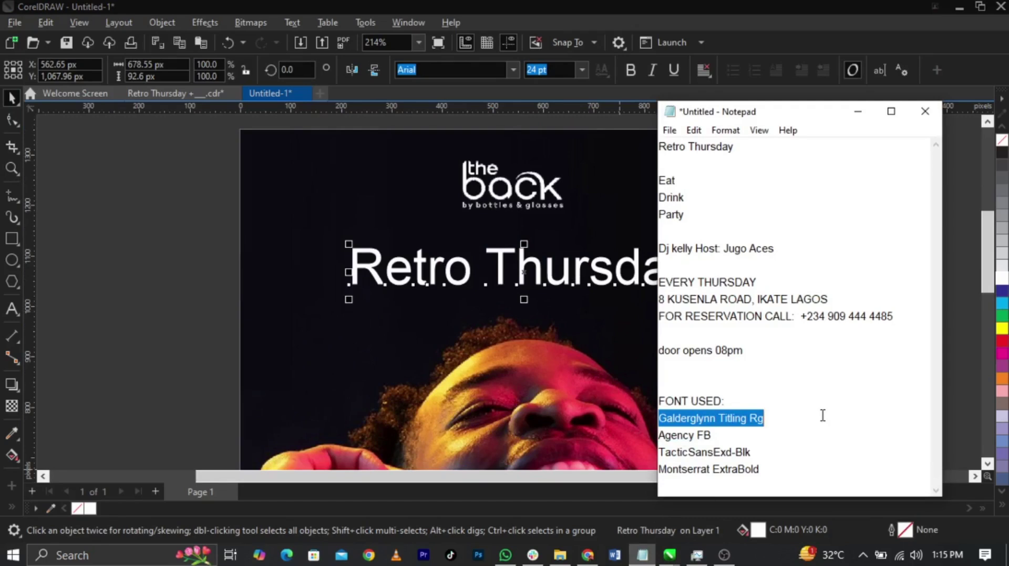
key("alt+Tab")
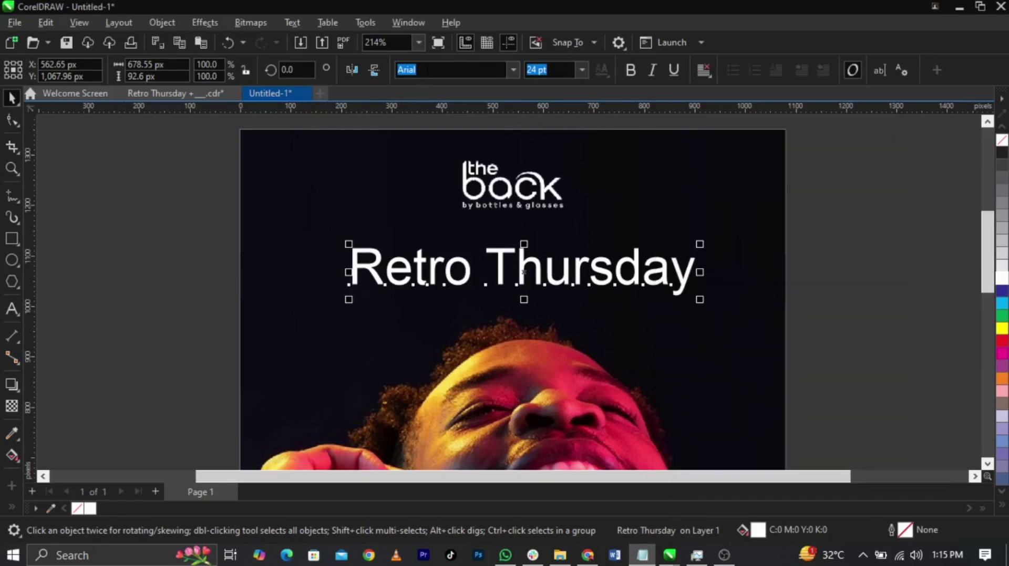
key("ctrl+v")
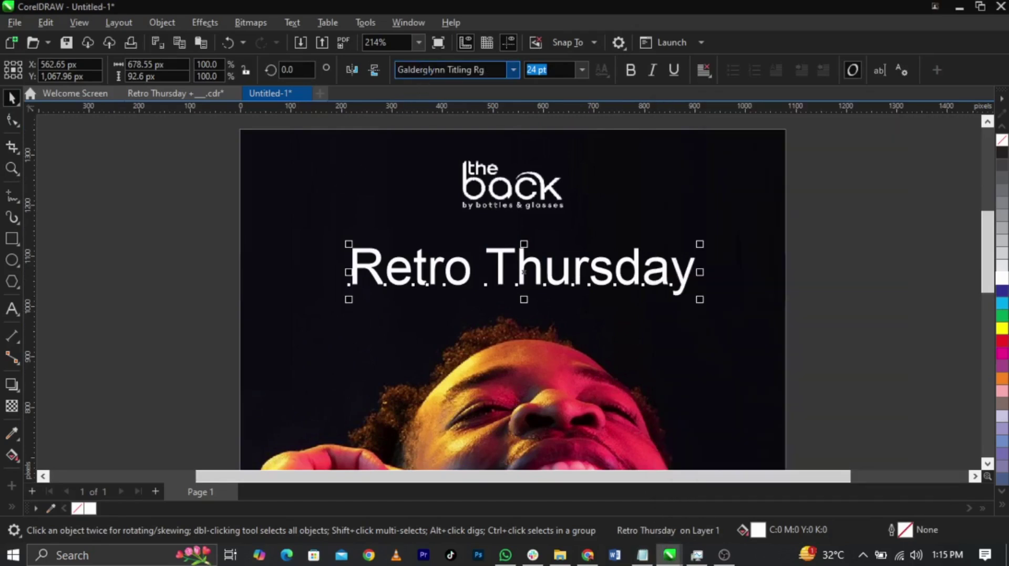
key("Return")
Step: Put THURSDAY on its own line and break the headline into separate word objects
double_click(551, 263)
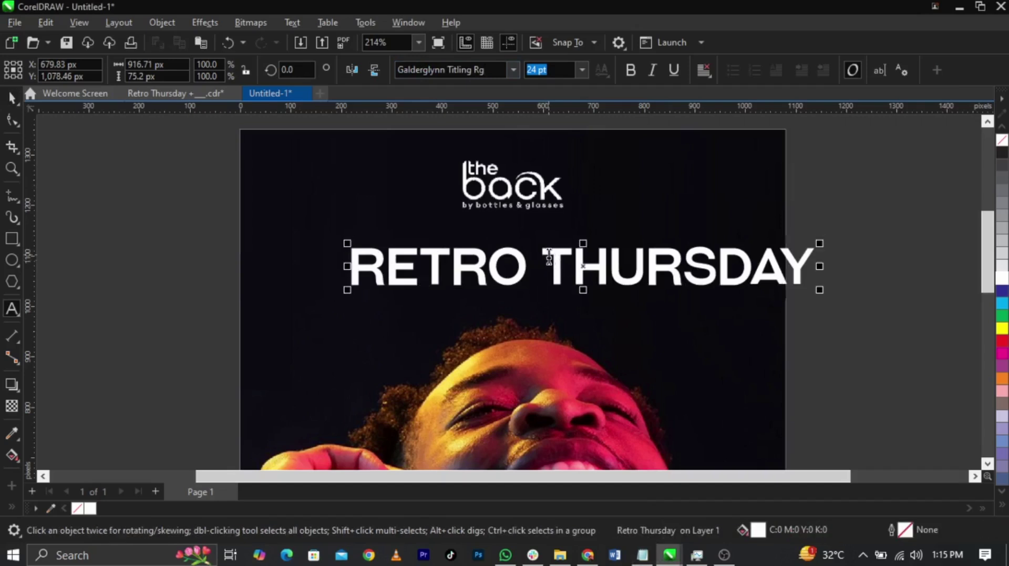
key("Return")
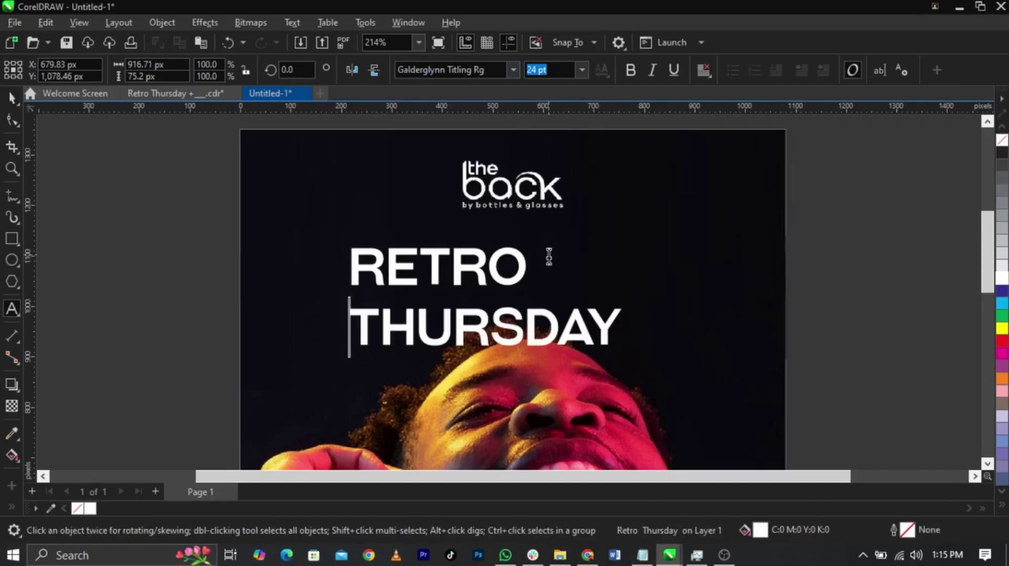
key("ctrl+space")
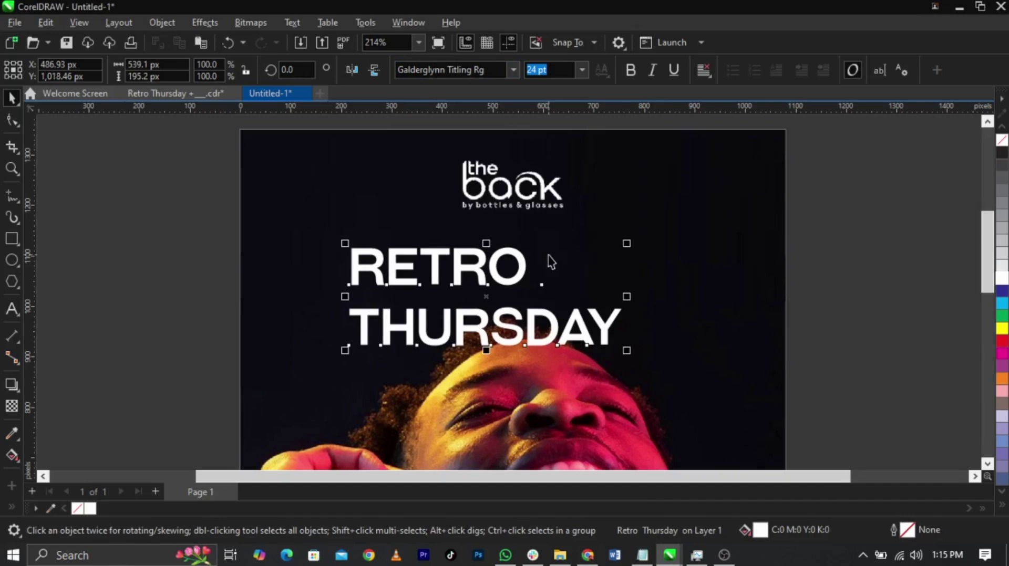
key("ctrl+k")
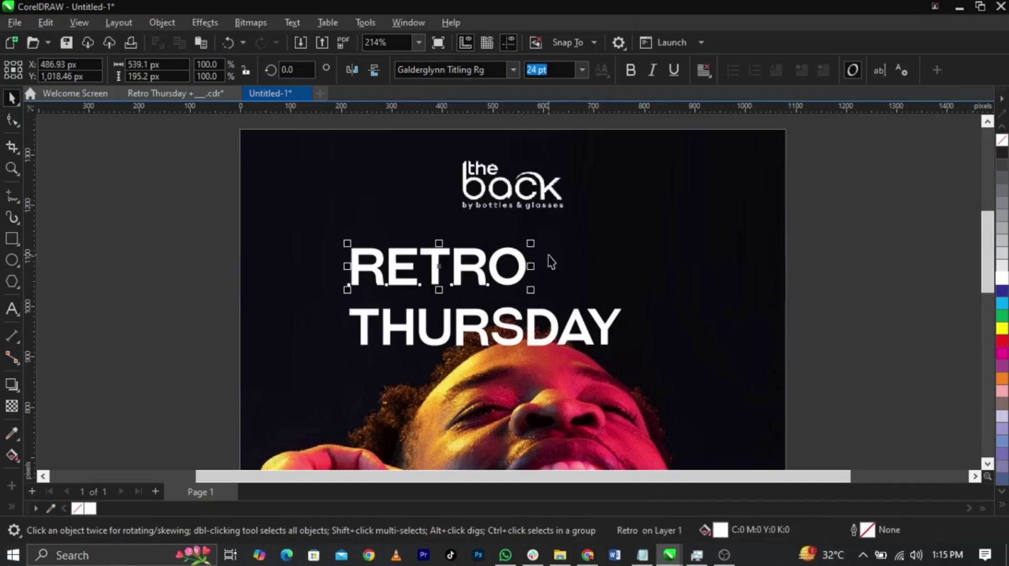
Step: Enlarge RETRO and move THURSDAY lower beneath it
left_click_drag(530, 244, 656, 269)
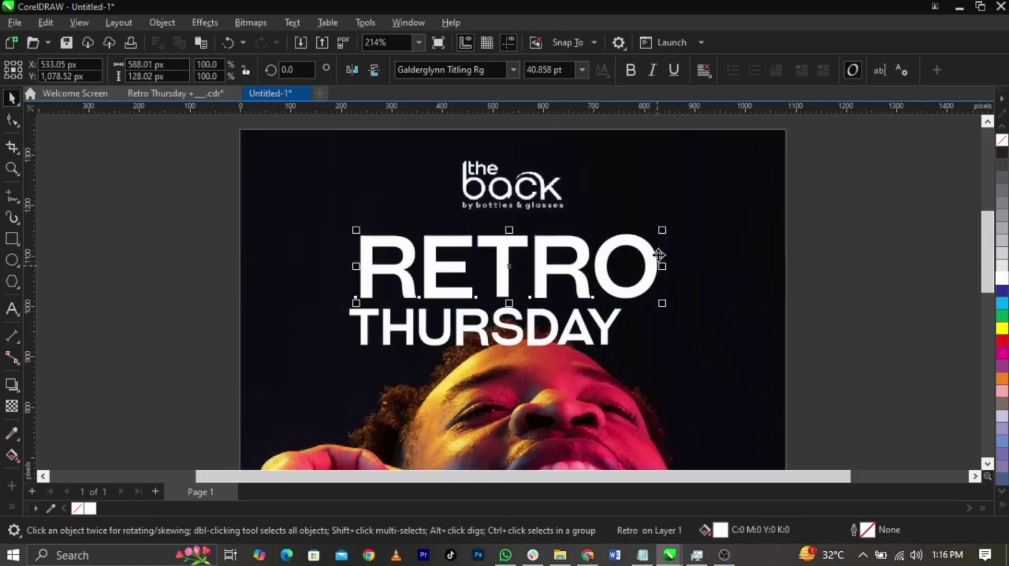
left_click_drag(204, 196, 819, 415)
left_click_drag(657, 342, 641, 417)
left_click(676, 275)
left_click_drag(675, 274, 676, 288)
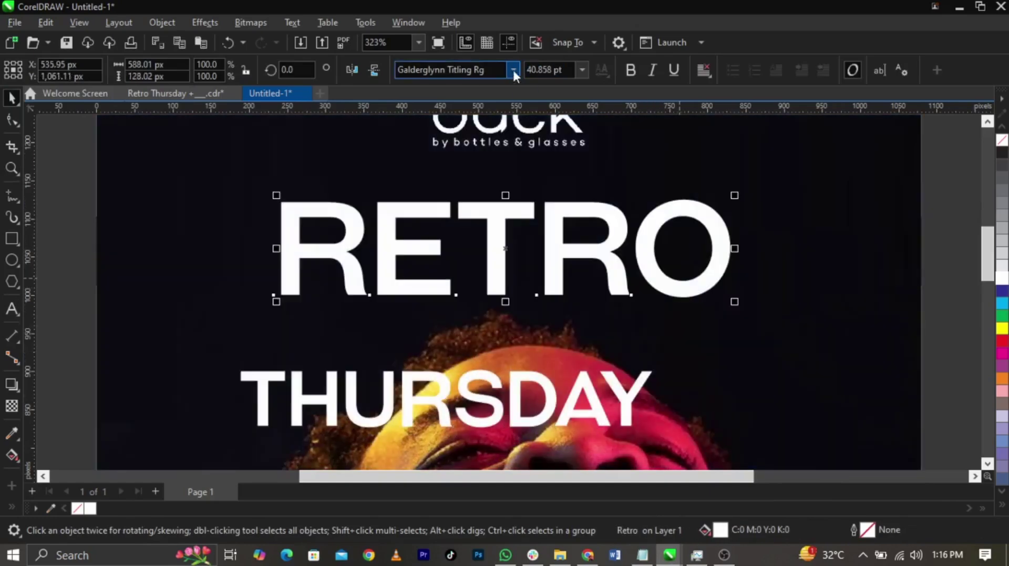
scroll(458, 202, "up", 1)
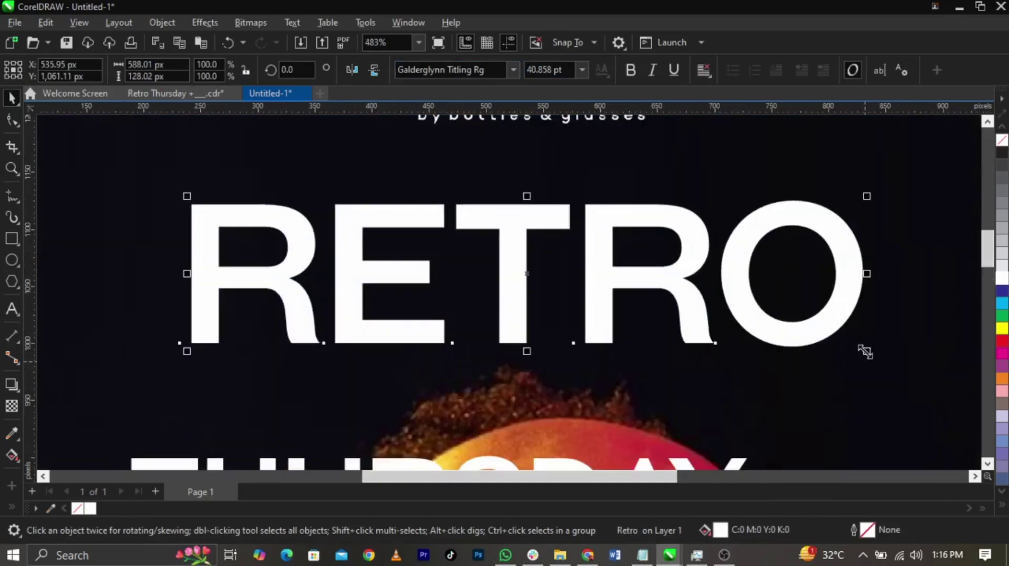
left_click_drag(864, 352, 874, 354)
Step: Try italic on RETRO, remove it again, and enlarge RETRO slightly
left_click(653, 70)
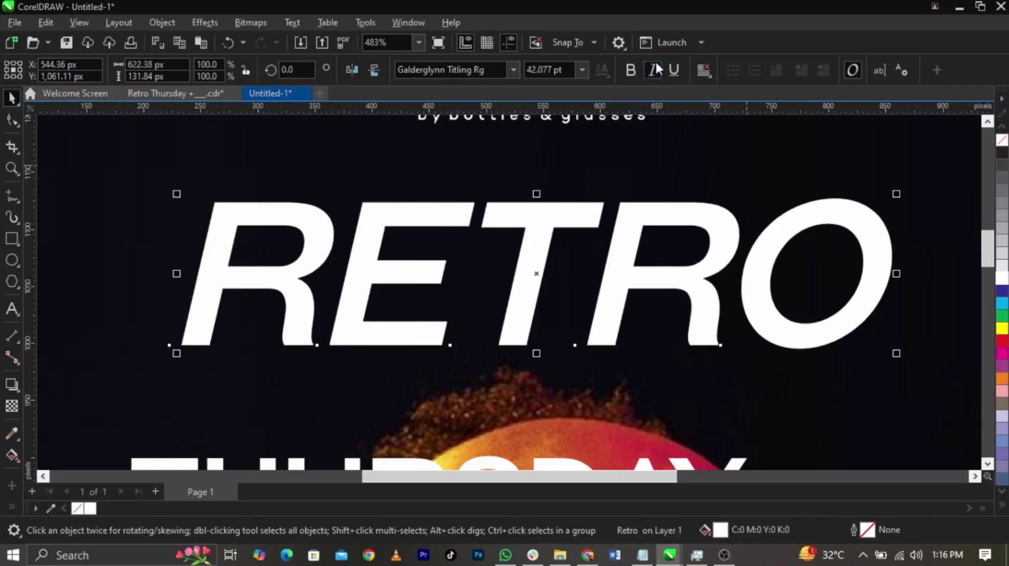
scroll(640, 281, "down", 2)
left_click(741, 294)
left_click(706, 268)
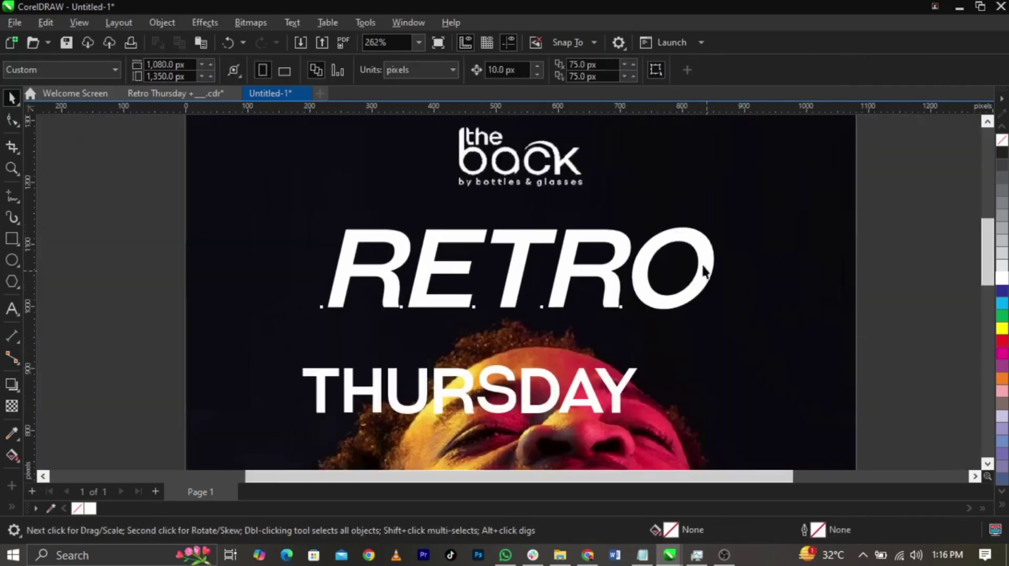
left_click(652, 69)
scroll(580, 160, "up", 1)
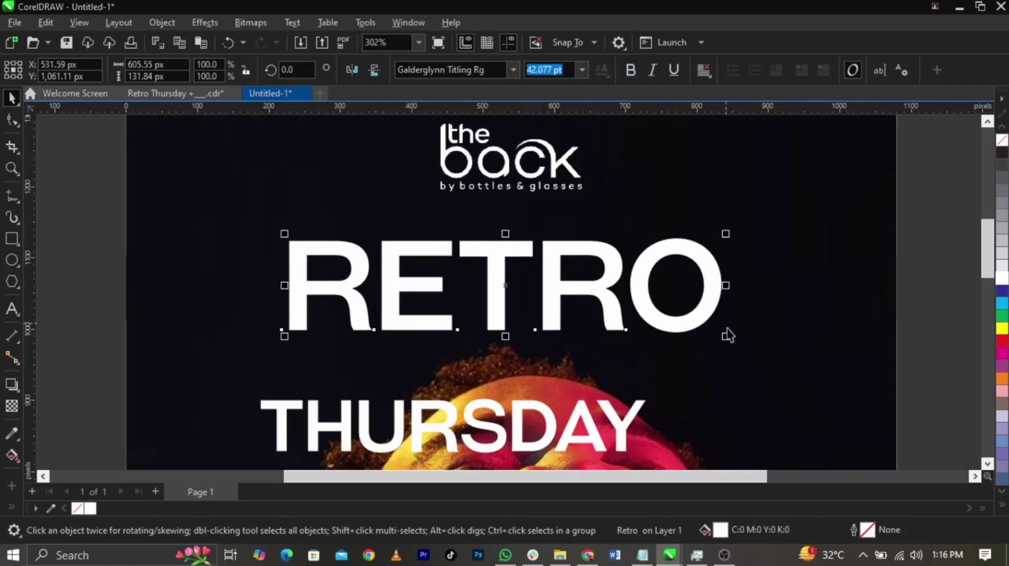
left_click_drag(725, 335, 702, 319)
Step: Edit the RETRO text to insert a space between E and T
left_click(460, 282)
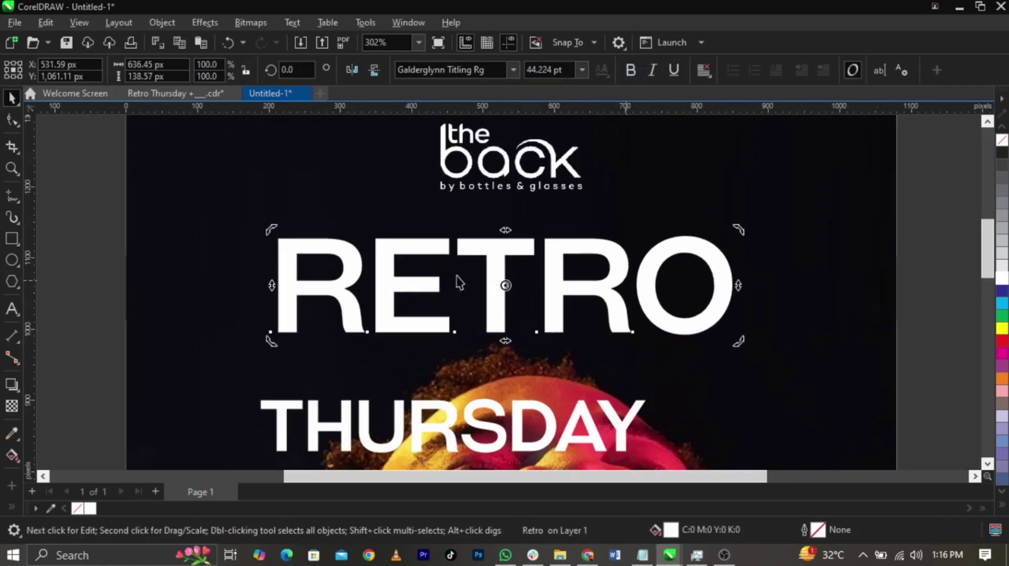
double_click(460, 251)
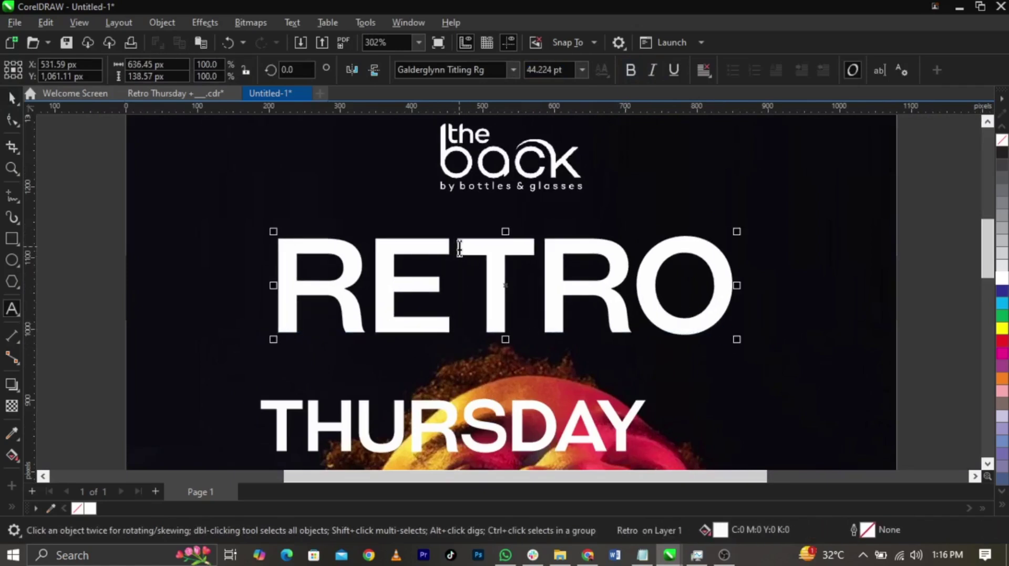
key("ctrl+space")
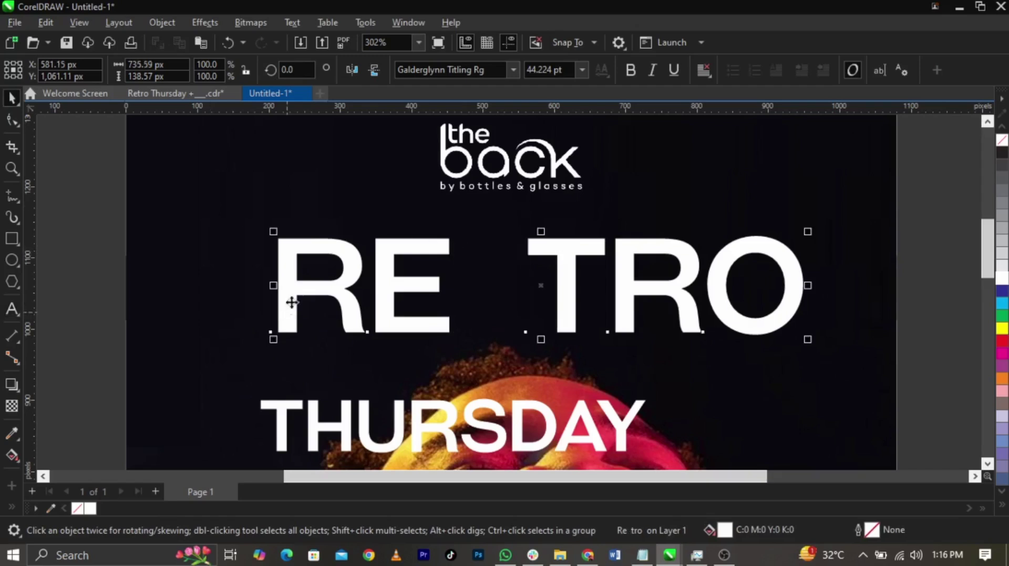
Step: Convert RETRO to curves and drag the E's right-side nodes outward to widen it
right_click(317, 293)
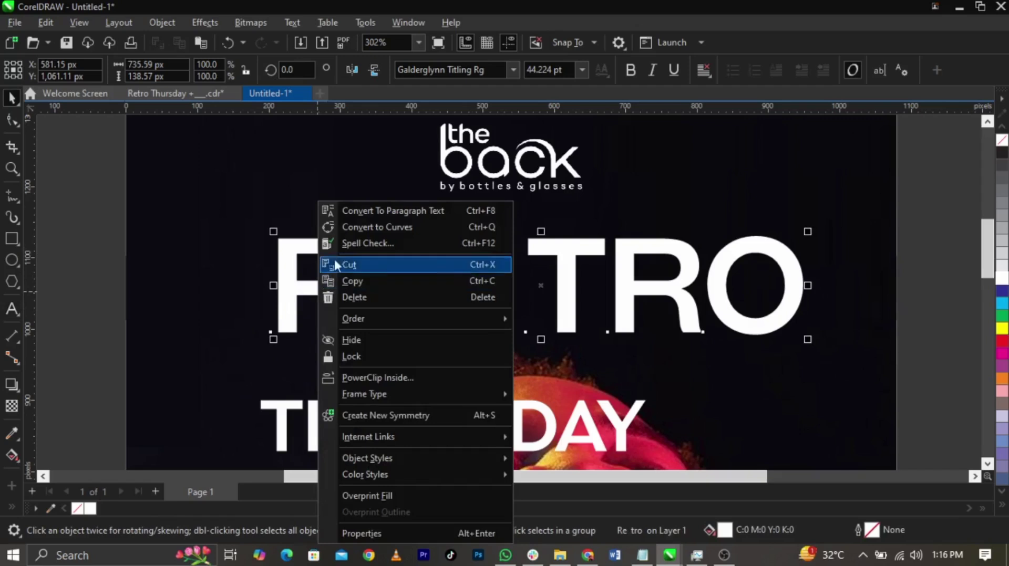
left_click(358, 227)
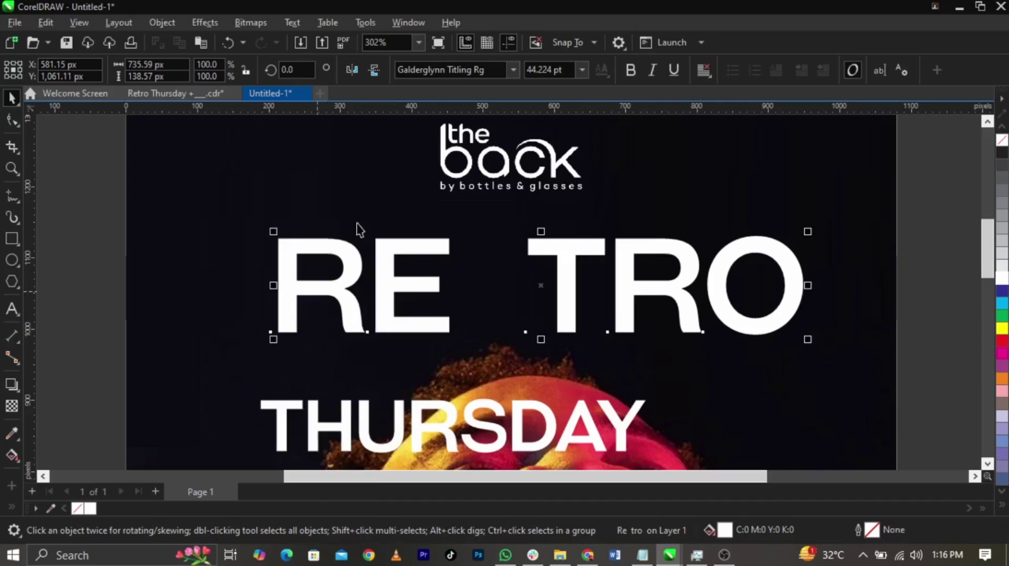
left_click(11, 121)
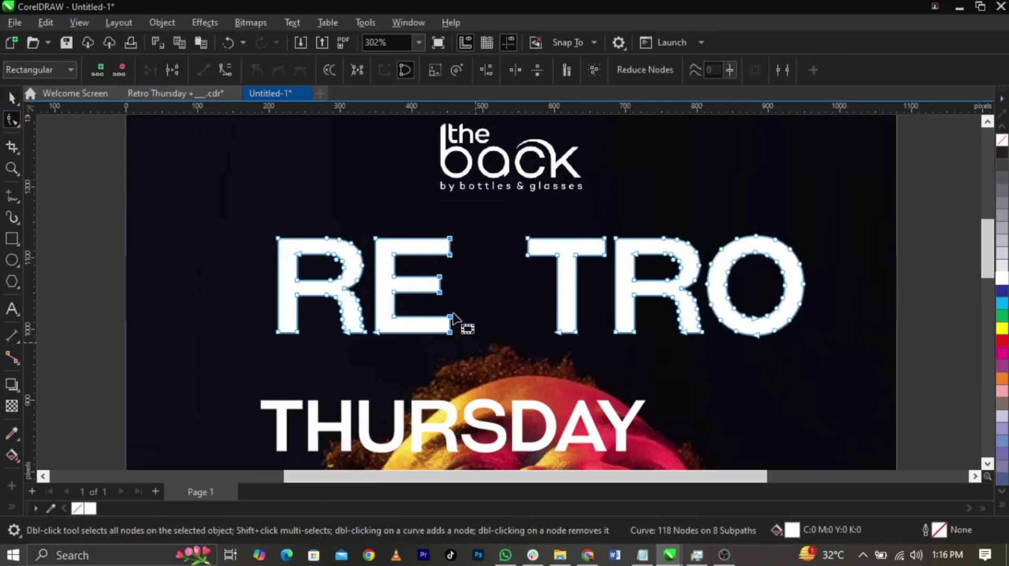
scroll(453, 315, "up", 2)
left_click_drag(453, 326, 535, 325)
key("space")
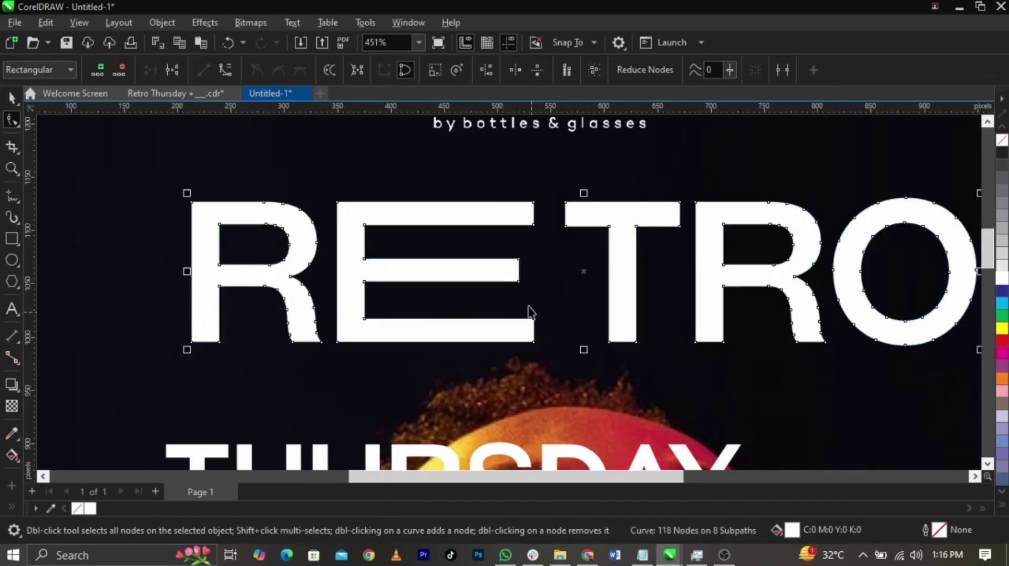
Step: Extend the E's middle arm to a vertical guide at its right edge, then delete the guide
left_click(522, 259)
scroll(520, 260, "up", 2)
left_click_drag(31, 273, 542, 329)
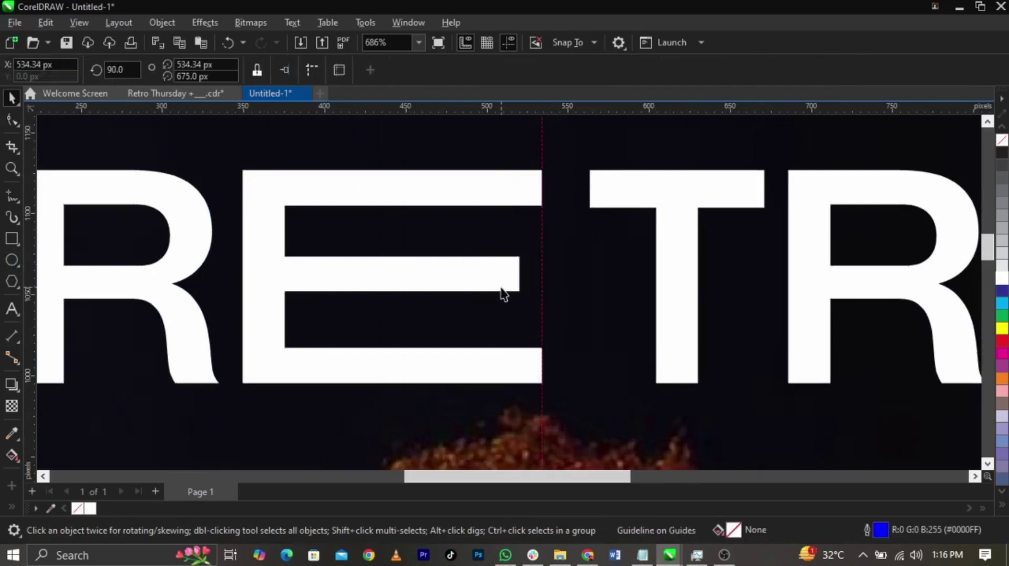
left_click(11, 121)
left_click_drag(449, 236, 549, 299)
left_click(535, 240)
key("space")
left_click(541, 241)
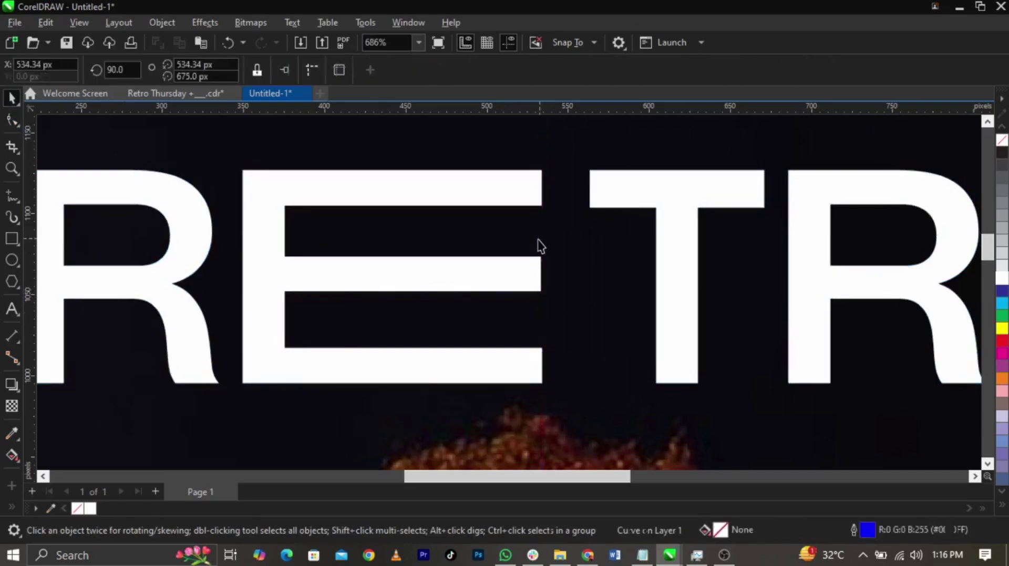
key("Delete")
Step: Shift the T, R and O nodes left toward the E and move RETRO left
left_click(672, 238)
scroll(275, 279, "down", 3)
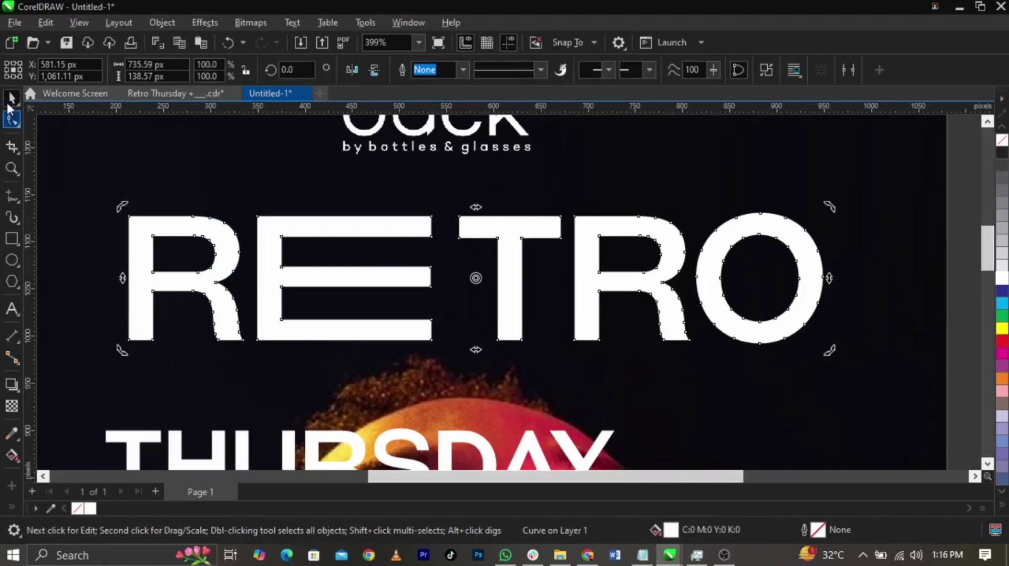
key("space")
left_click_drag(450, 199, 901, 428)
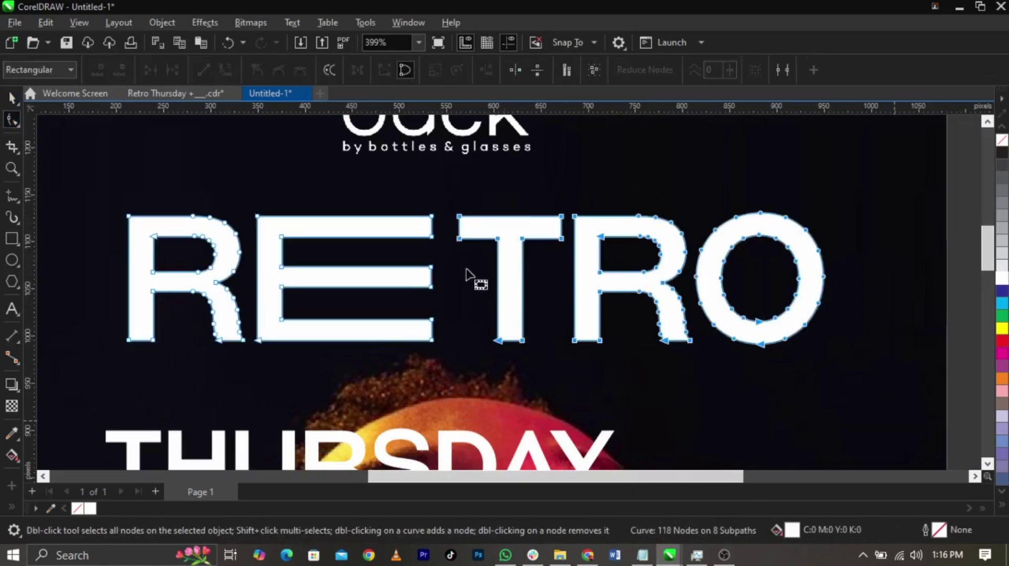
scroll(462, 253, "up", 3)
left_click_drag(455, 219, 433, 220)
scroll(447, 219, "down", 4)
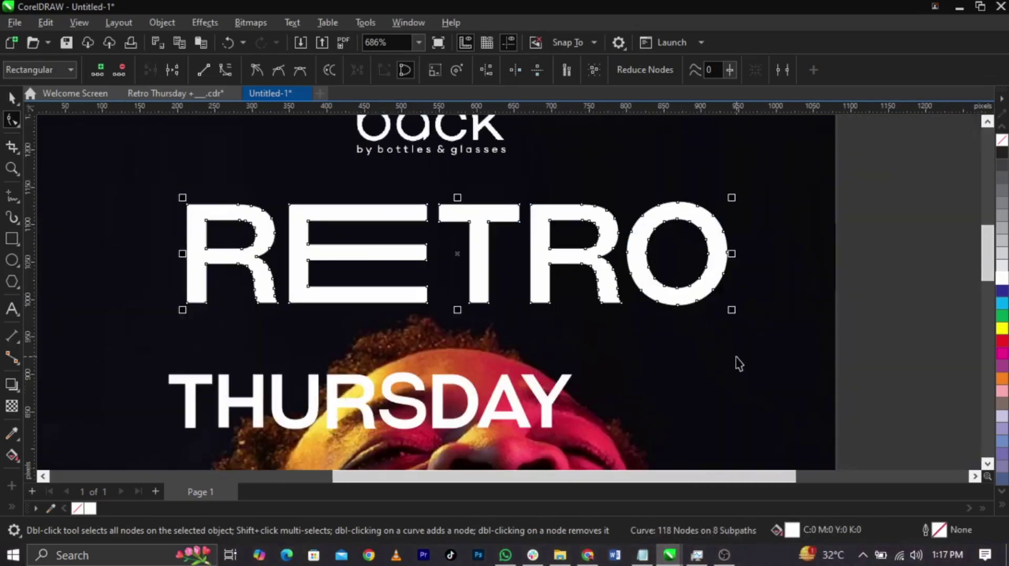
key("space")
left_click_drag(701, 294, 676, 293)
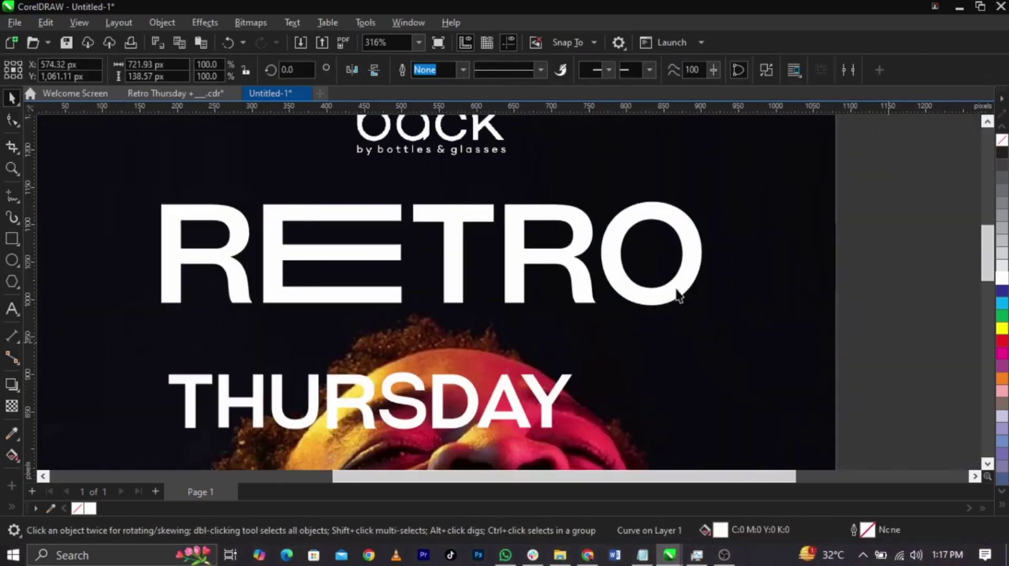
key("Escape")
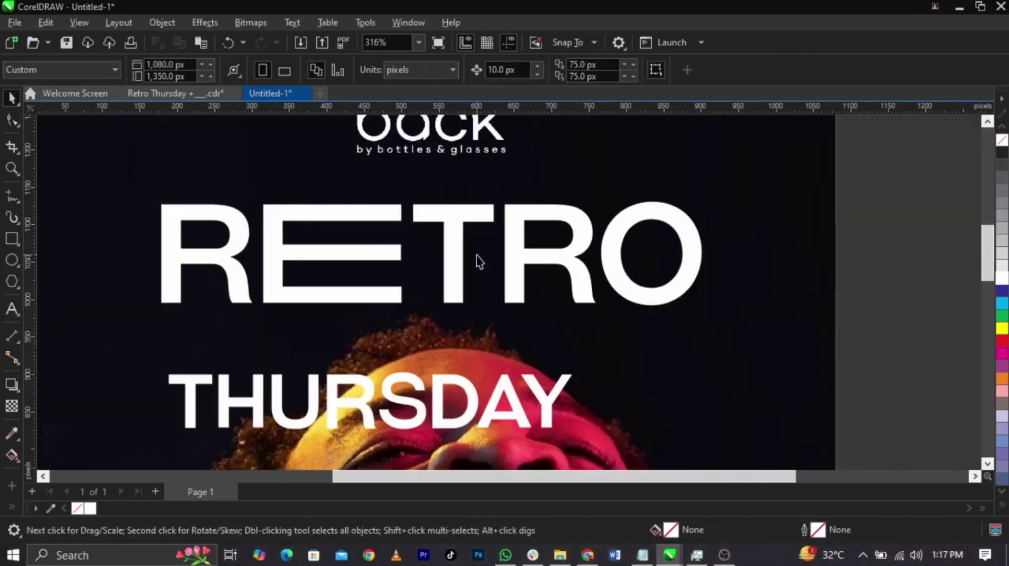
left_click(361, 261)
scroll(226, 199, "up", 1)
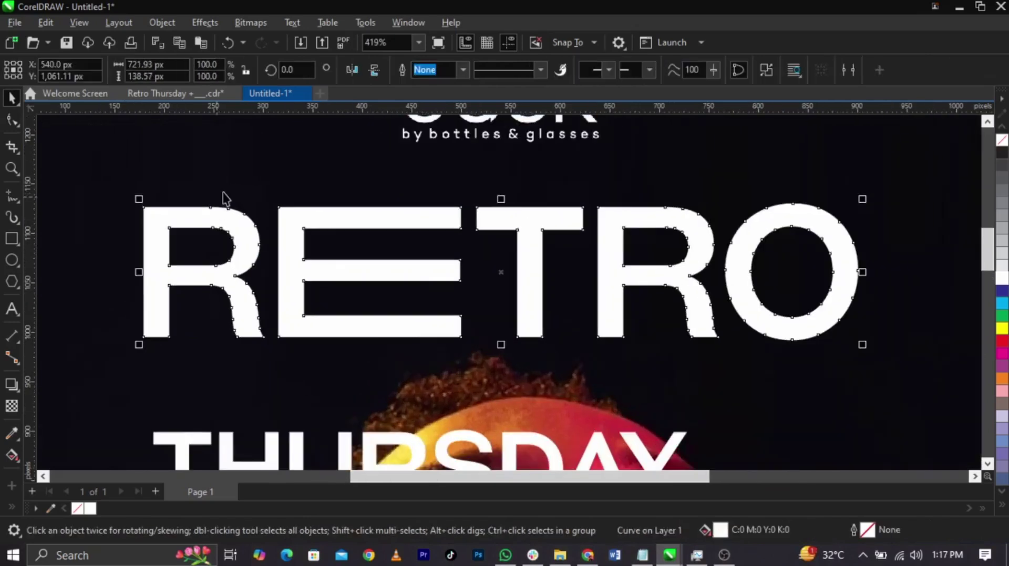
Step: Apply an inward Contour effect to the RETRO curve
left_click(18, 459)
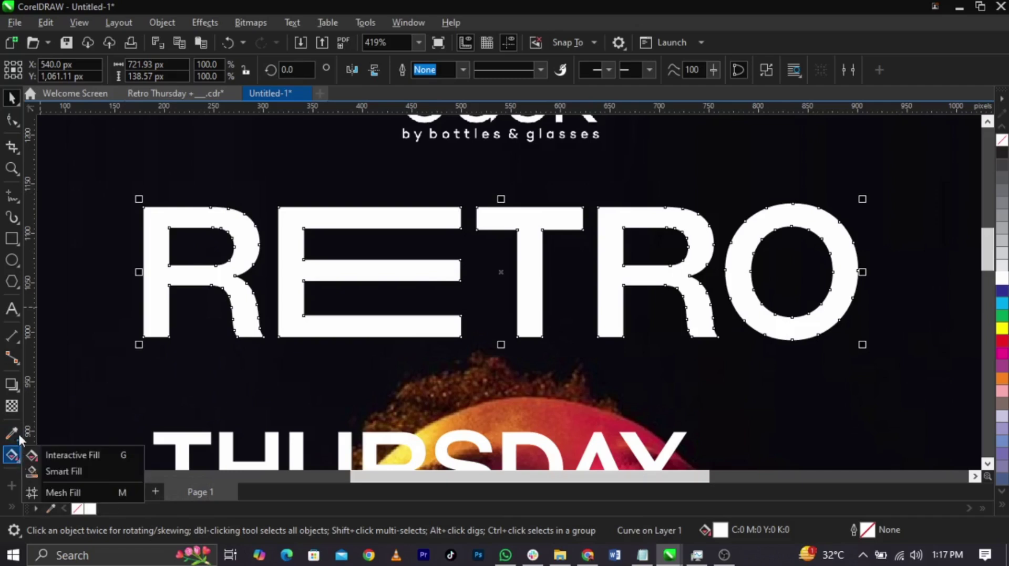
left_click(17, 391)
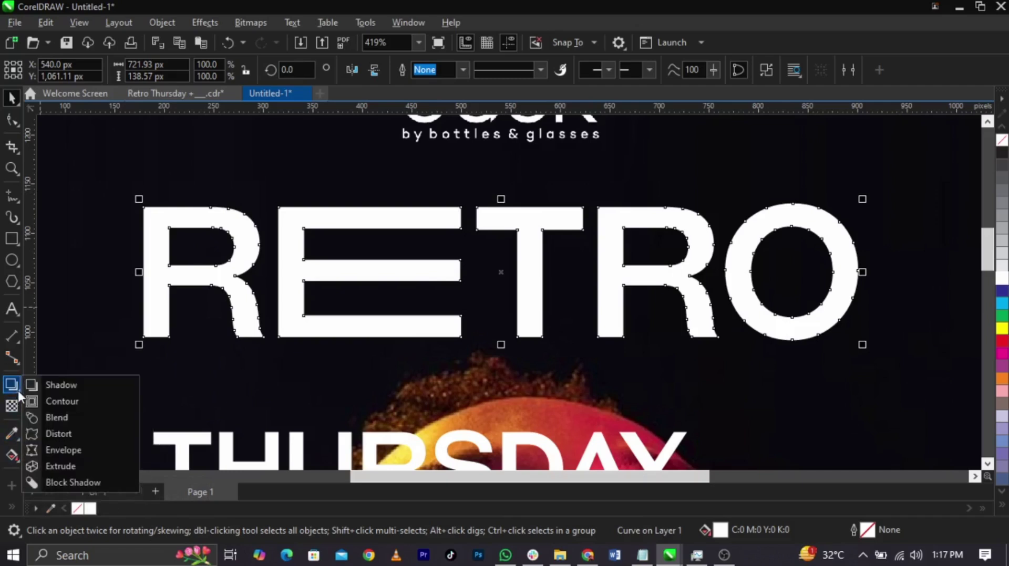
left_click(58, 406)
scroll(522, 212, "up", 2)
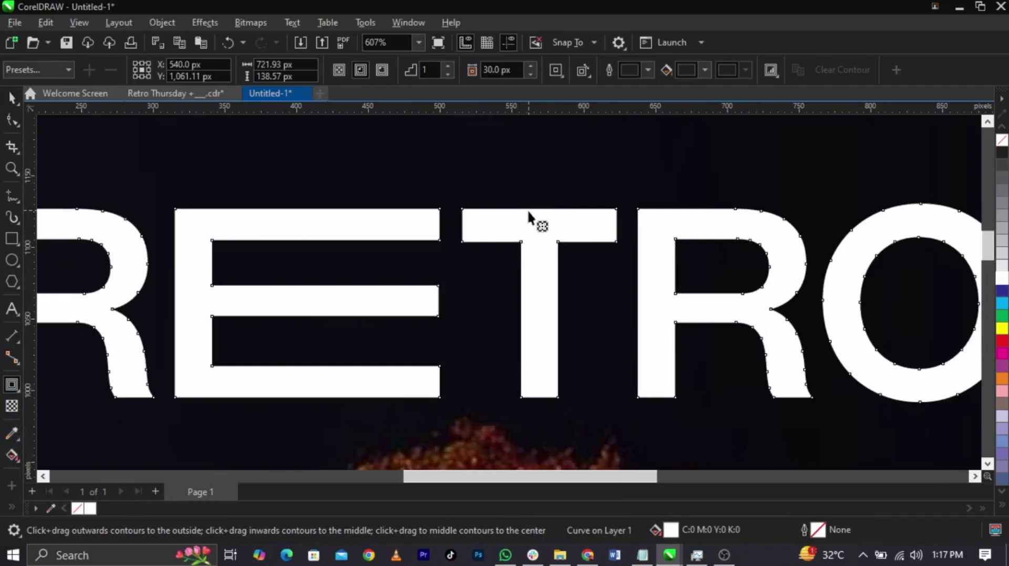
left_click_drag(528, 212, 531, 213)
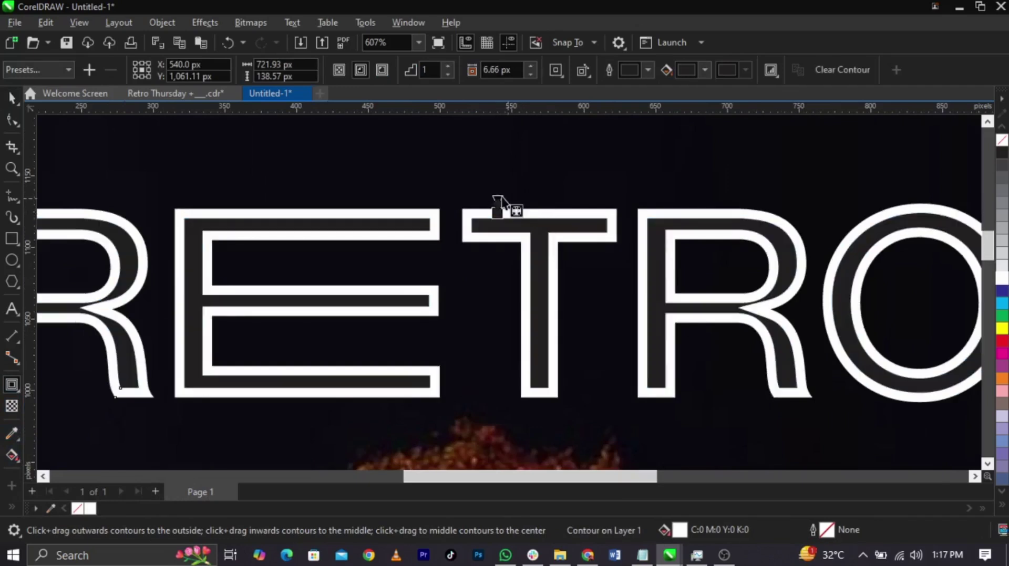
scroll(498, 200, "up", 3)
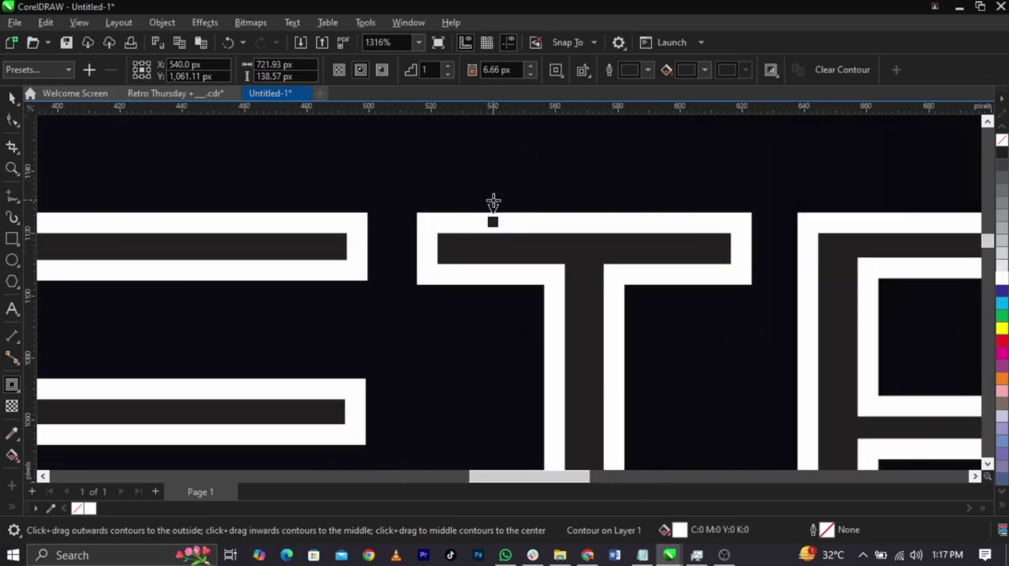
left_click_drag(493, 221, 494, 231)
Step: Adjust the RETRO contour offset from 9.41 px to 10.61 px
scroll(494, 232, "down", 2)
scroll(494, 232, "up", 3)
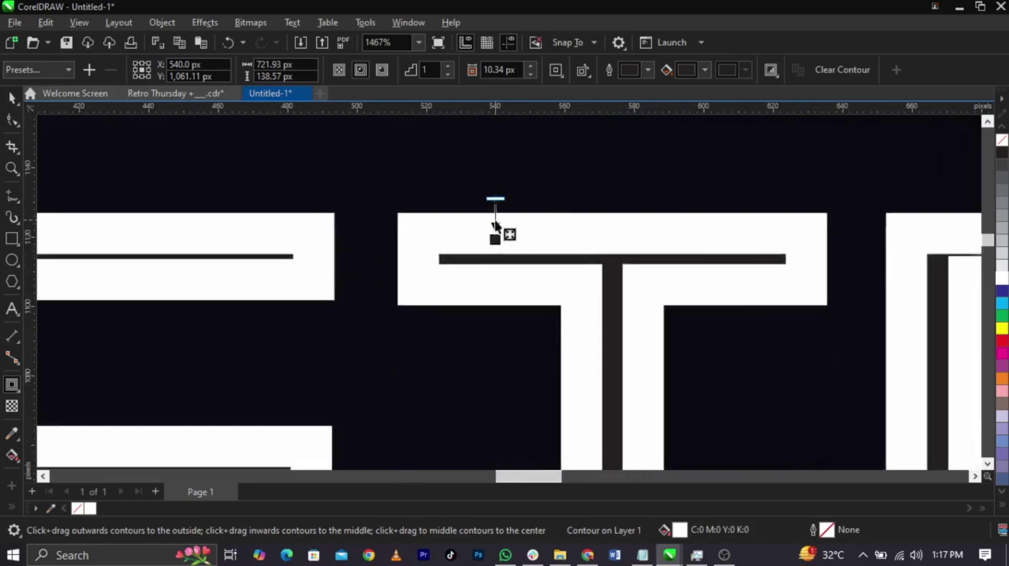
scroll(493, 221, "up", 3)
left_click_drag(488, 275, 489, 266)
scroll(578, 243, "down", 5)
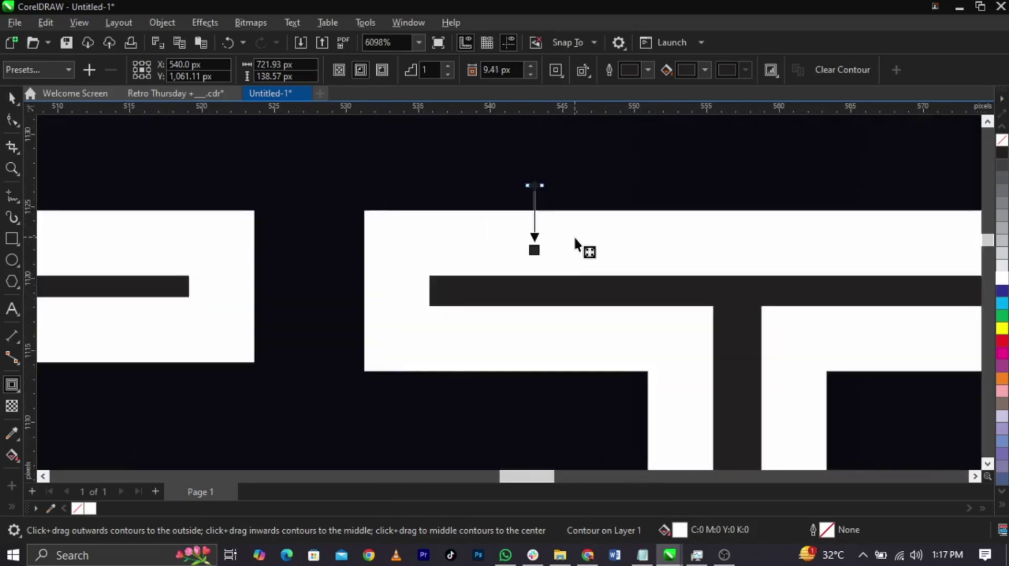
scroll(257, 291, "down", 1)
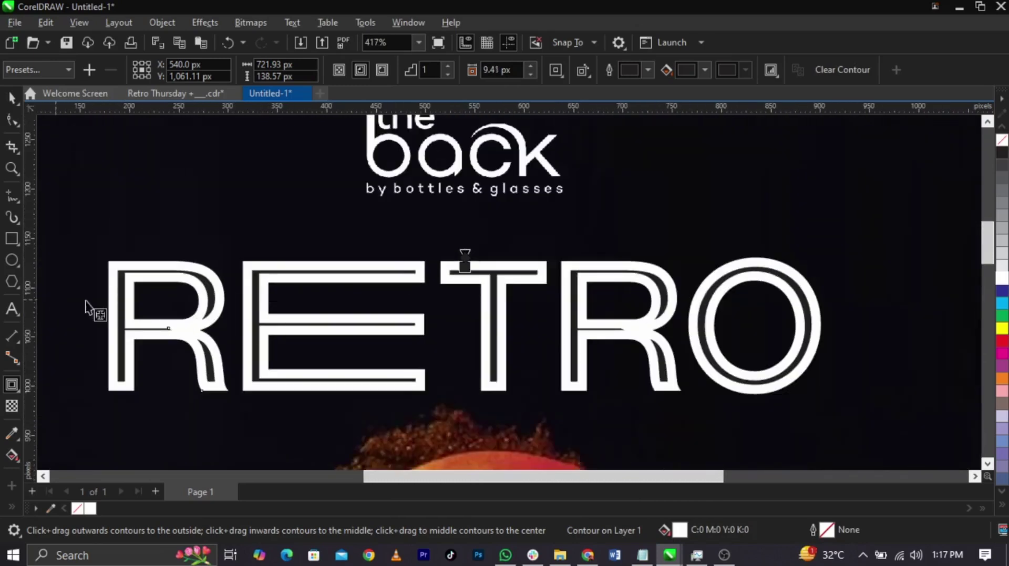
scroll(488, 263, "up", 5)
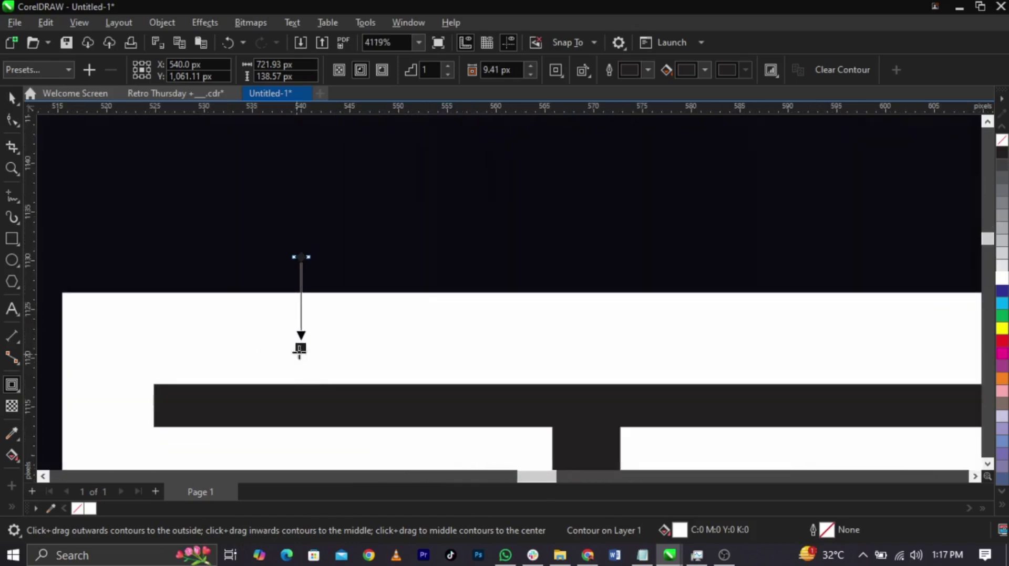
left_click_drag(301, 358, 301, 361)
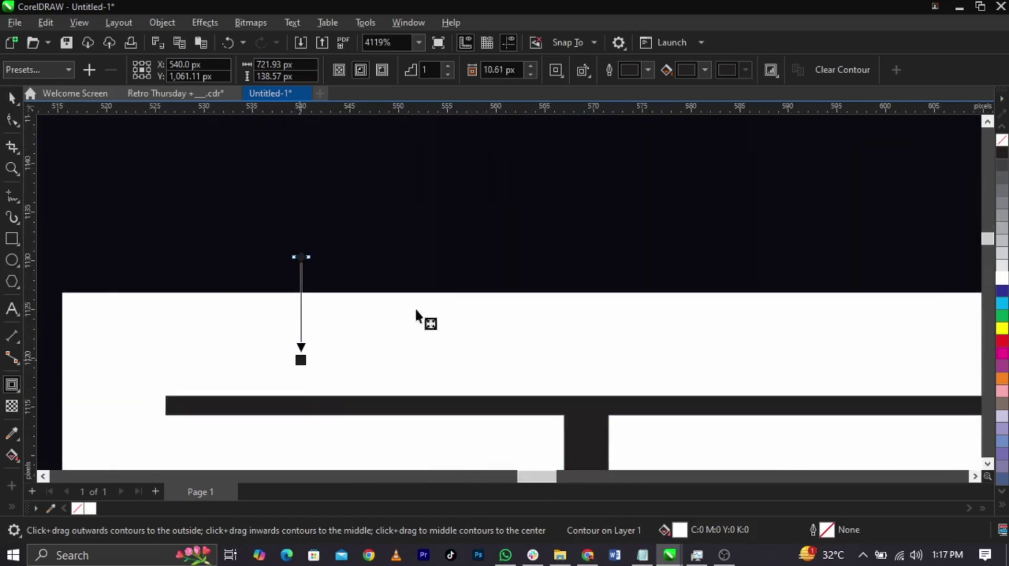
scroll(534, 308, "down", 2)
scroll(535, 307, "down", 4)
key("space")
scroll(541, 288, "up", 1)
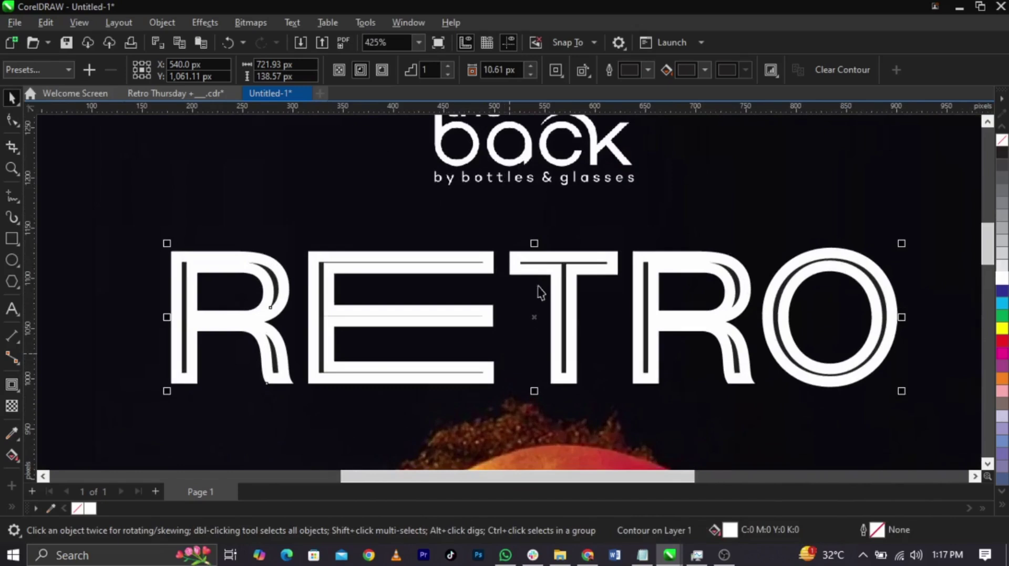
Step: Break the RETRO contour apart and Trim the inner contour lines out of the letters
right_click(546, 258)
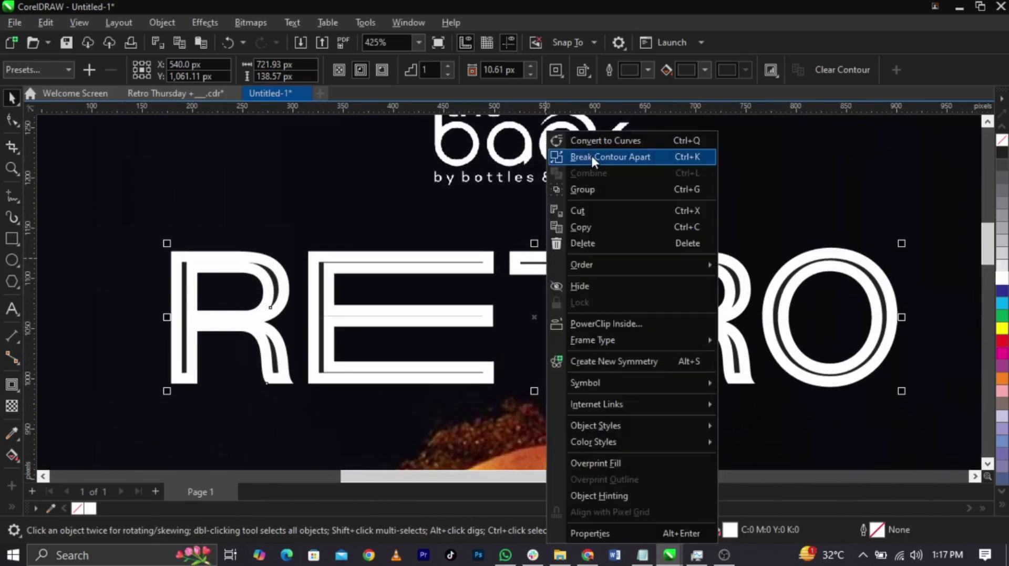
left_click(592, 157)
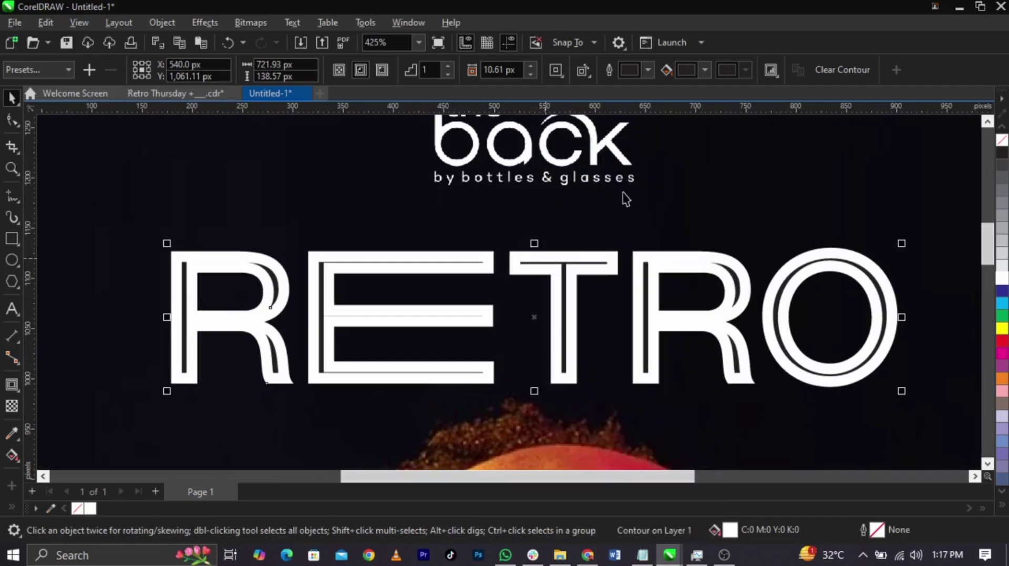
left_click(565, 314)
scroll(565, 310, "up", 2)
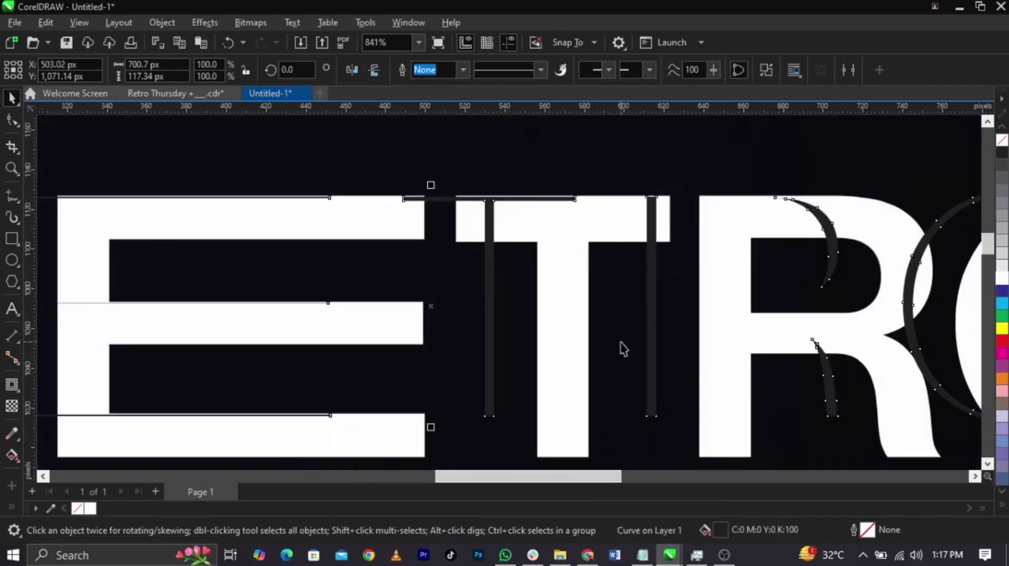
left_click(628, 209, "shift")
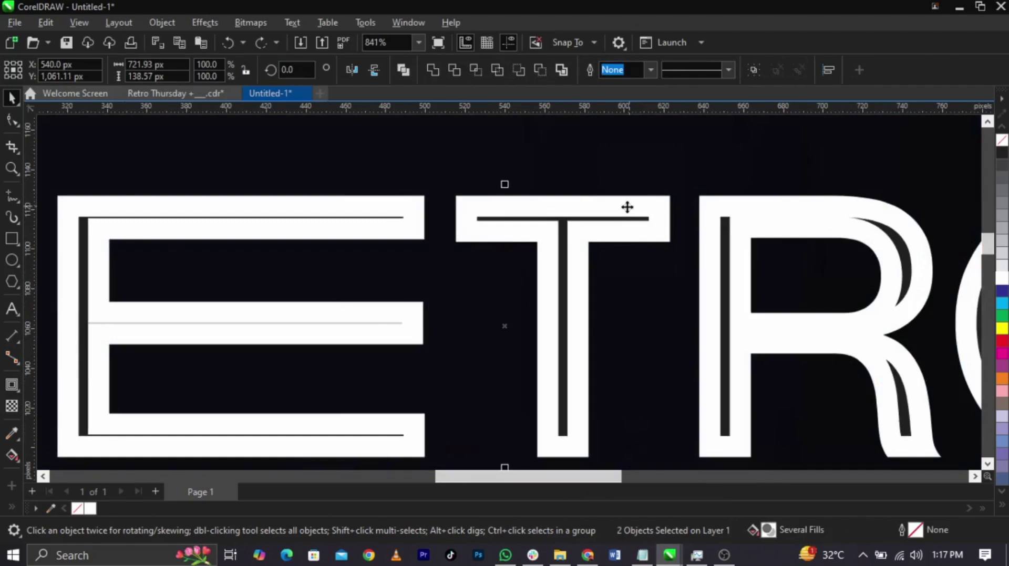
scroll(623, 210, "down", 2)
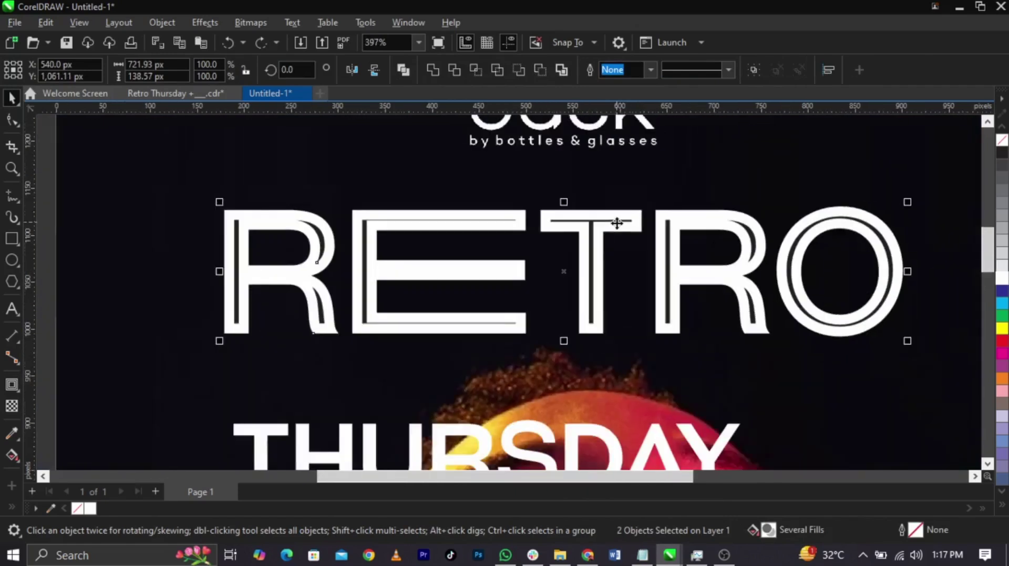
left_click(461, 67)
Step: Nudge the trimmed RETRO outline slightly upward
left_click(184, 252)
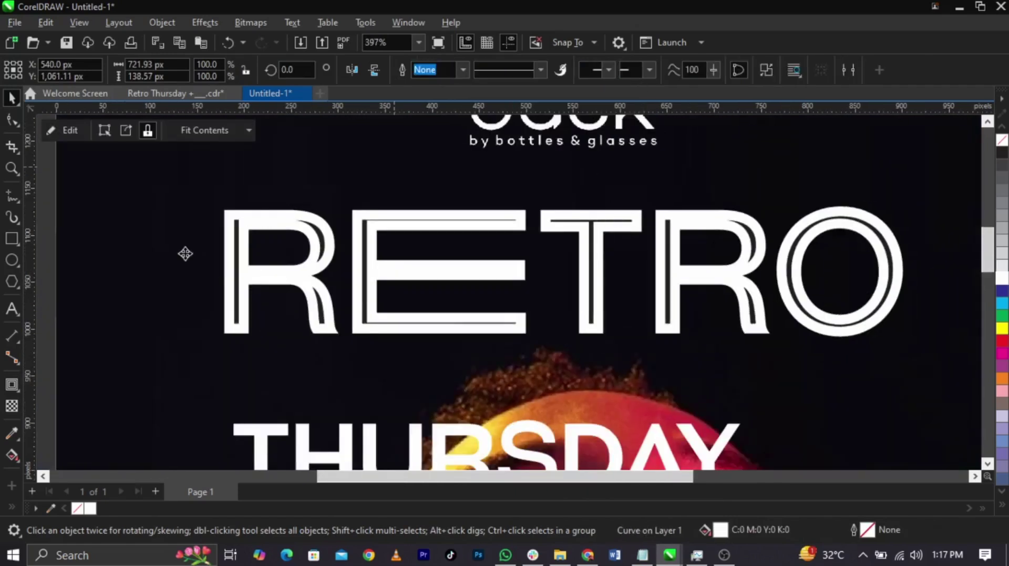
left_click(236, 271)
left_click(237, 272)
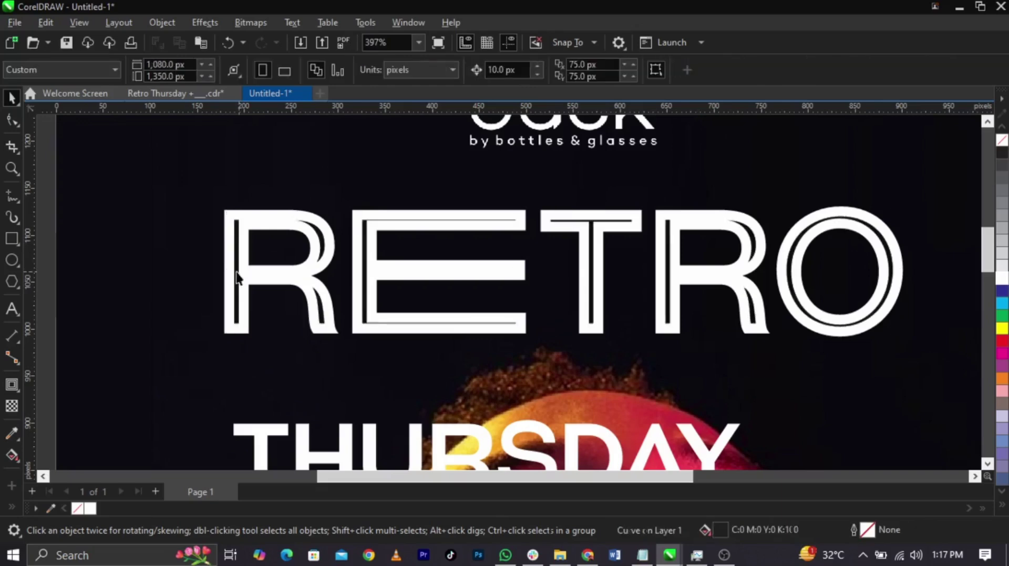
scroll(529, 265, "down", 1)
scroll(571, 250, "up", 1)
left_click_drag(571, 250, 573, 221)
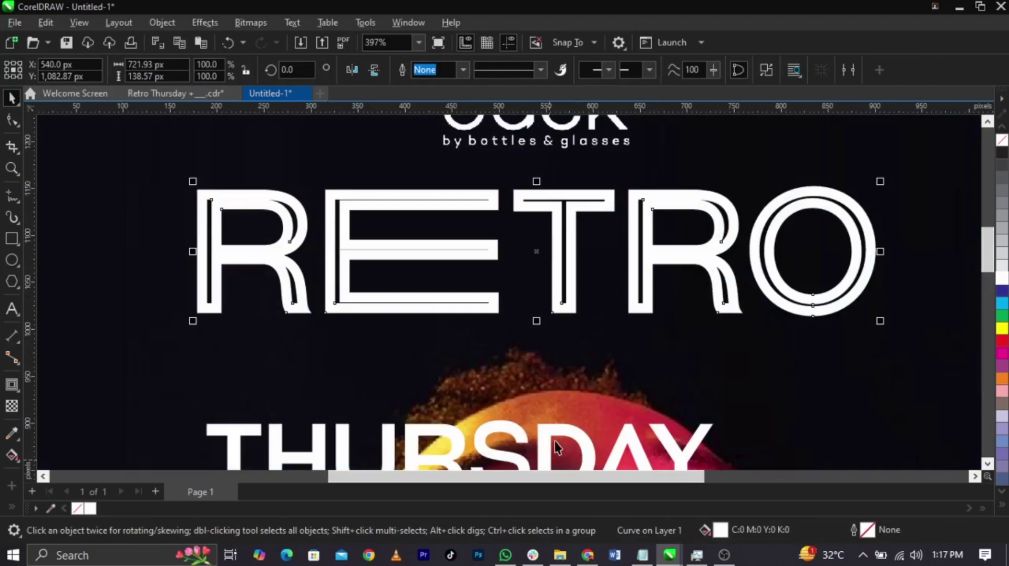
Step: Shrink THURSDAY into place under RETRO and scale both words down together
left_click_drag(554, 441, 574, 354)
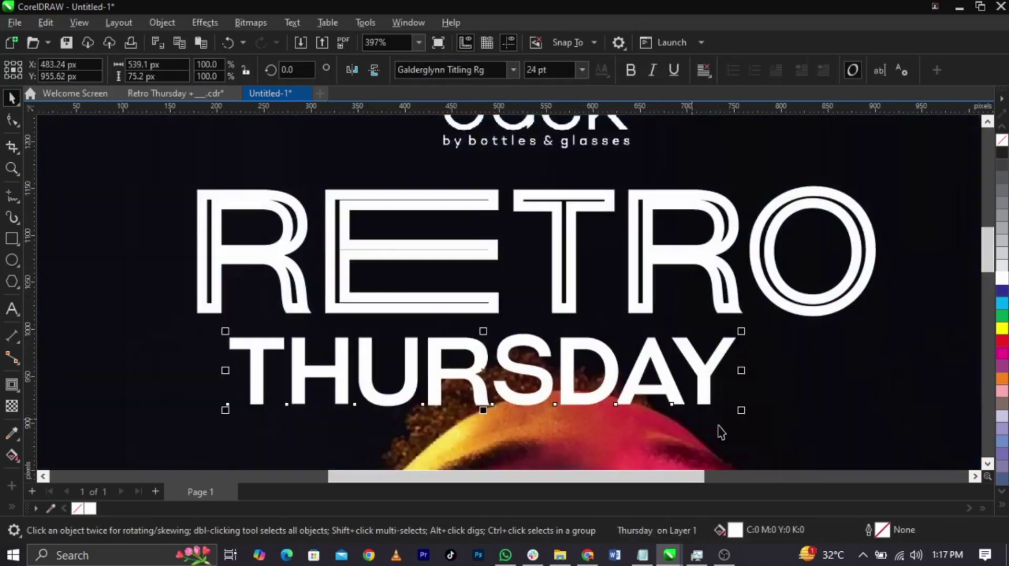
left_click_drag(745, 415, 721, 305)
left_click(720, 305, "shift")
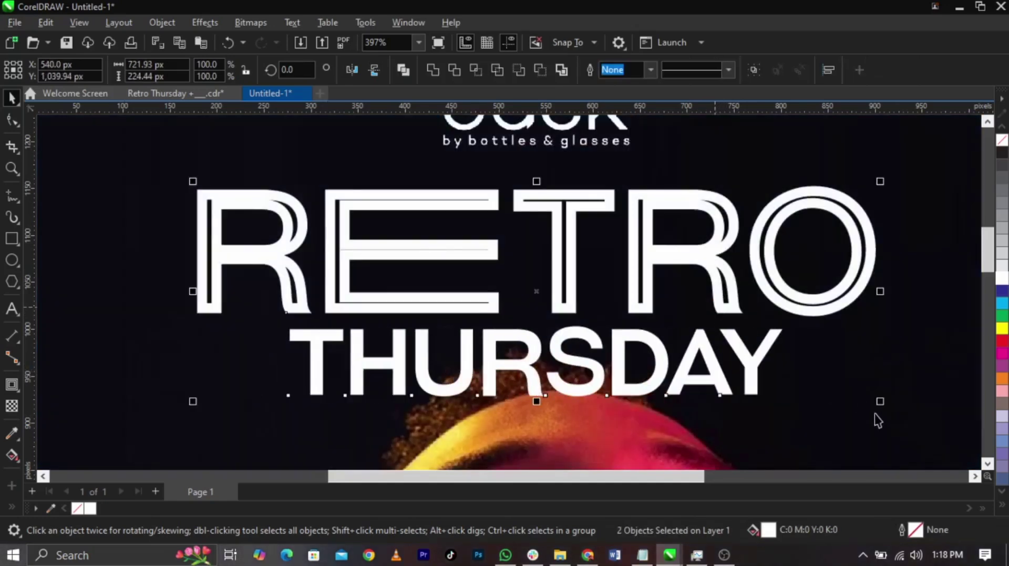
left_click_drag(878, 419, 844, 399)
scroll(725, 375, "down", 2)
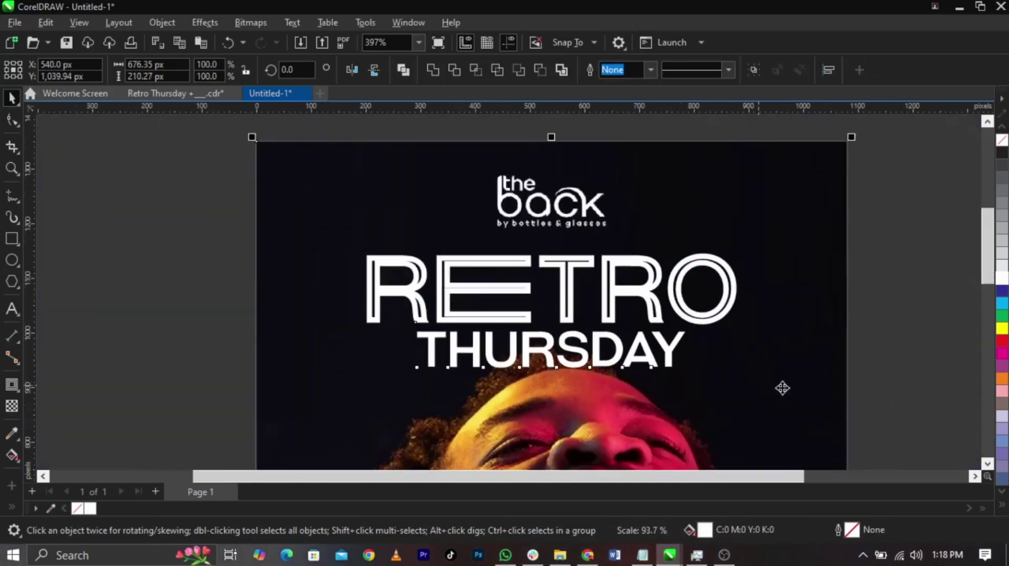
scroll(652, 380, "down", 2)
key("Escape")
Step: Enlarge the RETRO THURSDAY headline and nudge it slightly lower
double_click(651, 380)
left_click(613, 299)
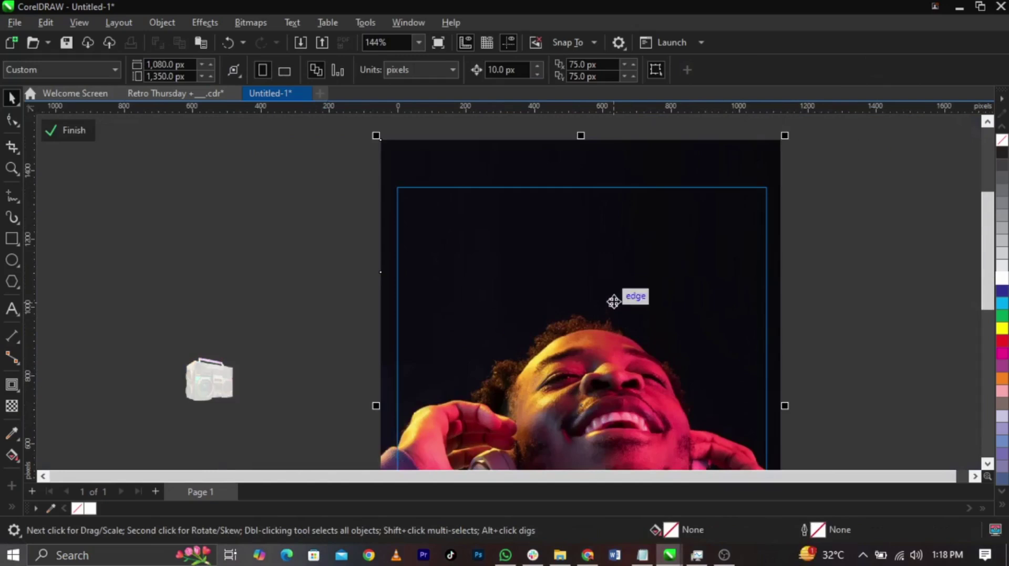
left_click(838, 352, "ctrl")
scroll(723, 282, "up", 2)
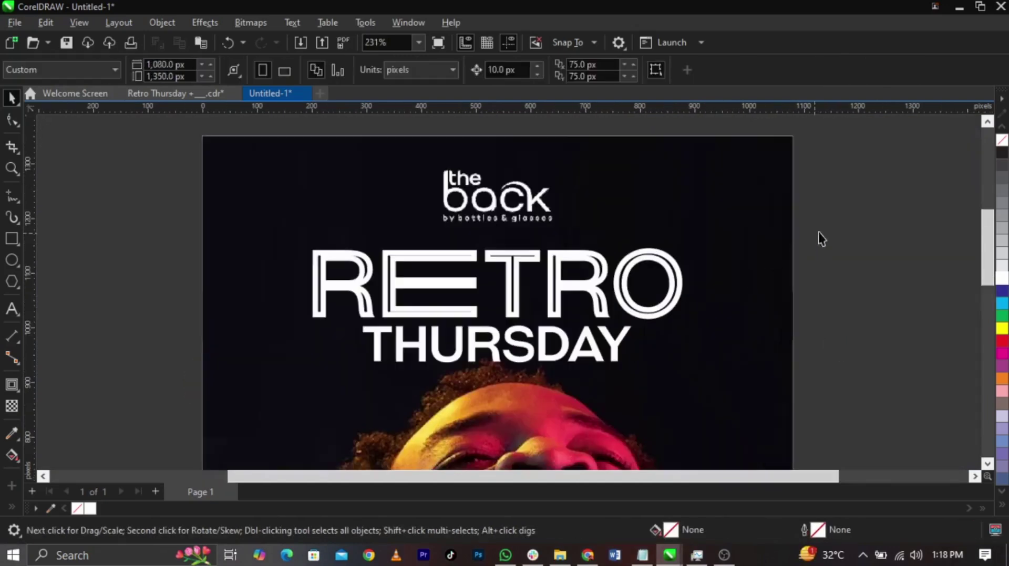
left_click_drag(795, 227, 249, 418)
left_click_drag(677, 370, 703, 380)
scroll(591, 283, "up", 2)
left_click_drag(591, 282, 590, 285)
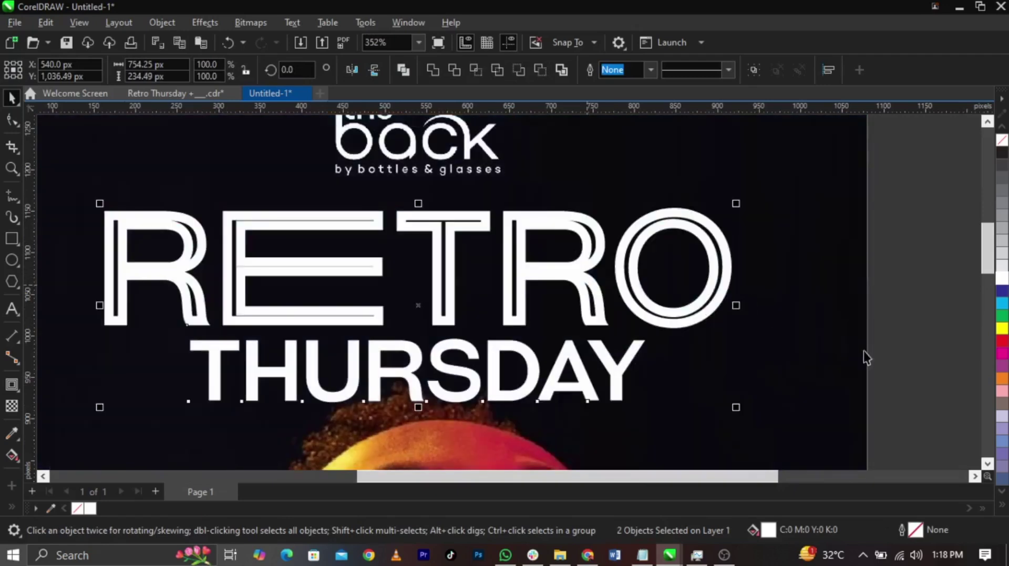
left_click(909, 365)
Step: Add an inner Contour effect to the THURSDAY text
left_click(621, 375)
scroll(363, 420, "up", 2)
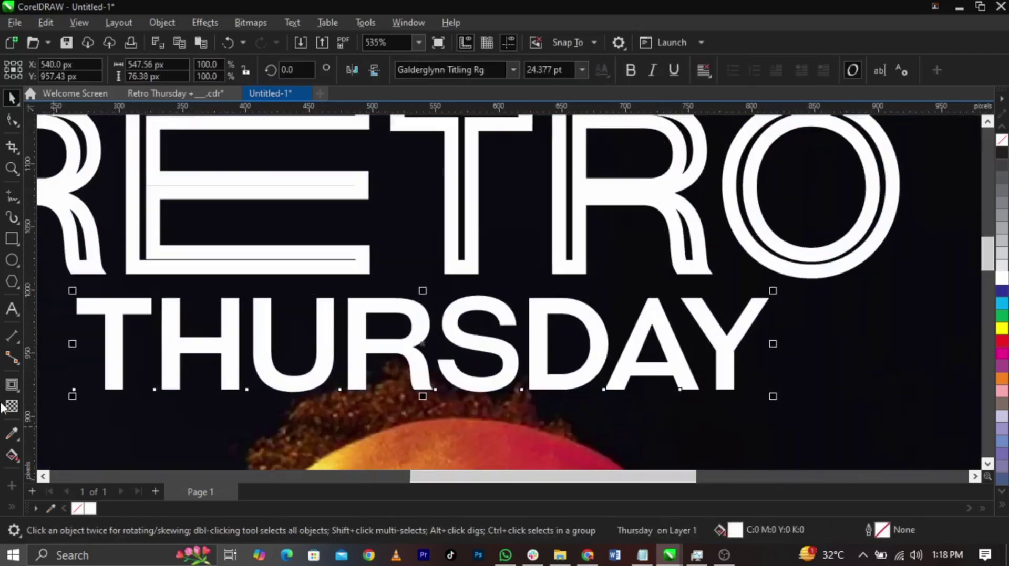
left_click(12, 386)
scroll(467, 345, "up", 3)
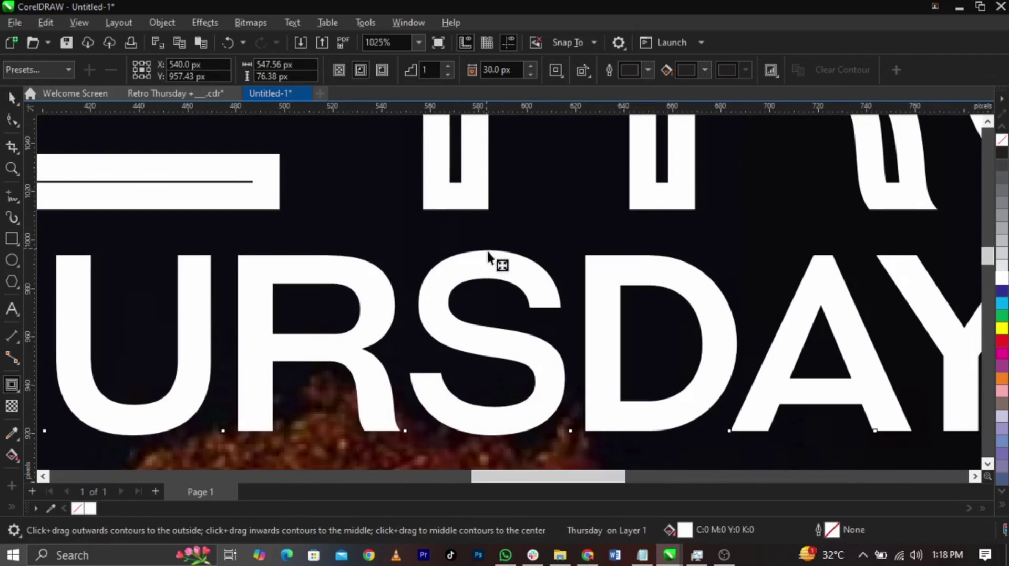
left_click_drag(487, 252, 500, 270)
key("space")
Step: Break the THURSDAY contour apart and Trim the contour lines out of the text
right_click(501, 259)
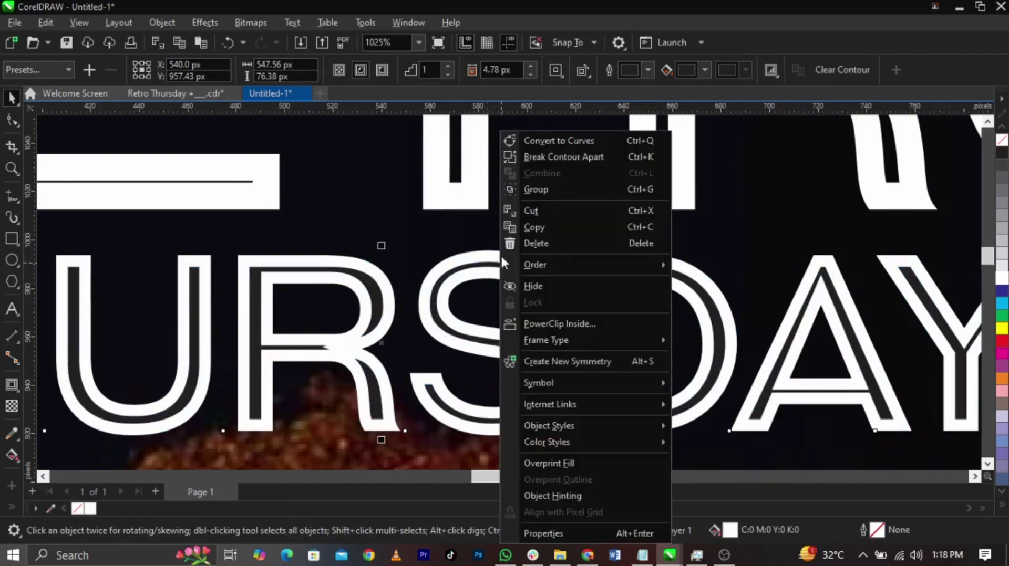
left_click(551, 157)
left_click(543, 284)
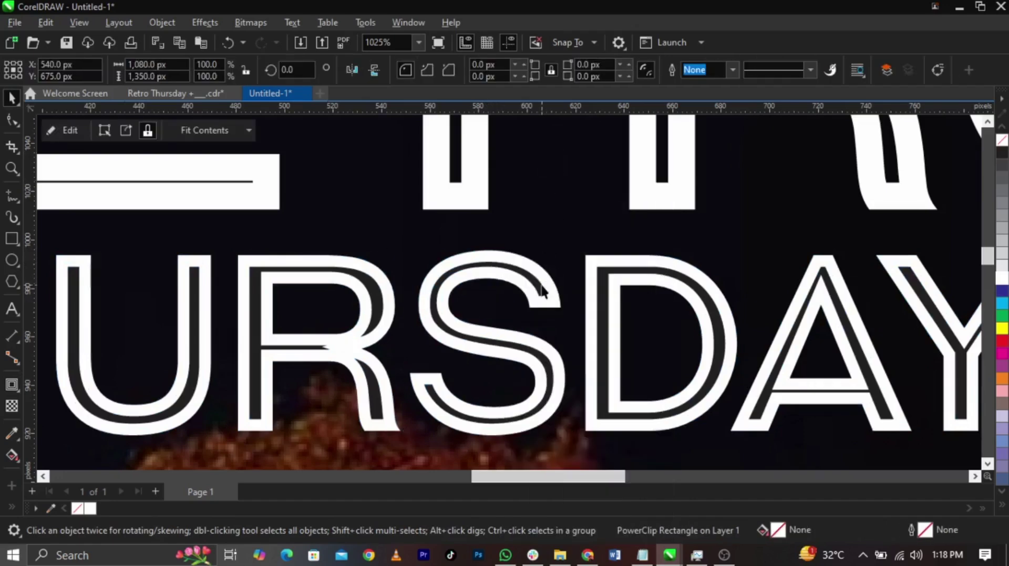
left_click(543, 287)
scroll(543, 287, "down", 3)
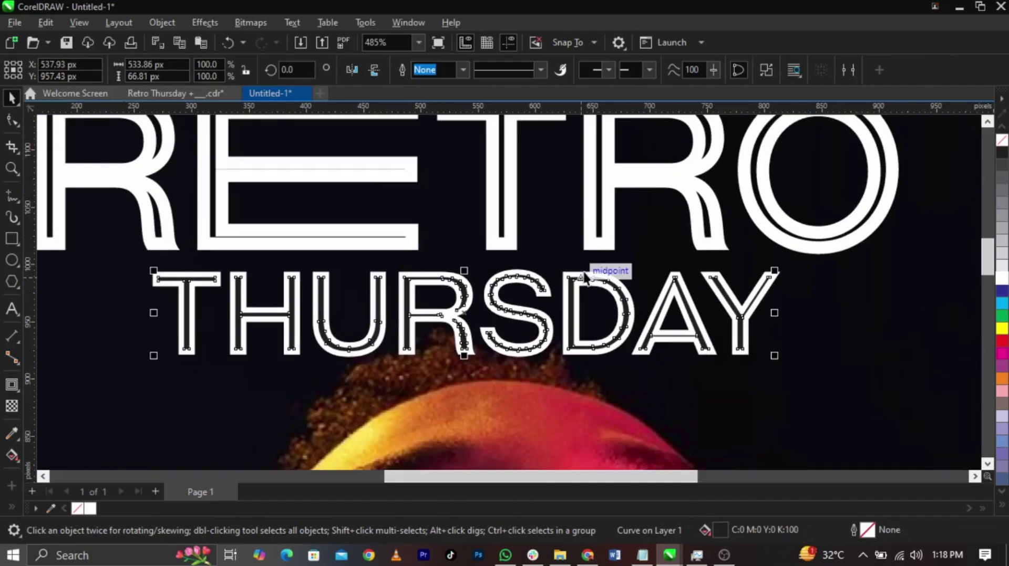
scroll(584, 277, "up", 3)
left_click(560, 277, "shift")
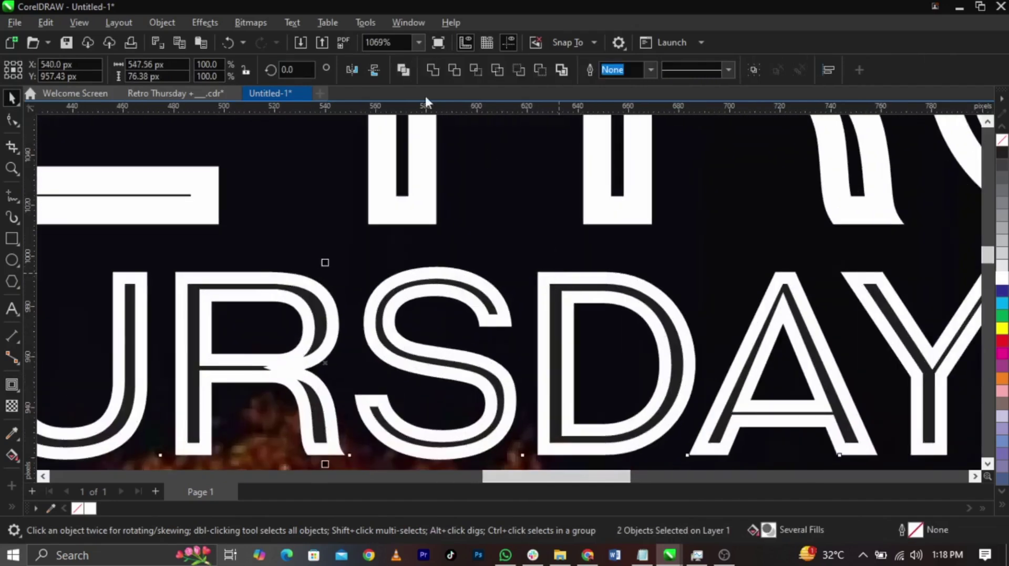
left_click(453, 67)
key("Escape")
Step: Select both headline lines and check the position of the RETRO THURSDAY headline
scroll(525, 278, "down", 6)
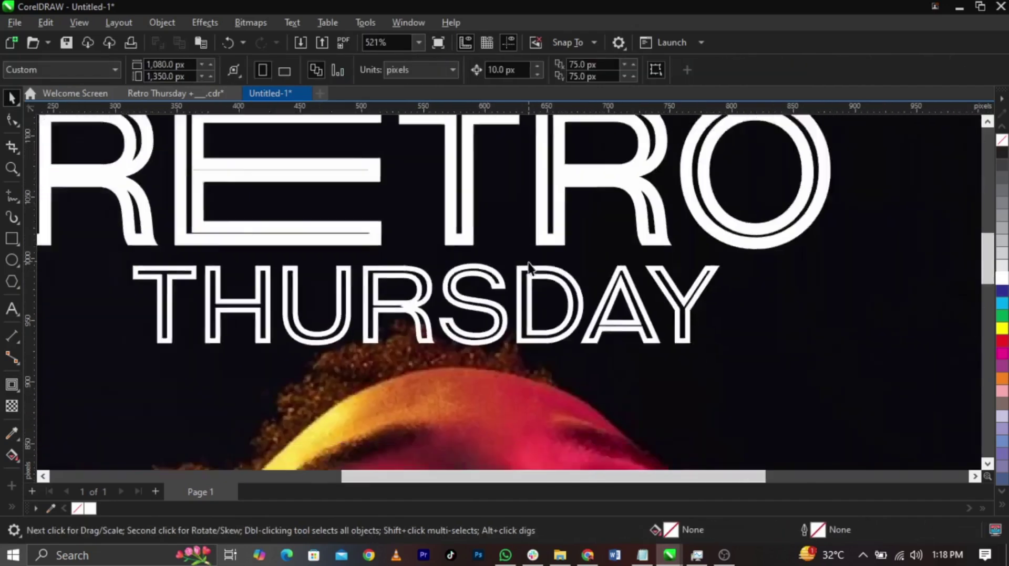
left_click_drag(809, 156, 95, 391)
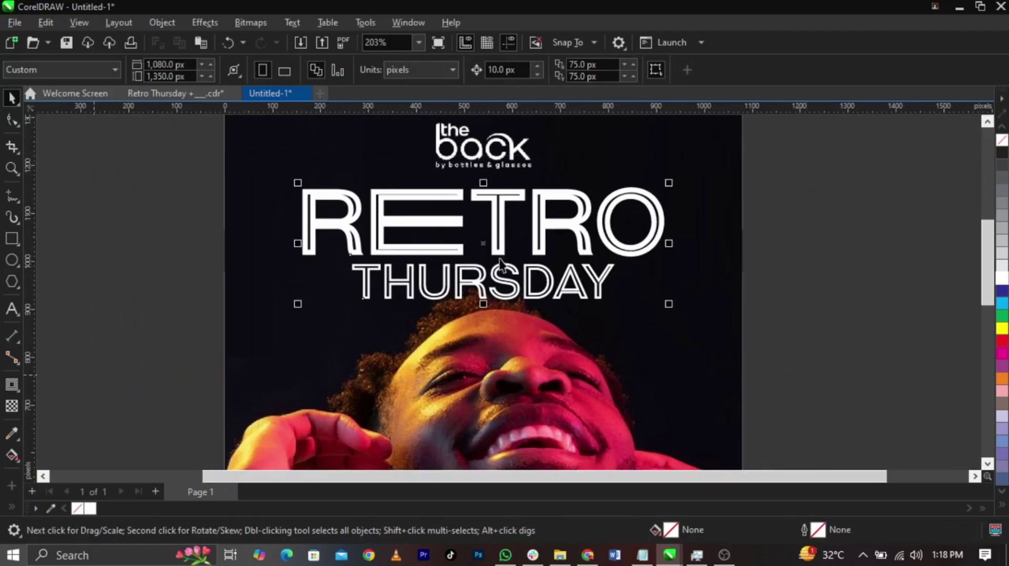
scroll(505, 260, "up", 1)
left_click_drag(647, 241, 776, 290)
key("Escape")
scroll(543, 259, "up", 5)
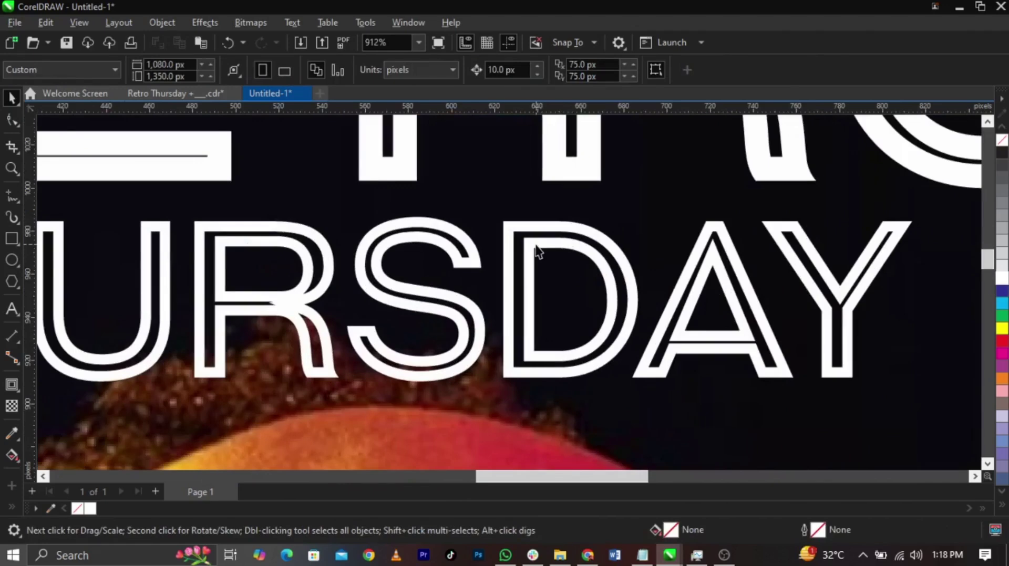
left_click(536, 251)
scroll(536, 242, "down", 5)
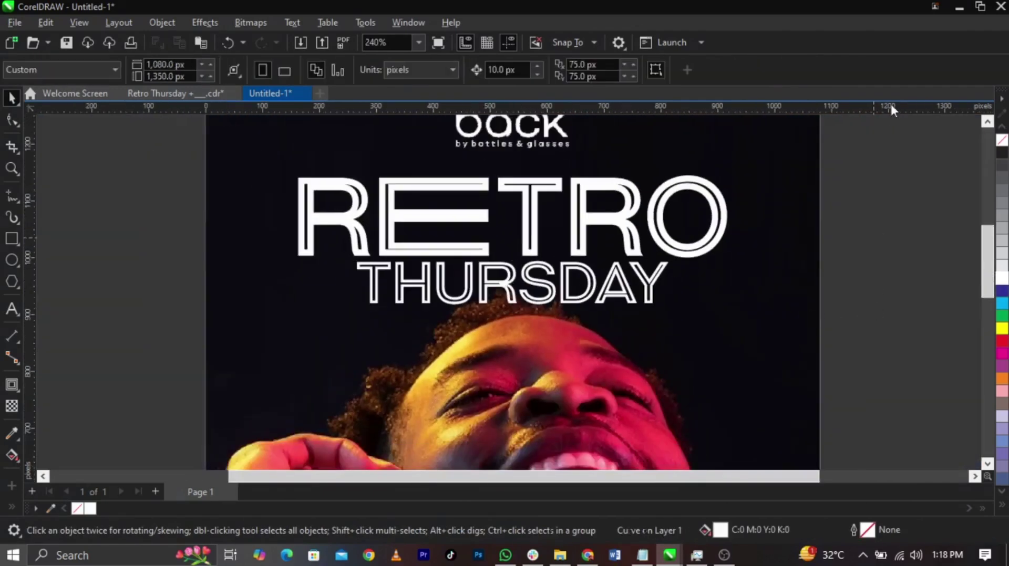
left_click_drag(894, 148, 158, 326)
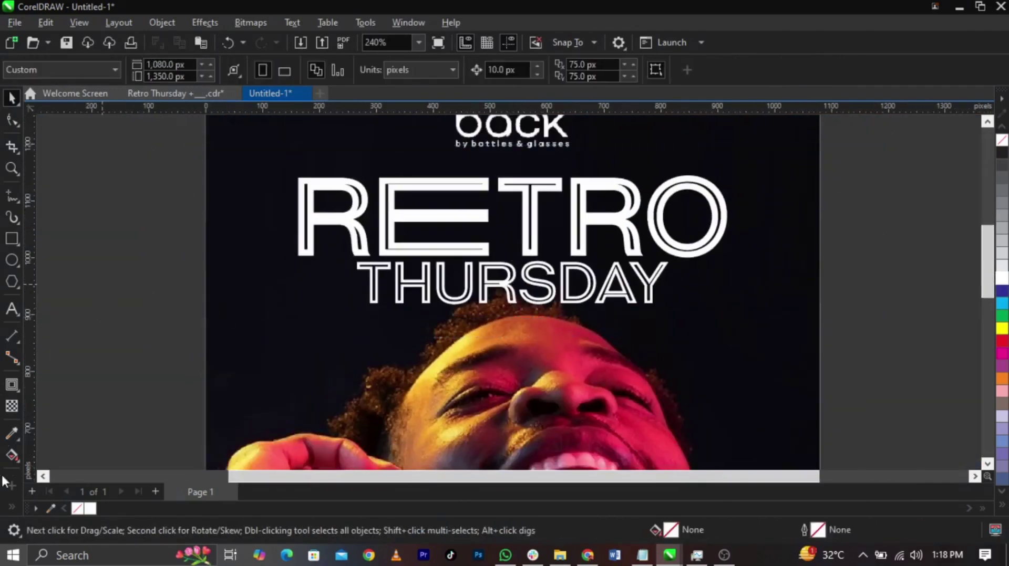
Step: Sample yellow from the photo's hair with the Color Eyedropper and apply it to RETRO and THURSDAY
left_click(12, 434)
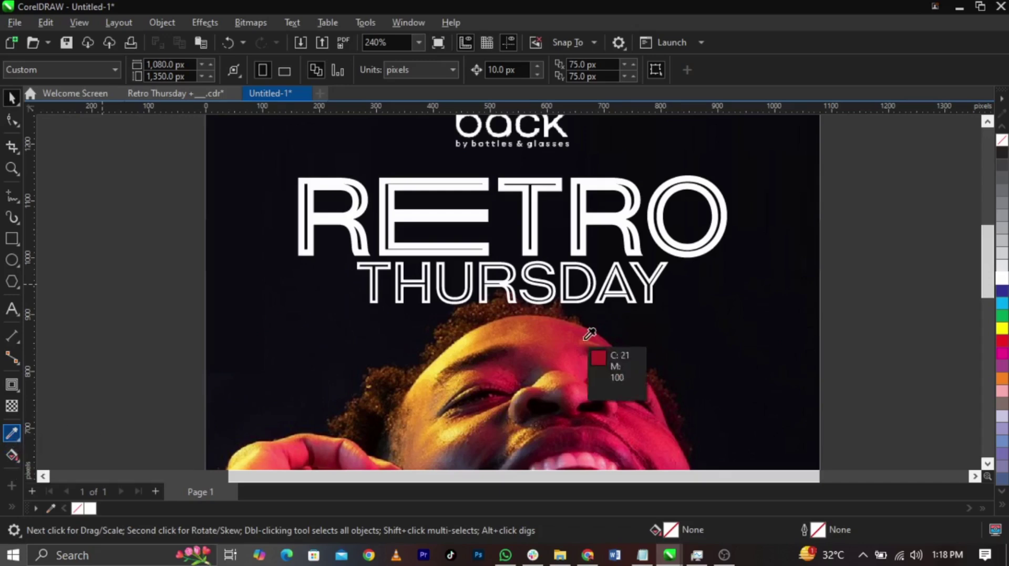
left_click(450, 331)
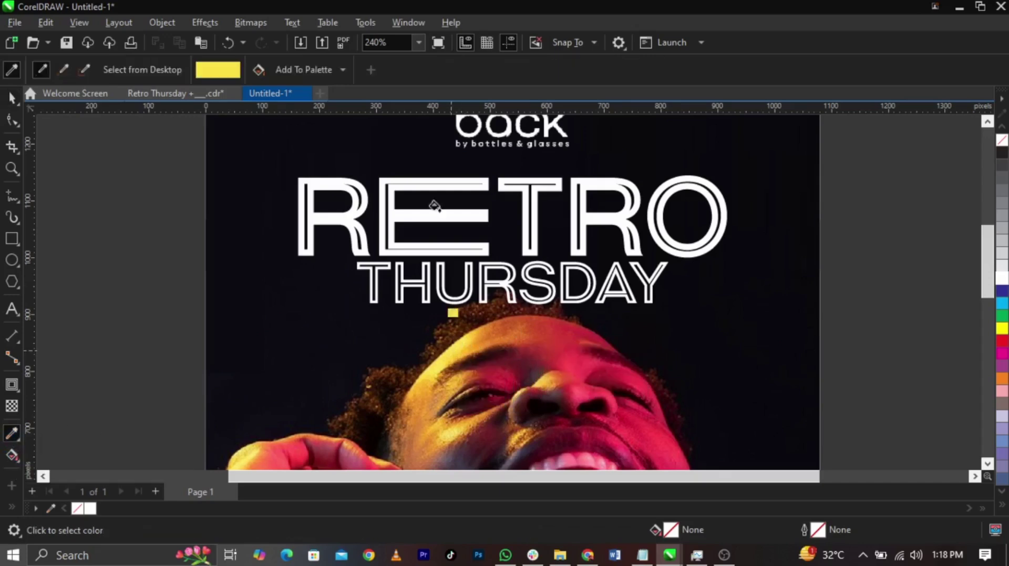
scroll(434, 205, "up", 3)
left_click(442, 200)
scroll(442, 200, "down", 3)
scroll(513, 353, "up", 3)
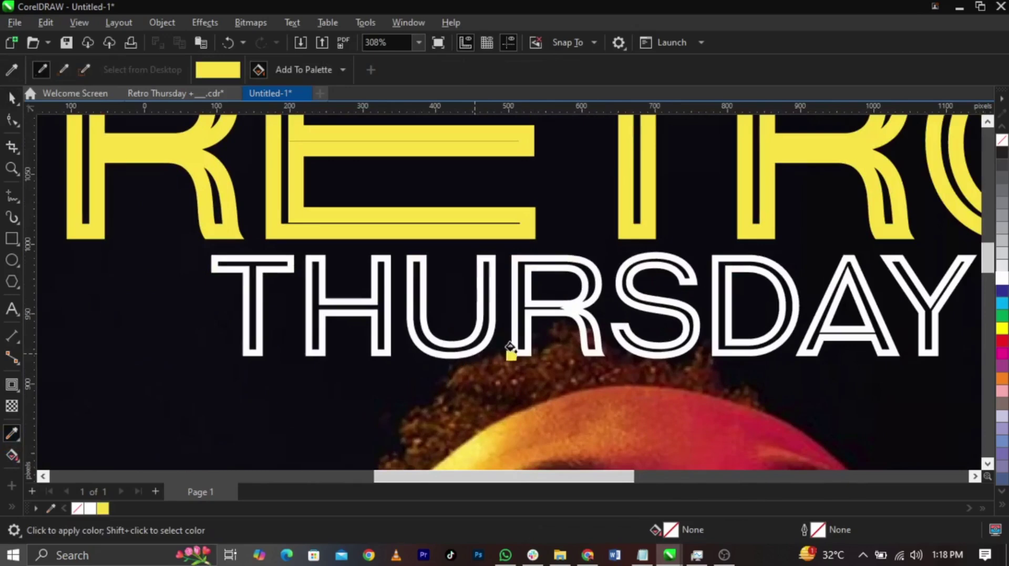
left_click(518, 348)
scroll(518, 348, "down", 3)
scroll(442, 302, "down", 3)
key("space")
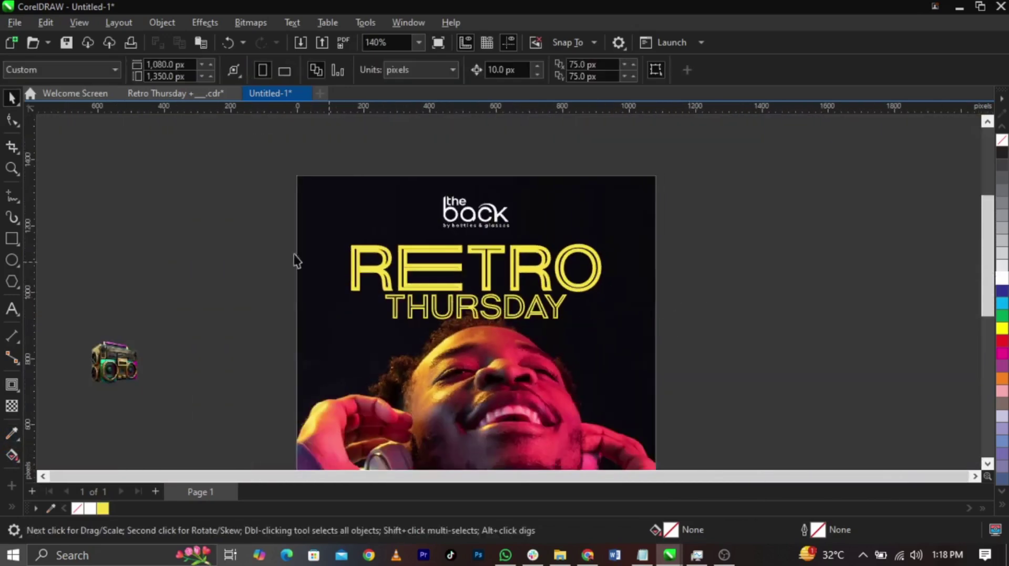
key("z")
left_click_drag(240, 206, 677, 398)
key("space")
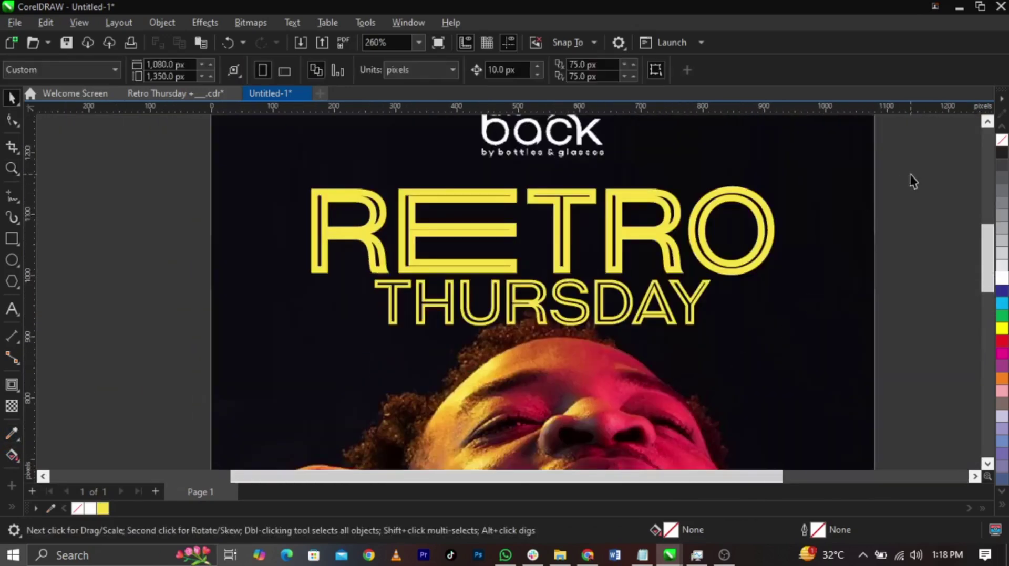
Step: Search 'music icon' in a new Chrome tab and copy the black music-notes image
left_click(589, 557)
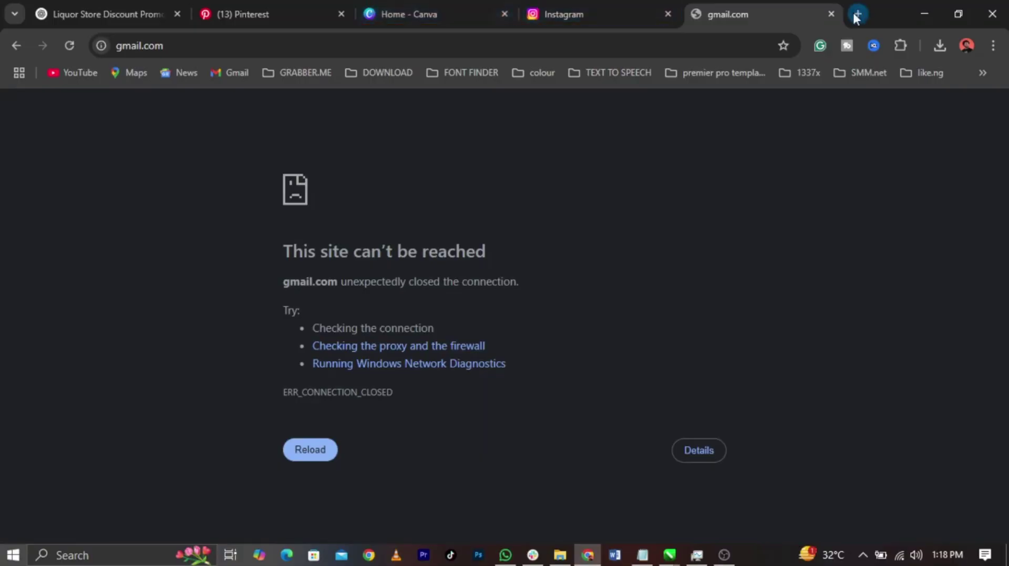
left_click(858, 14)
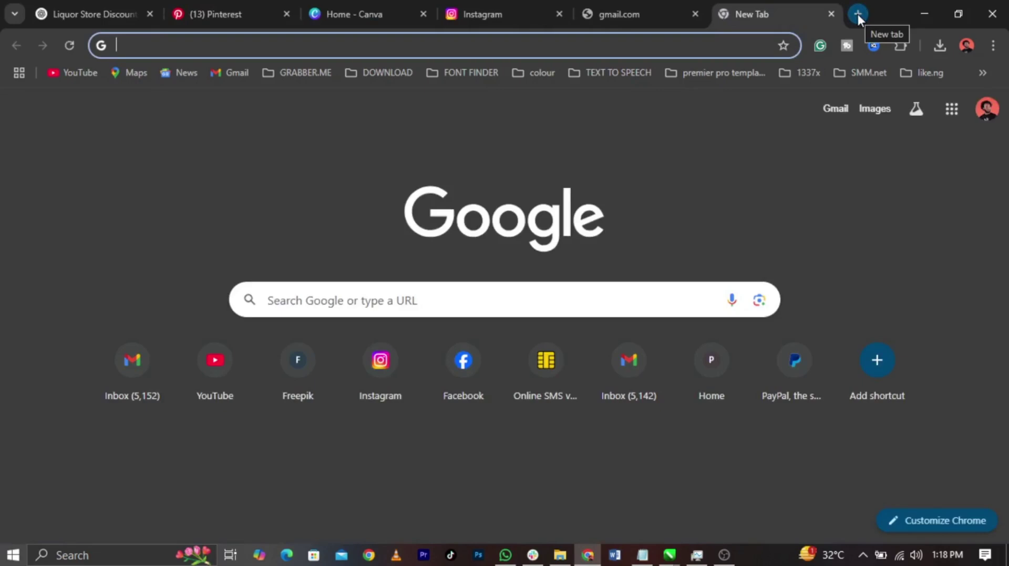
type("music icon")
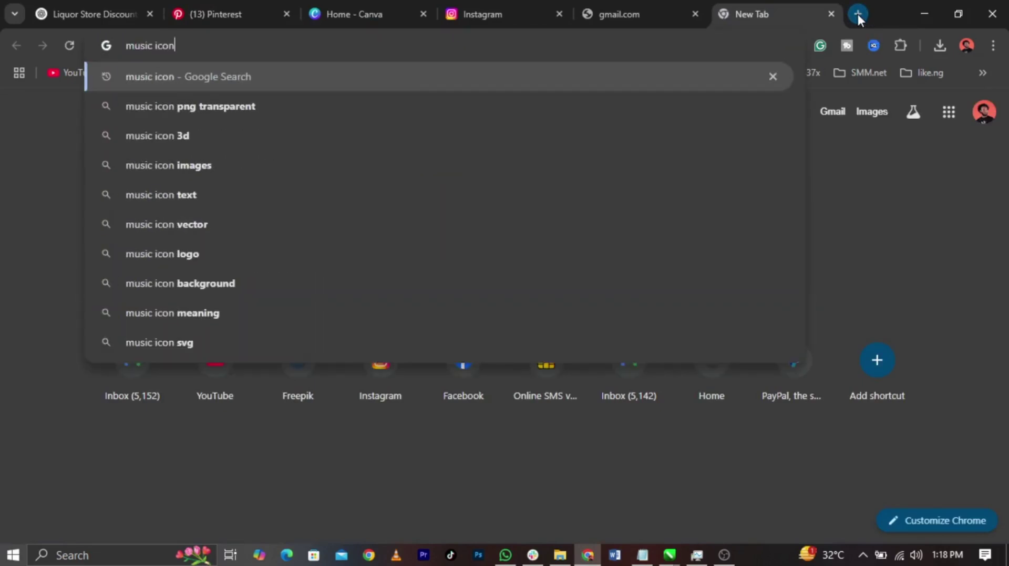
key("Return")
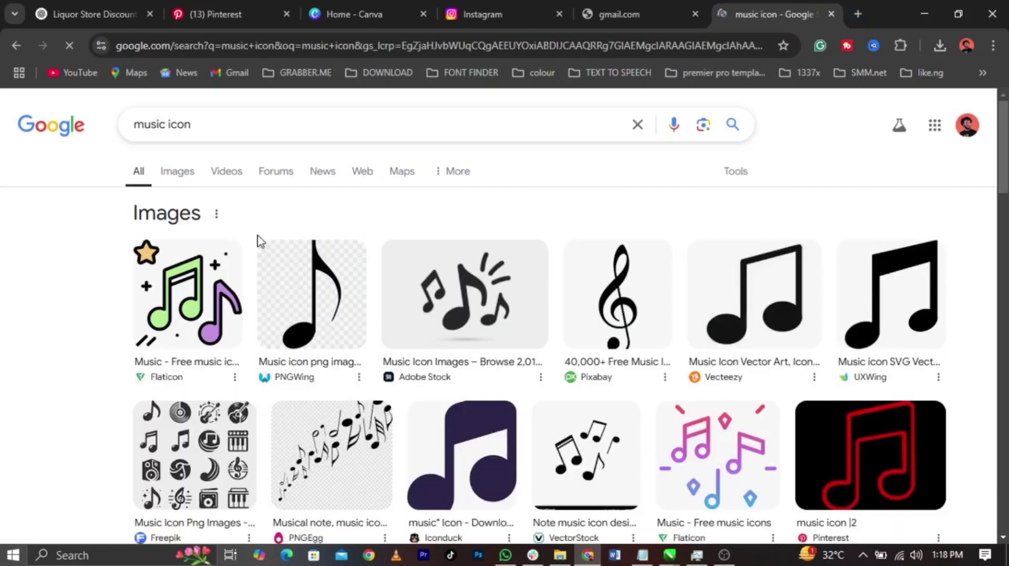
right_click(440, 298)
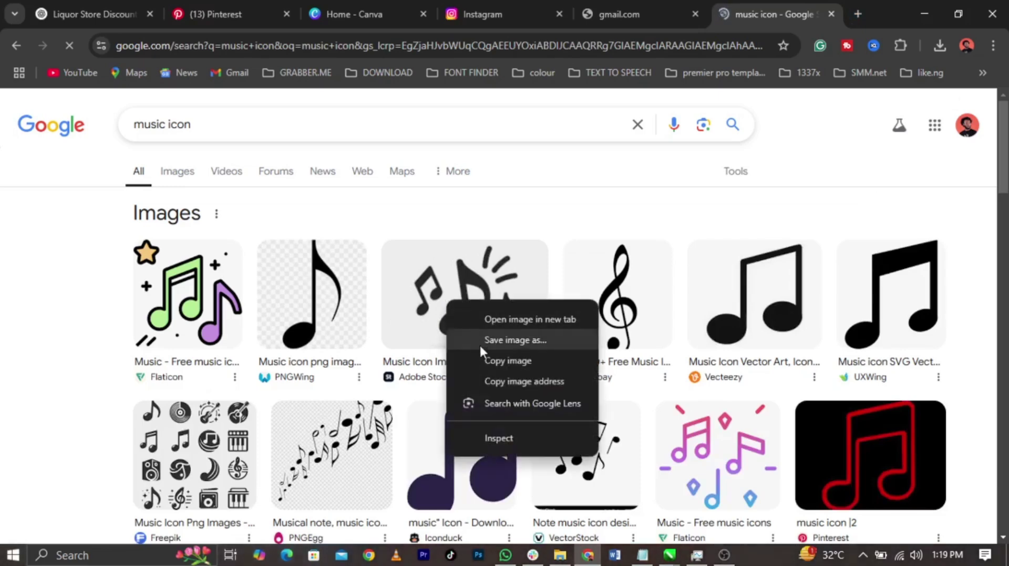
left_click(515, 355)
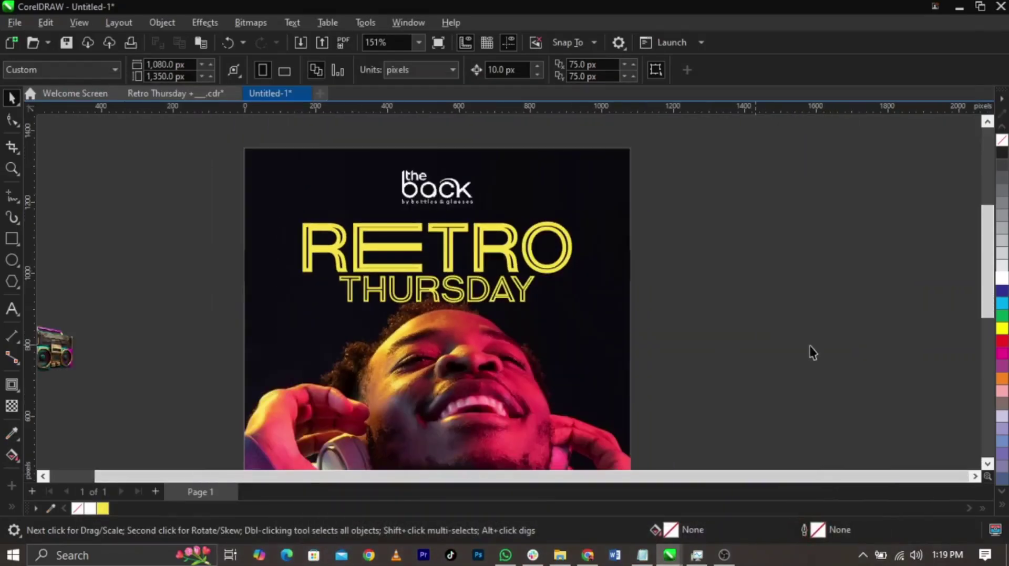
Step: Paste the music-notes image to the right of the page and scale it to about 80%
key("ctrl+v")
left_click_drag(519, 386, 894, 288)
left_click_drag(644, 199, 678, 215)
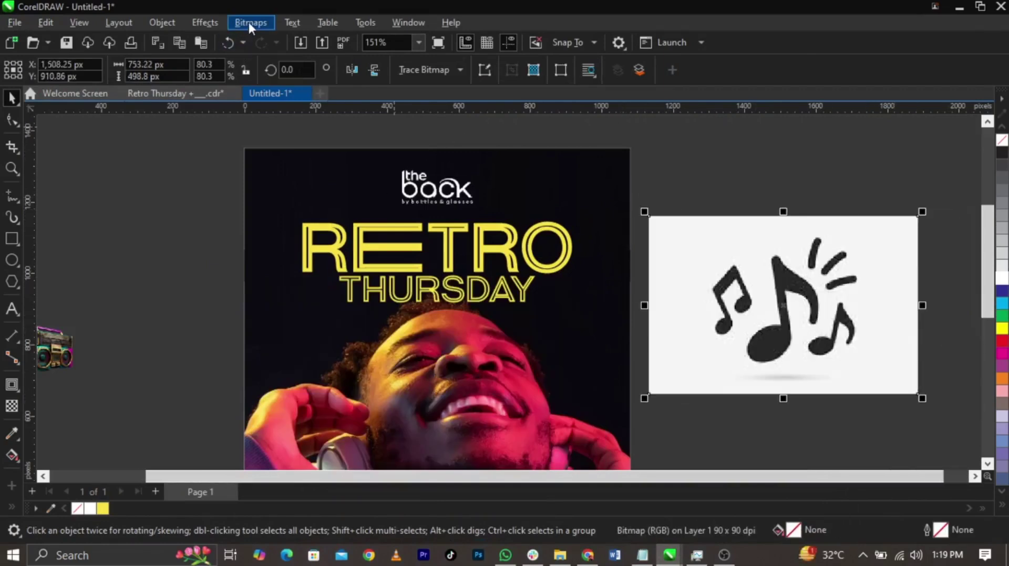
Step: Convert the image to an RGB bitmap at 300 dpi
left_click(250, 23)
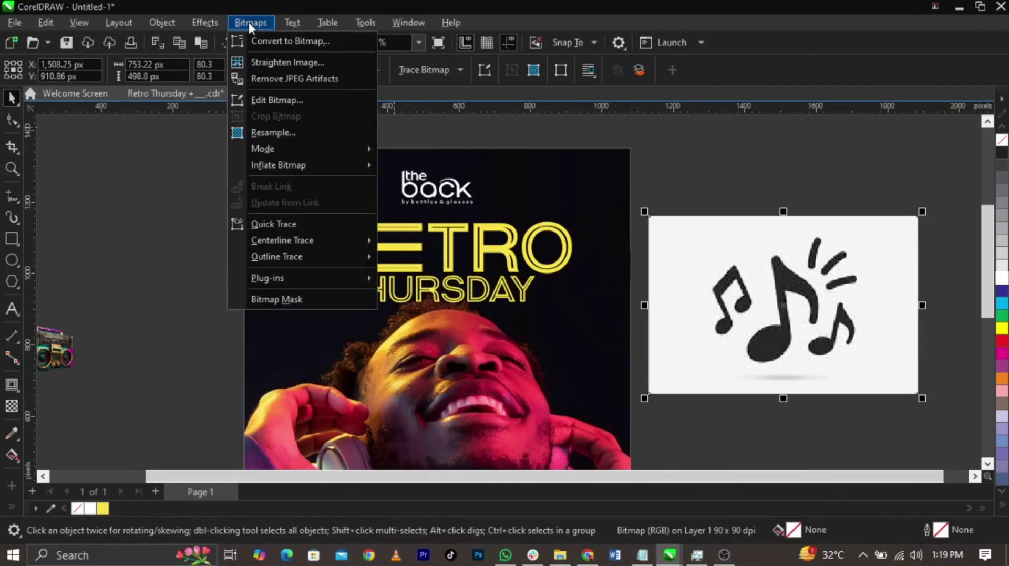
left_click(272, 41)
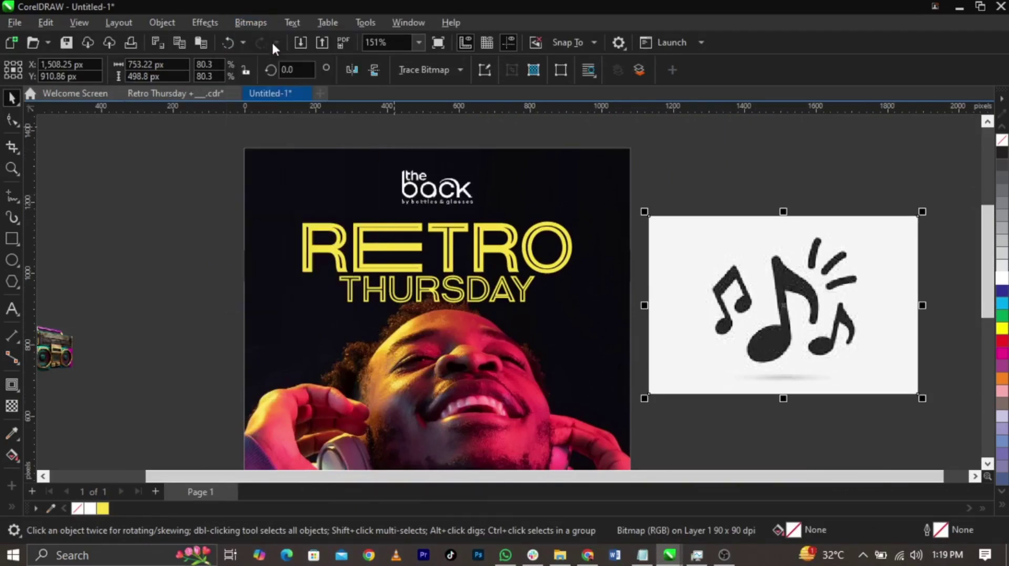
left_click(503, 231)
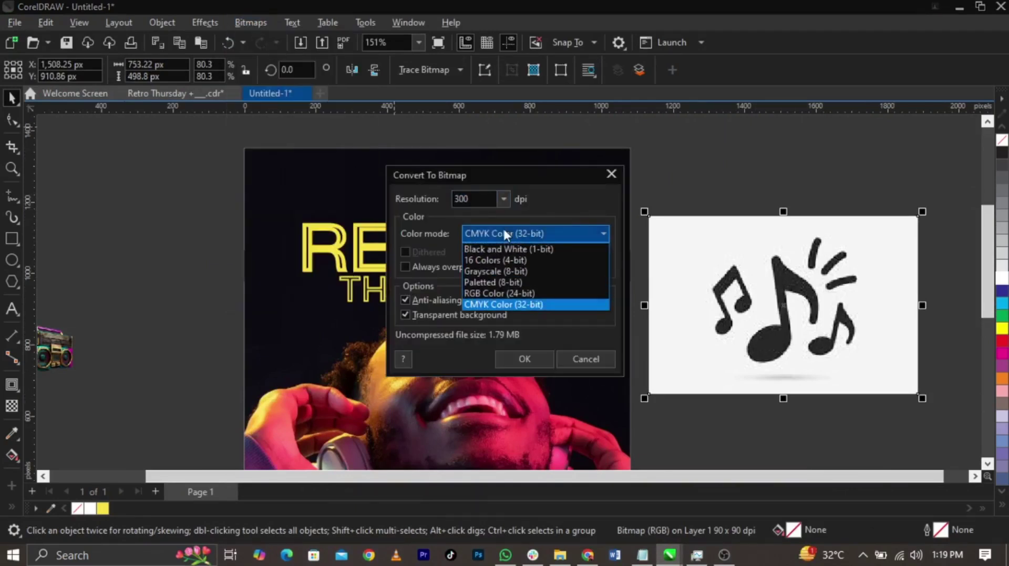
left_click(502, 295)
left_click(516, 355)
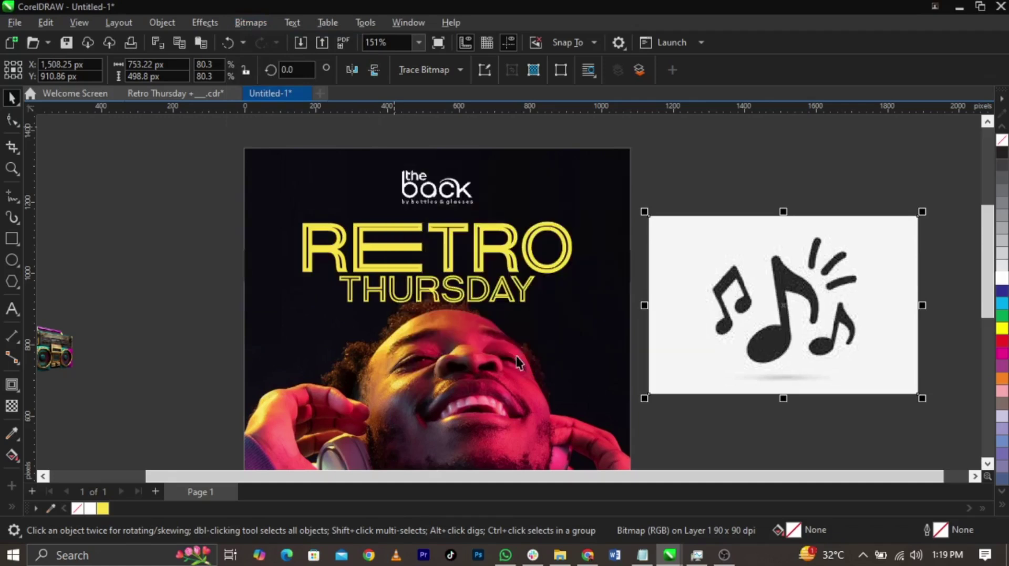
Step: Change the bitmap mode to Black and White (1-bit) using Line Art
left_click(261, 24)
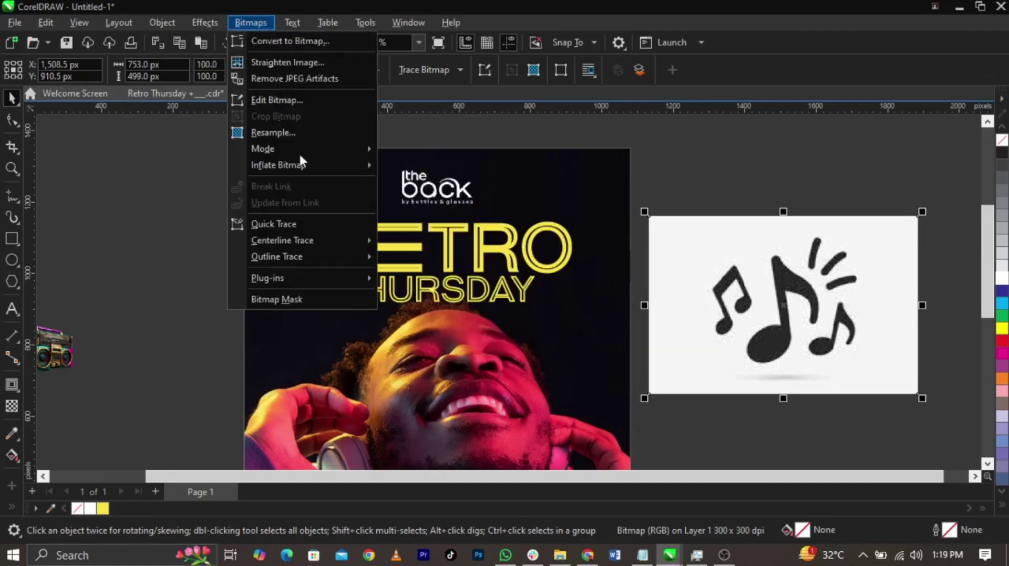
mouse_move(300, 154)
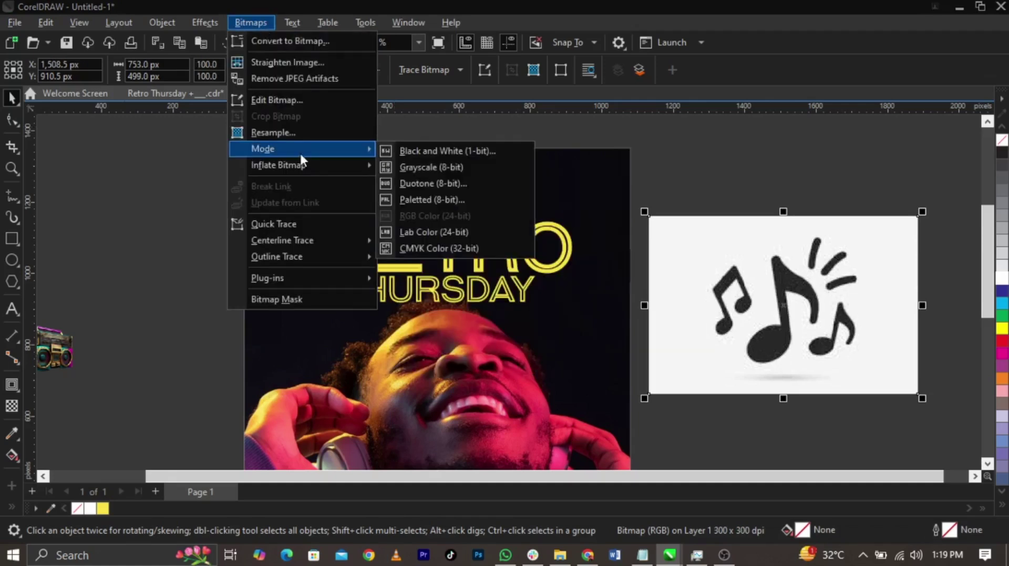
left_click(397, 151)
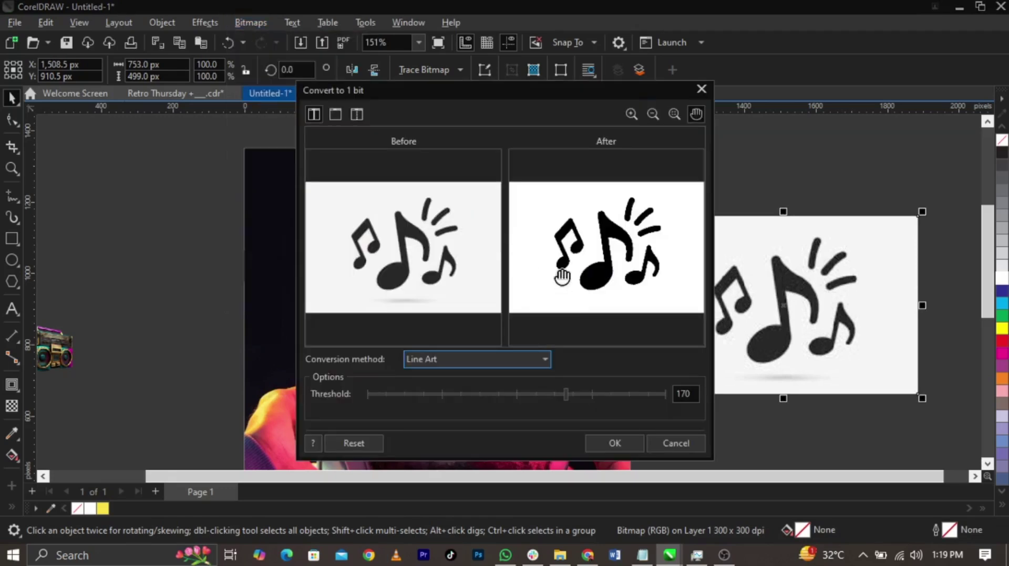
left_click_drag(514, 94, 389, 126)
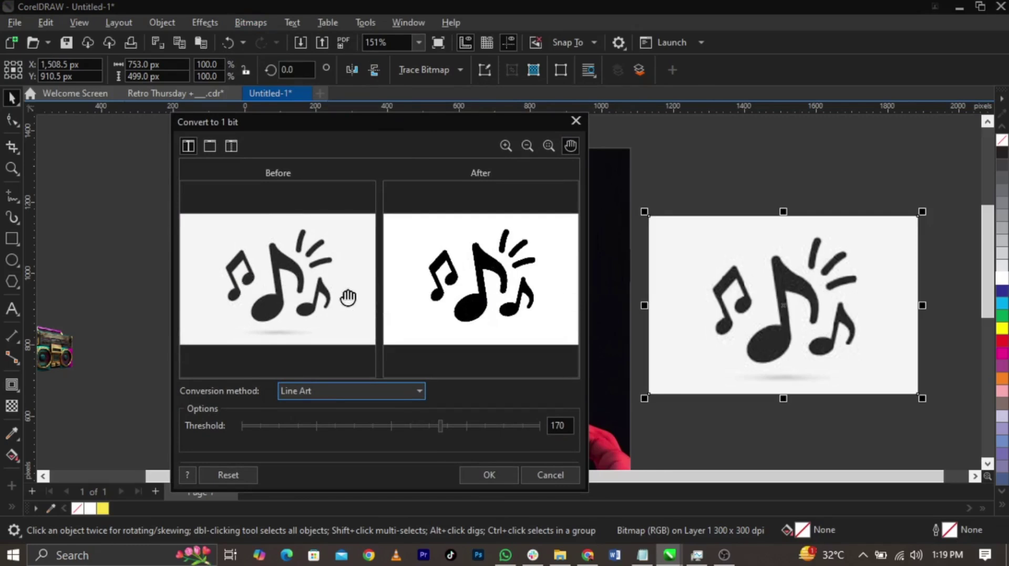
left_click(479, 475)
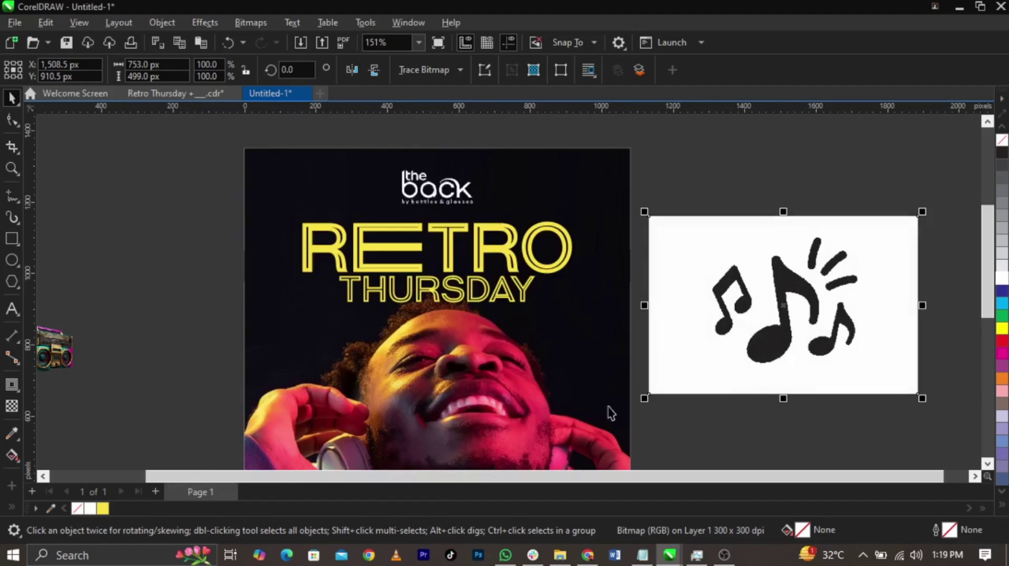
Step: Trace the music-notes bitmap with Outline Trace > Line Art and accept the vector result
left_click(410, 68)
mouse_move(444, 124)
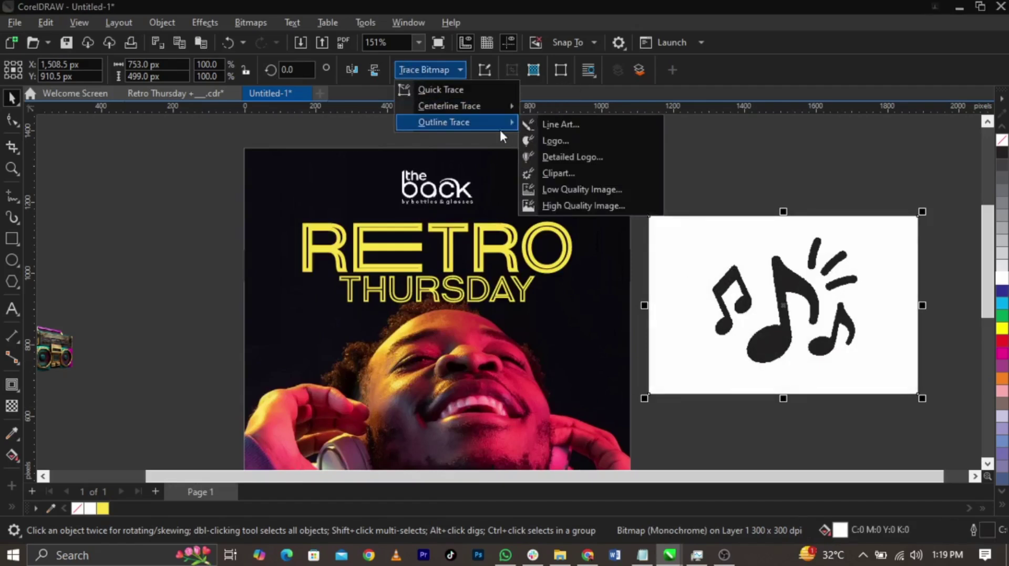
left_click(546, 124)
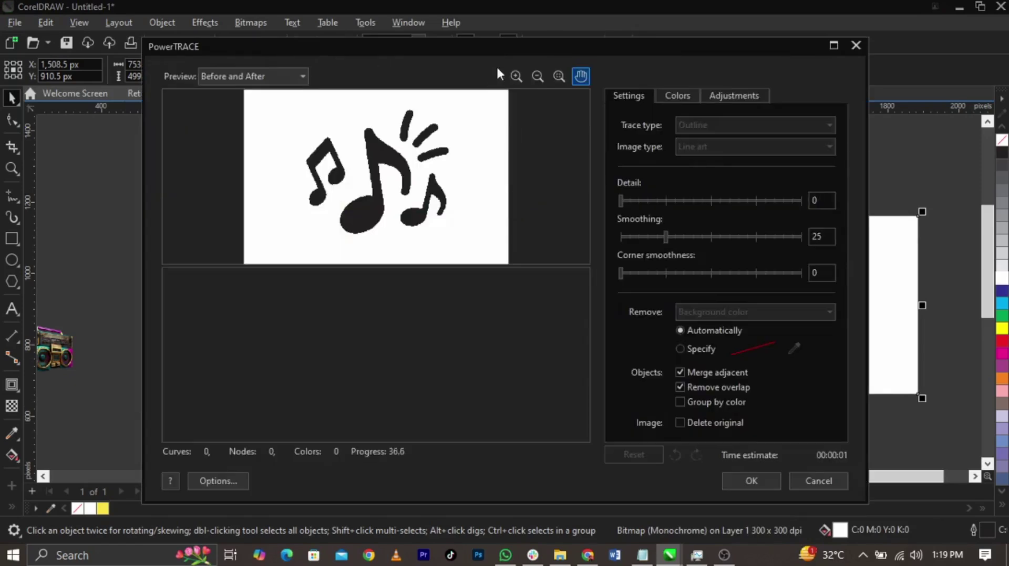
left_click_drag(518, 46, 463, 44)
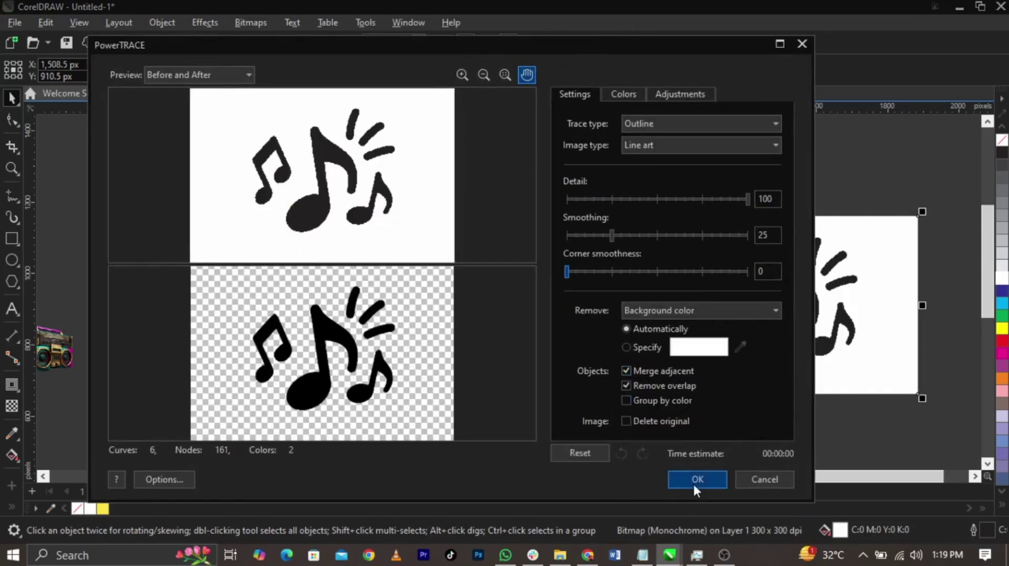
left_click(697, 480)
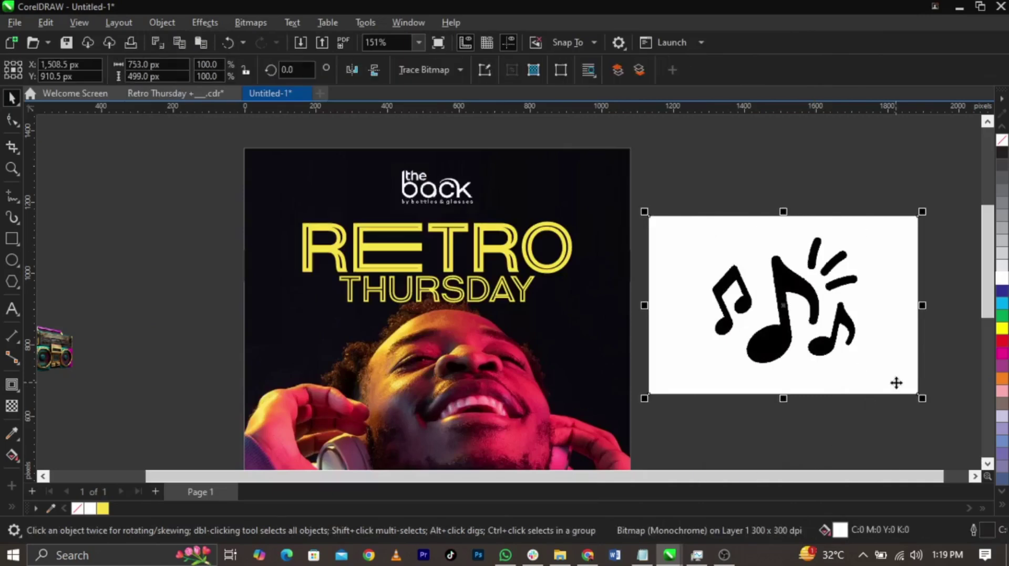
Step: Delete the original bitmap and shrink the traced notes group to 7.6% beside RETRO's O
key("Delete")
left_click(860, 368)
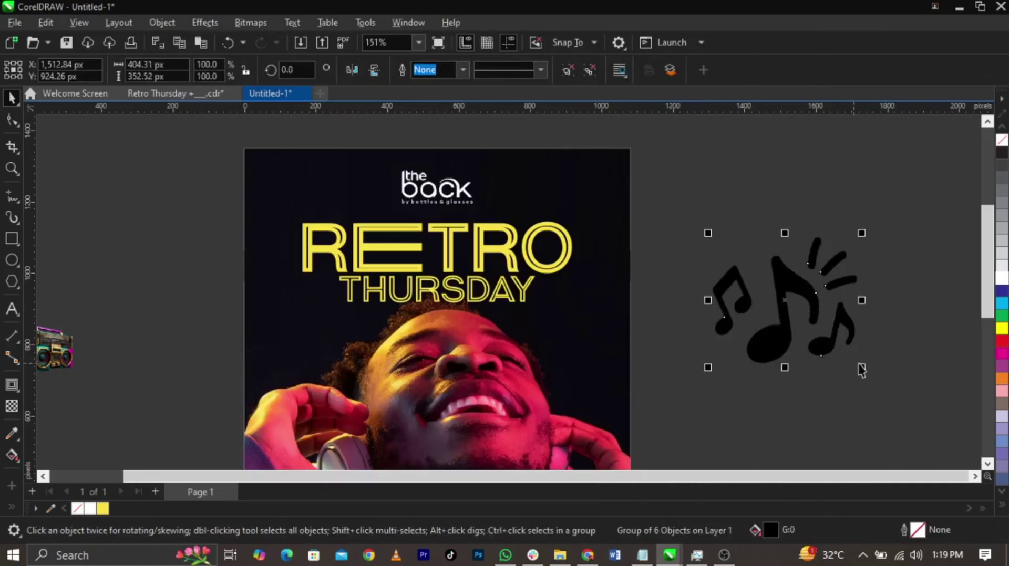
left_click_drag(862, 373, 722, 245)
scroll(550, 241, "up", 3)
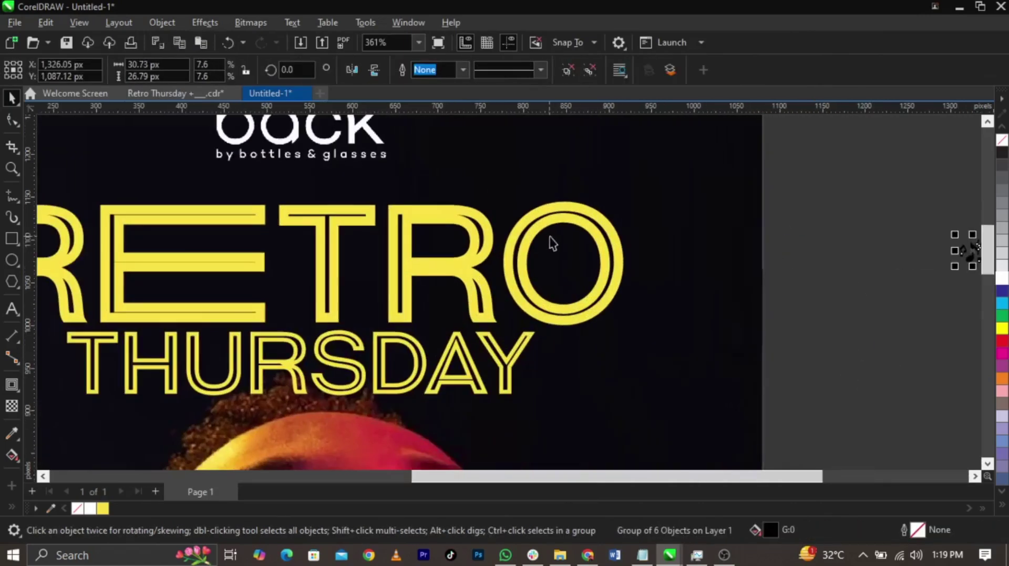
scroll(631, 247, "down", 1)
left_click_drag(868, 251, 608, 267)
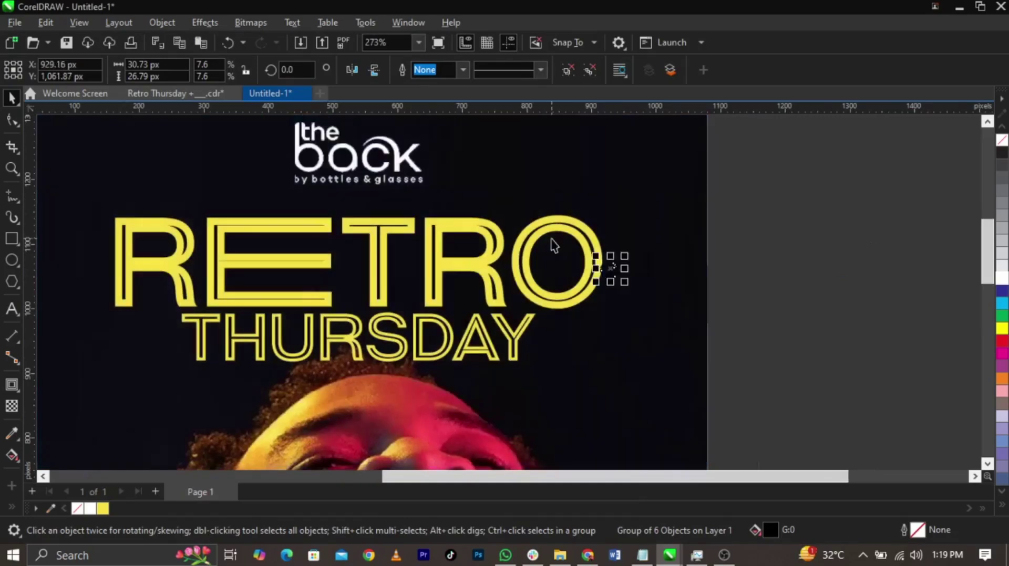
scroll(549, 237, "up", 2)
left_click(11, 261)
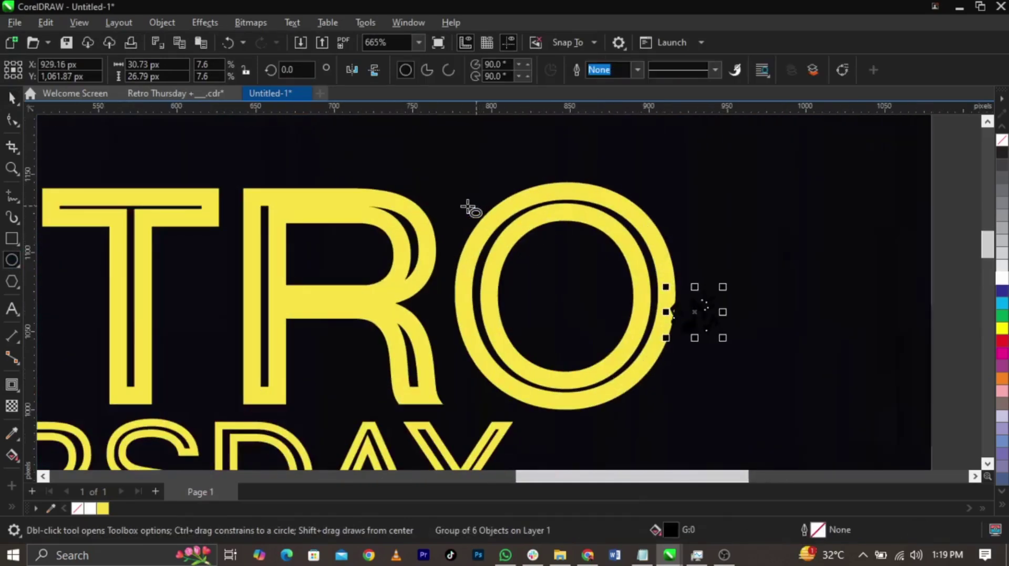
Step: Draw a circle inside the O of RETRO, adjust its height to fit, and fill it yellow
key("space")
left_click(518, 232)
scroll(535, 255, "up", 1)
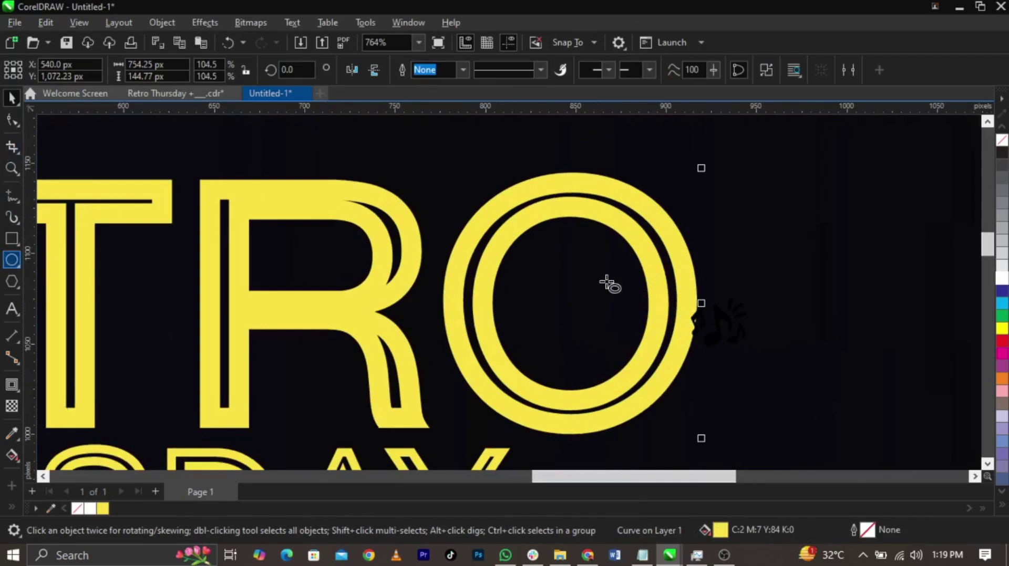
left_click_drag(476, 194, 670, 412)
key("space")
left_click_drag(575, 193, 572, 201)
left_click(103, 508)
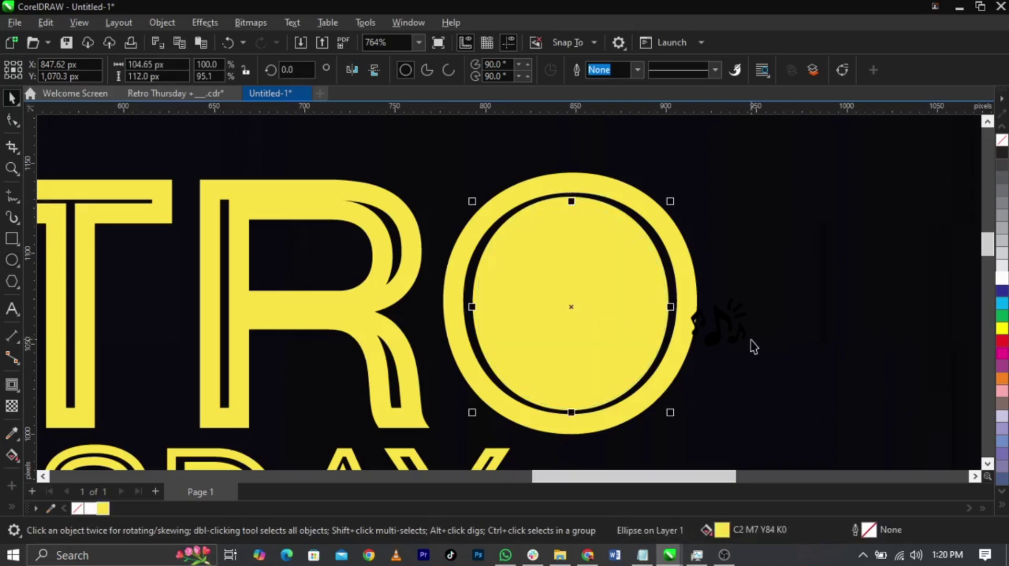
Step: Centre the black music notes, at 13.8%, on the yellow circle
left_click_drag(725, 331, 630, 229)
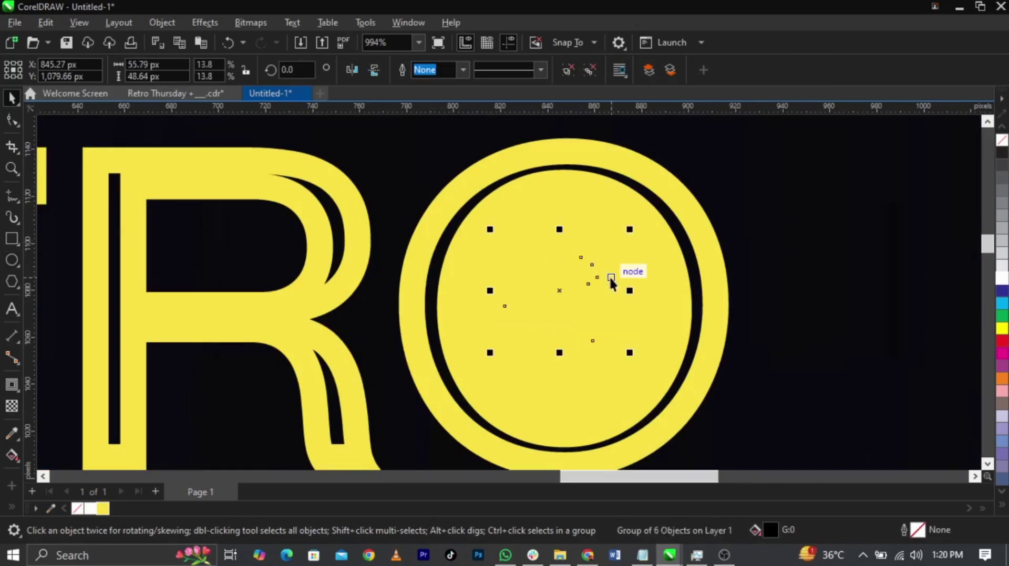
scroll(481, 273, "down", 5)
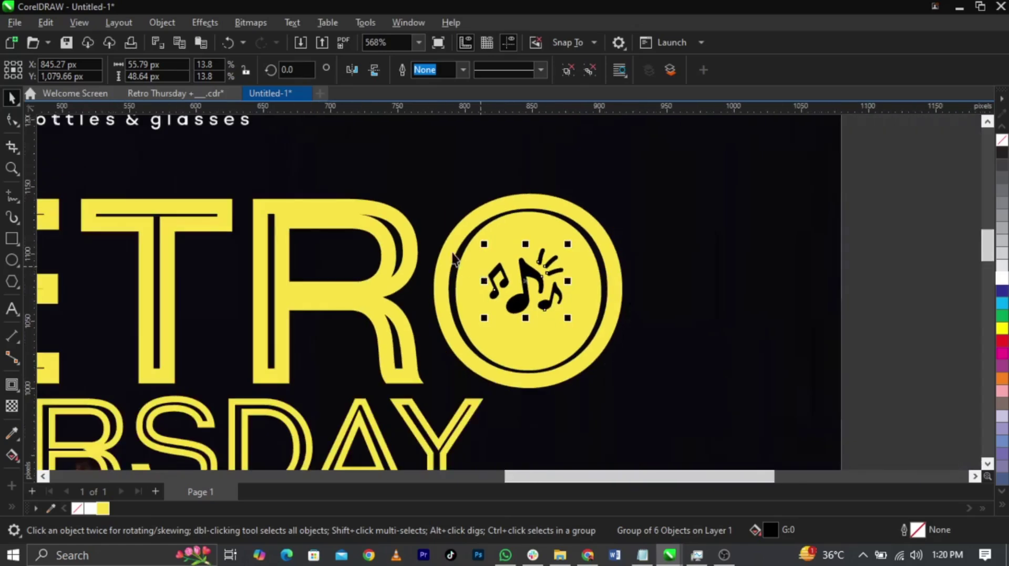
left_click(12, 436)
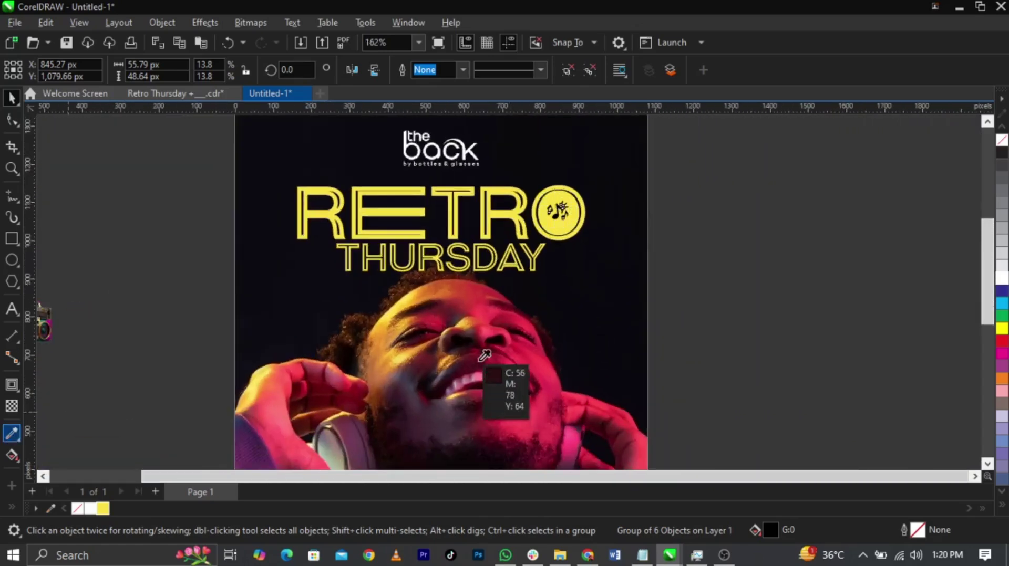
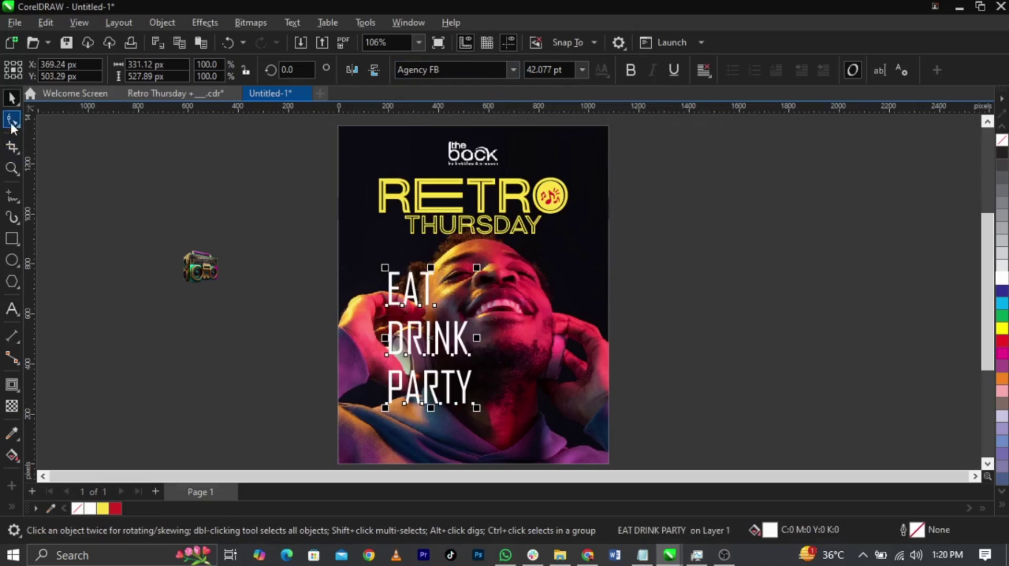
Step: Bold EAT DRINK PARTY, scale it to about 13 pt under RETRO THURSDAY, and tighten its line spacing
left_click(629, 70)
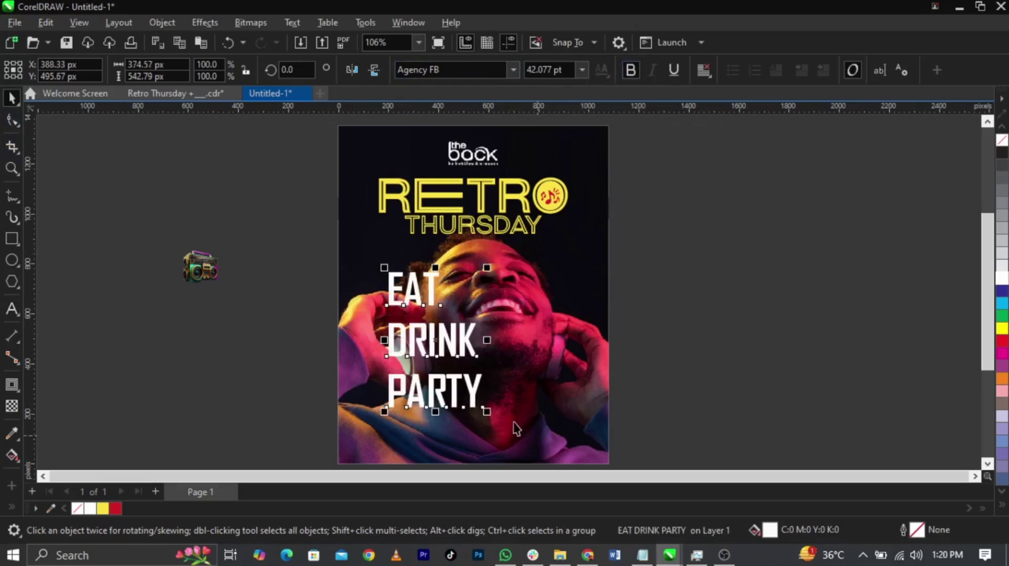
left_click_drag(490, 413, 370, 256)
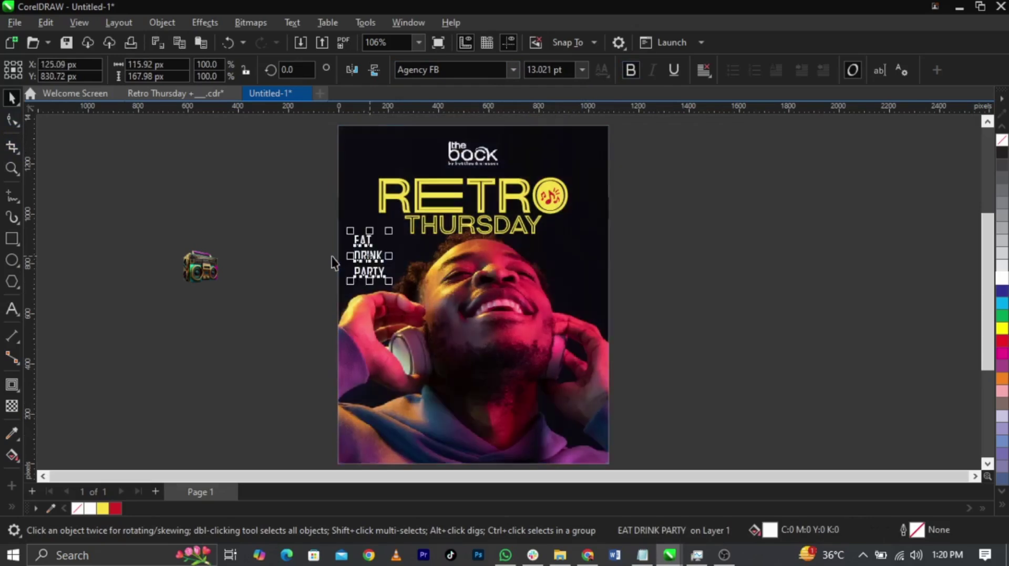
key("z")
left_click_drag(298, 212, 476, 318)
key("space")
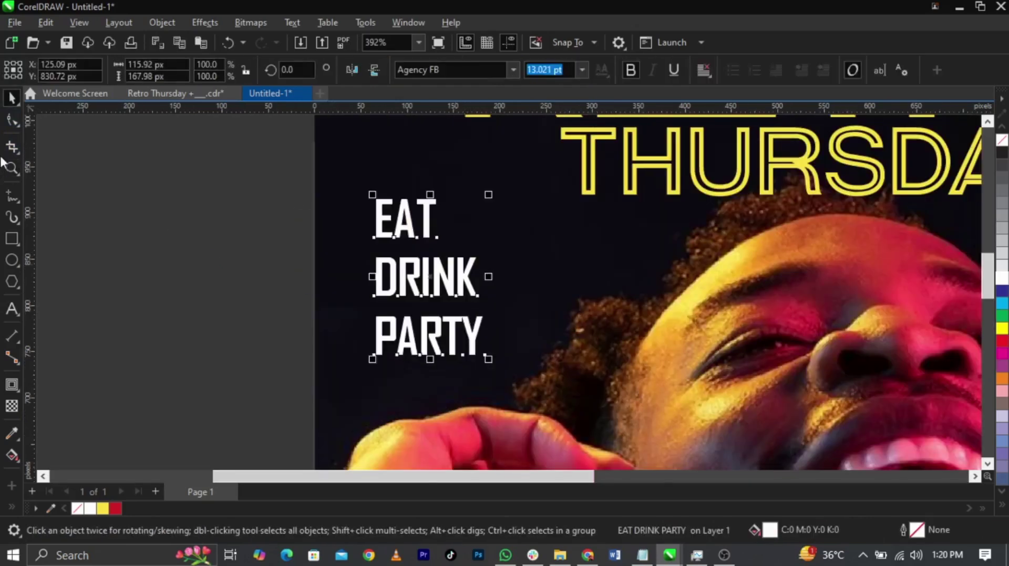
left_click(12, 121)
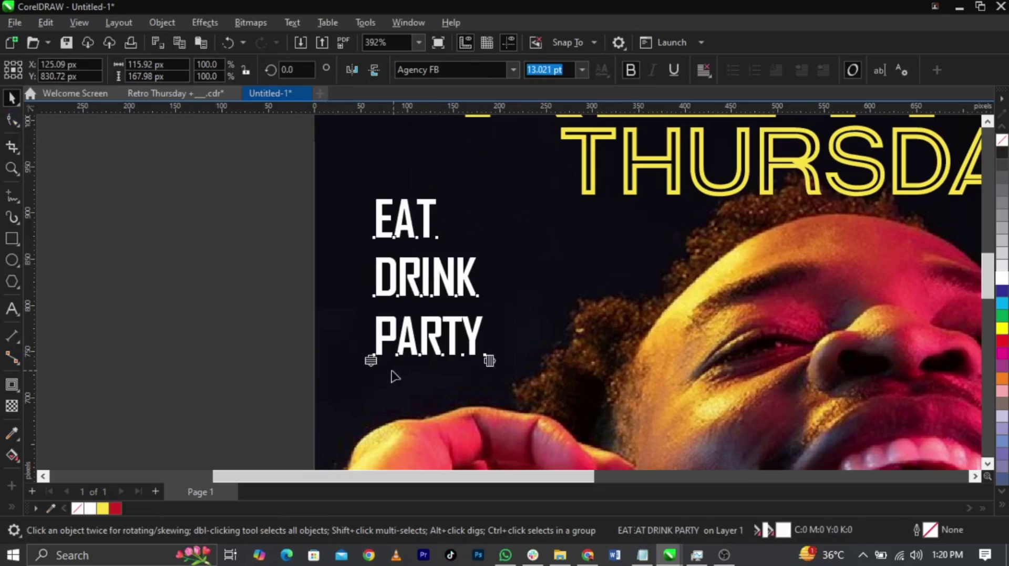
left_click_drag(371, 362, 372, 337)
key("space")
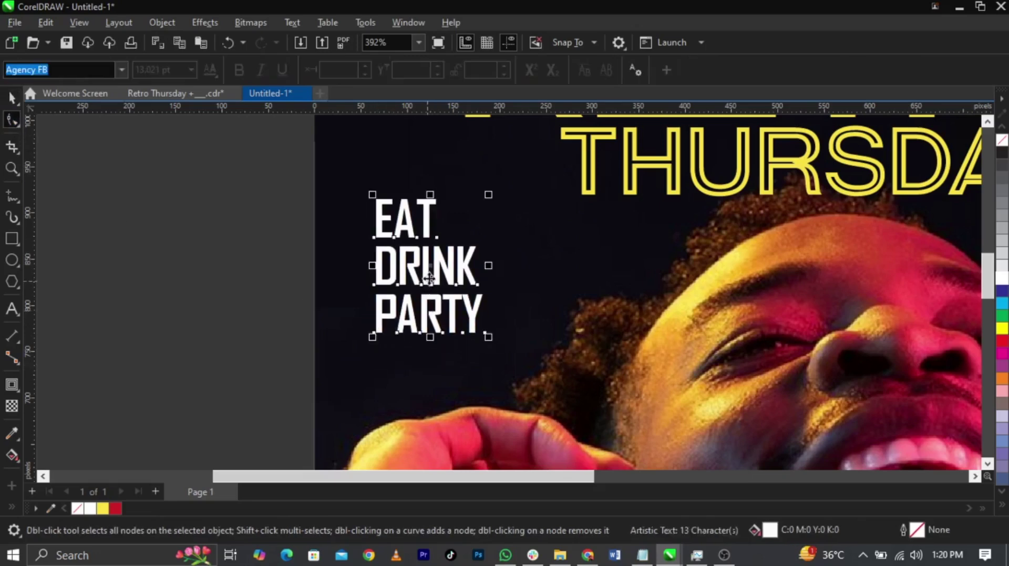
scroll(329, 282, "down", 5)
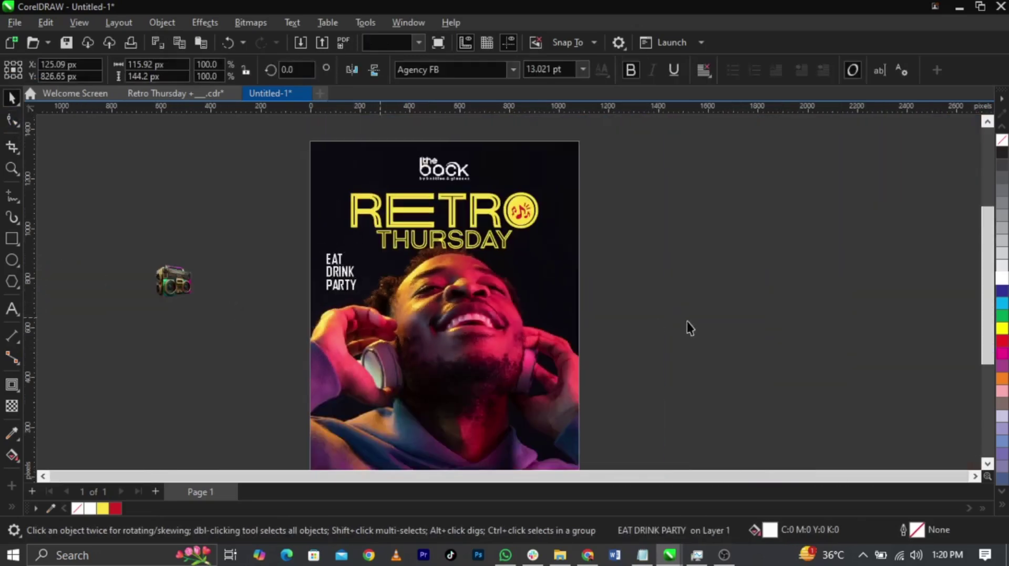
Step: Copy the DJ and host line from Notepad and paste it as text on the flyer
left_click(686, 322)
left_click(639, 557)
left_click_drag(779, 249, 625, 259)
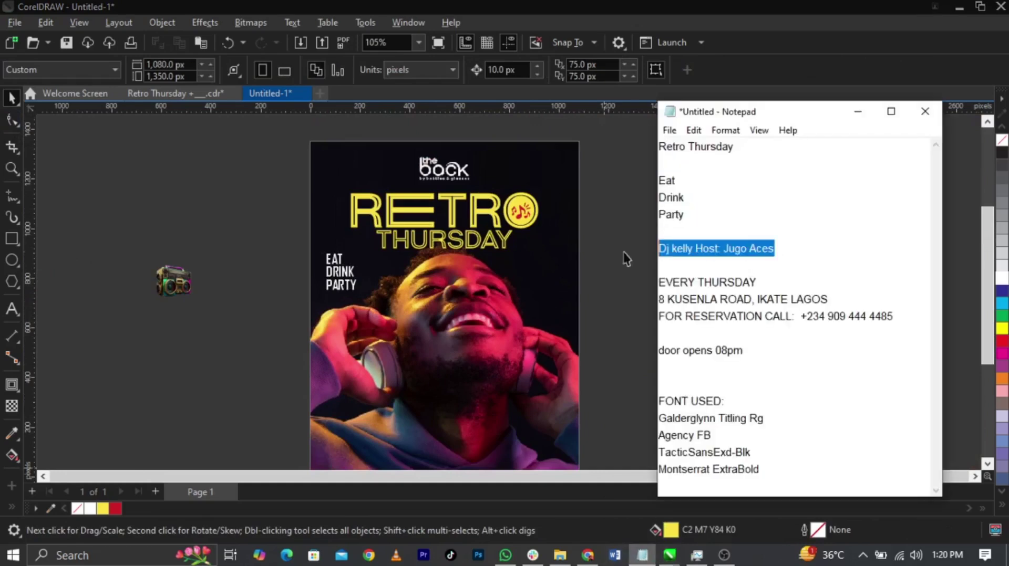
left_click(591, 308)
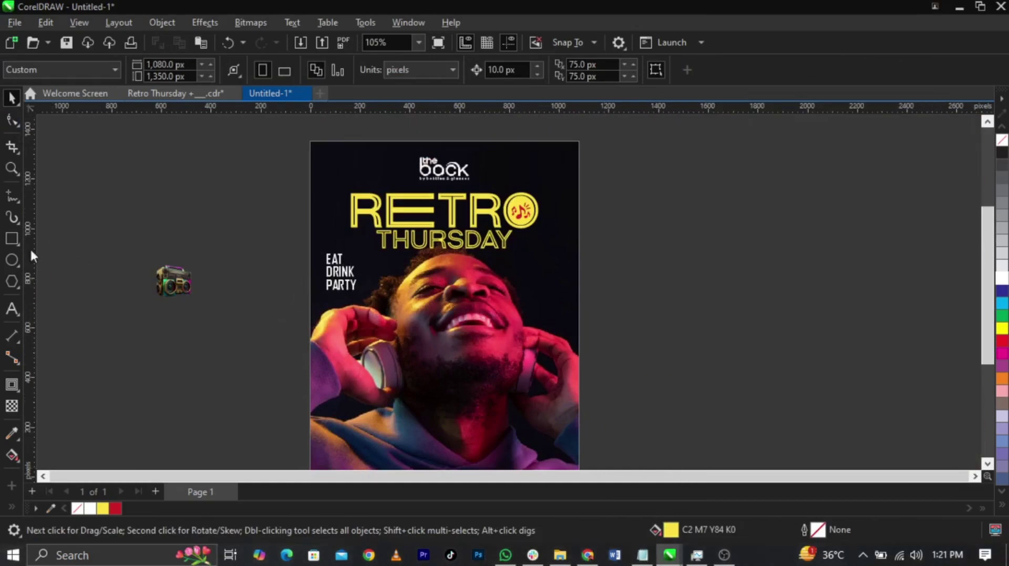
left_click(12, 309)
left_click(476, 284)
scroll(683, 307, "up", 3)
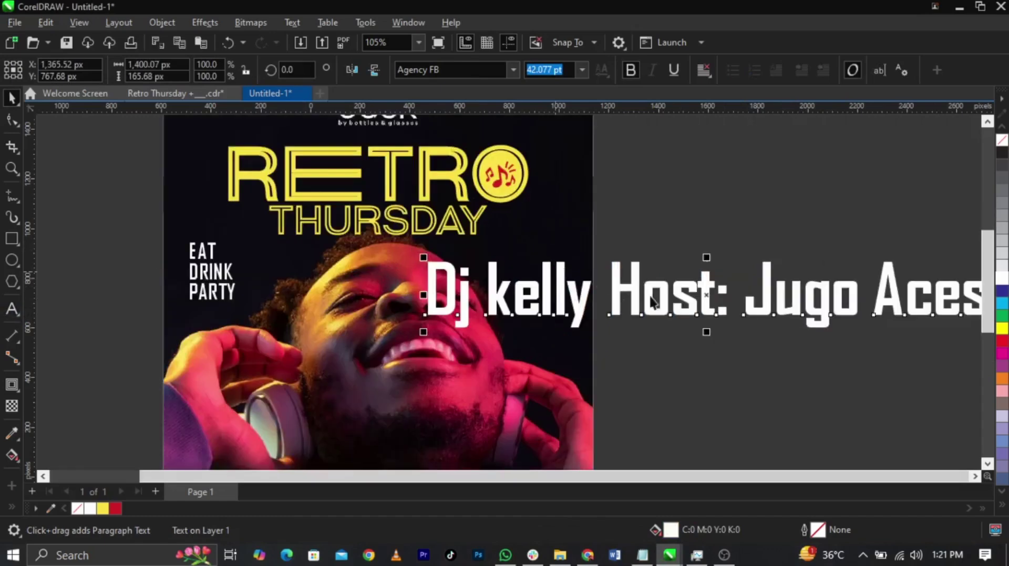
Step: Change the credit text to UPPERCASE and set it to 13 pt
left_click(683, 308)
double_click(682, 306)
key("ctrl+a")
key("shift+F3")
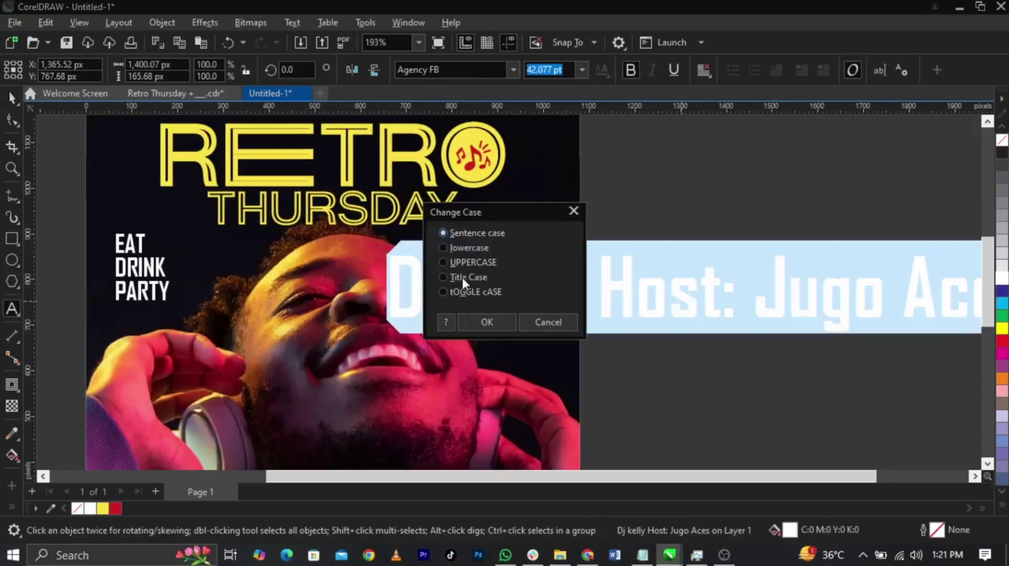
left_click(486, 322)
key("ctrl+space")
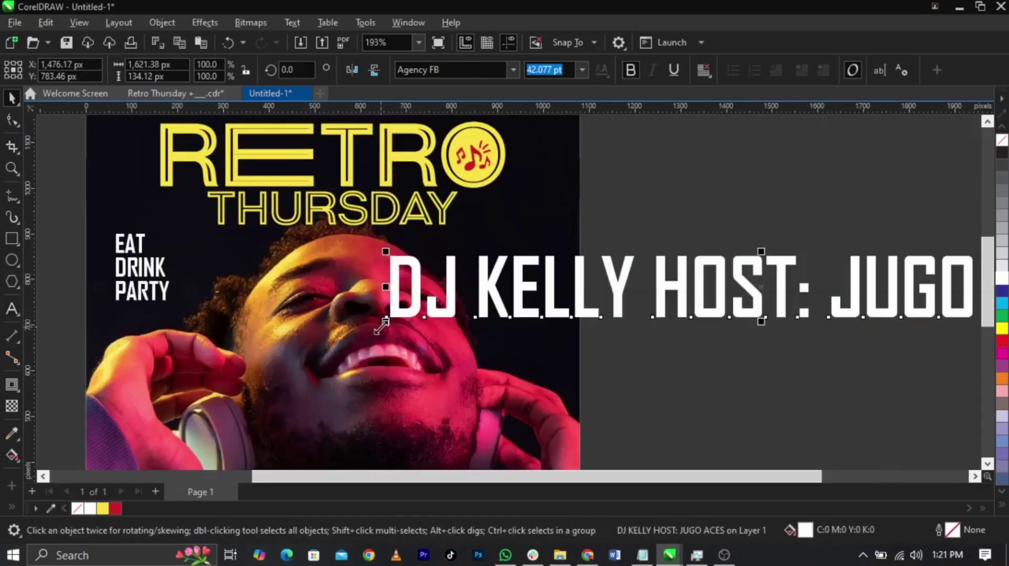
left_click_drag(386, 321, 626, 303)
key("Tab")
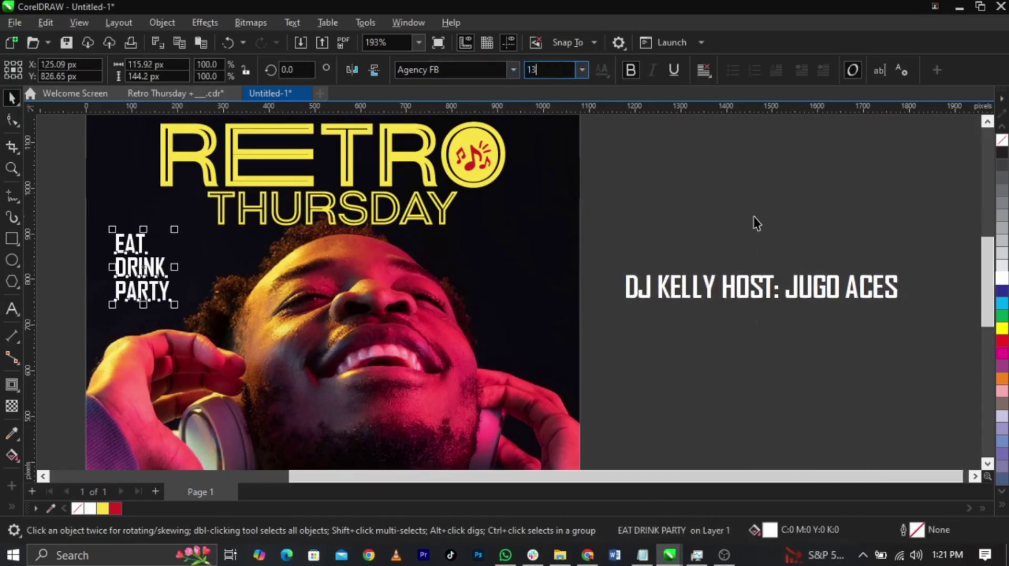
left_click(745, 284)
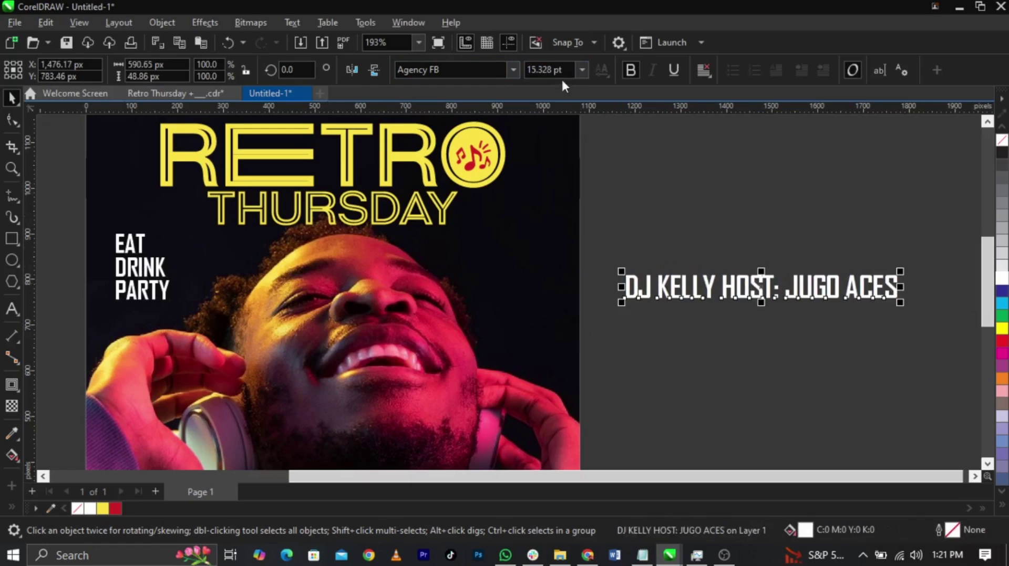
key("Return")
Step: Break the credits into two lines before HOST
double_click(758, 292)
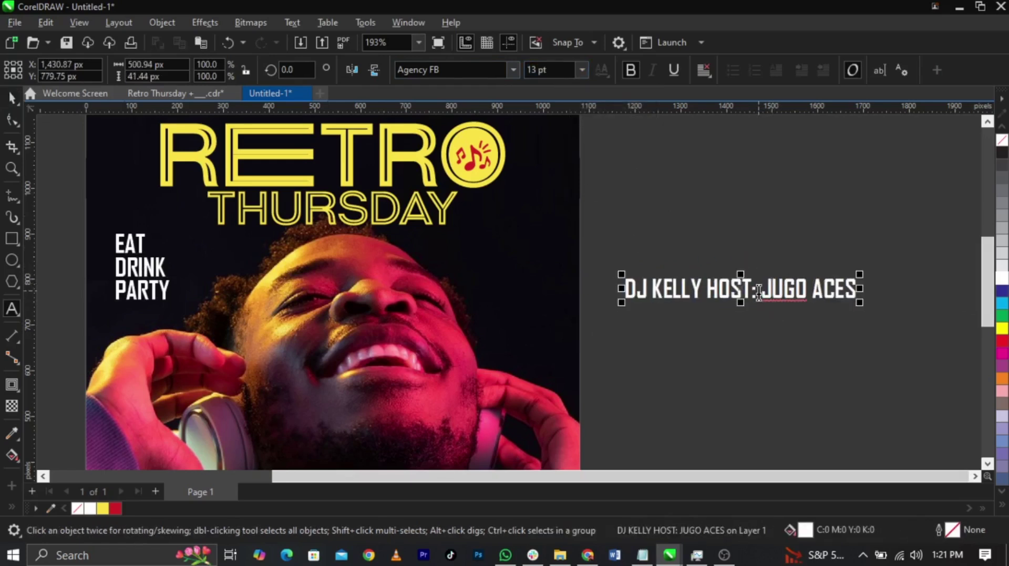
left_click(711, 294)
key("Return")
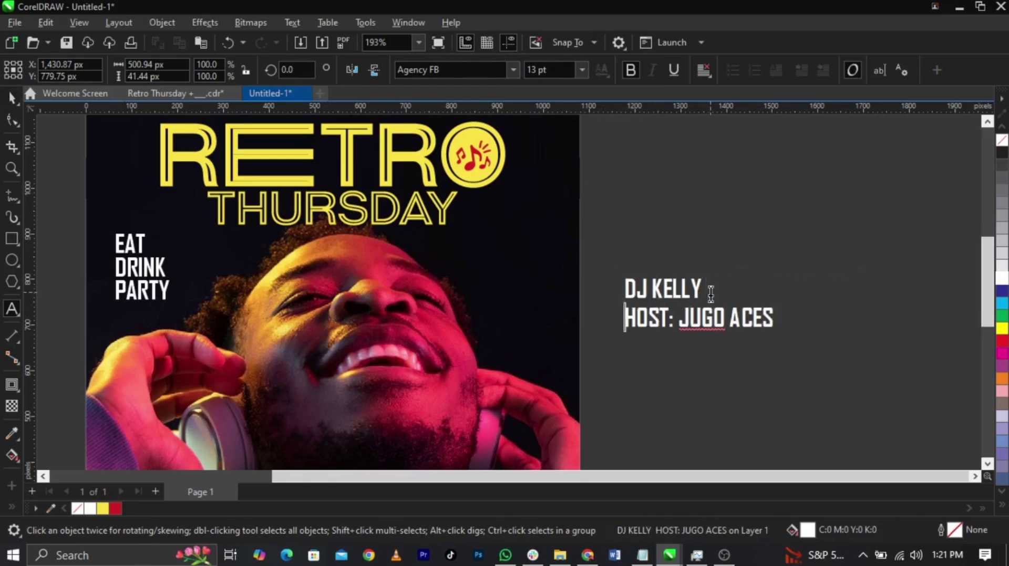
key("ctrl+space")
left_click(730, 317)
Step: Rotate the credits 270°, shrink them to 7.317 pt, and place them along the right edge
left_click_drag(773, 331, 743, 387)
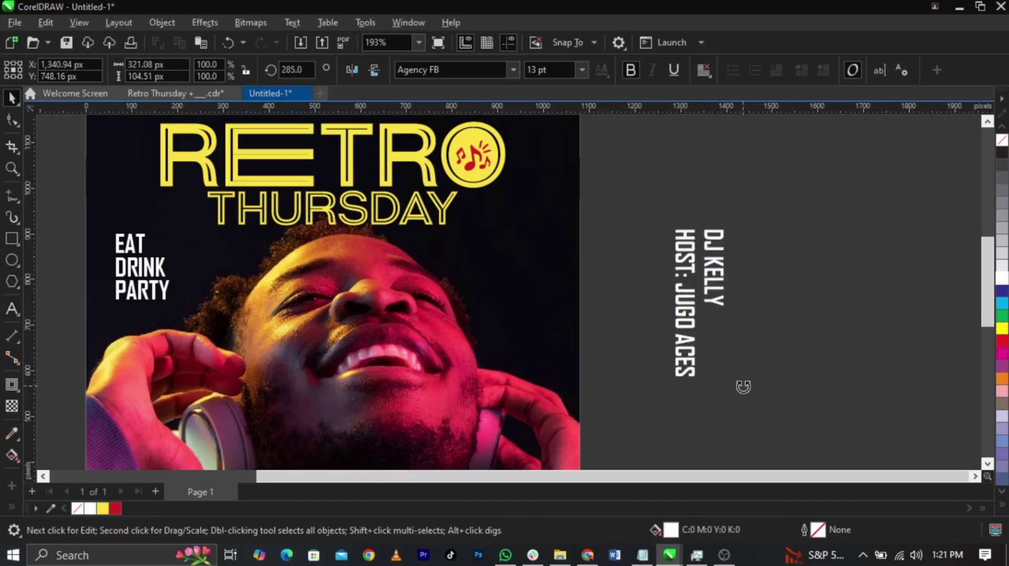
key("ctrl+z")
left_click(761, 355)
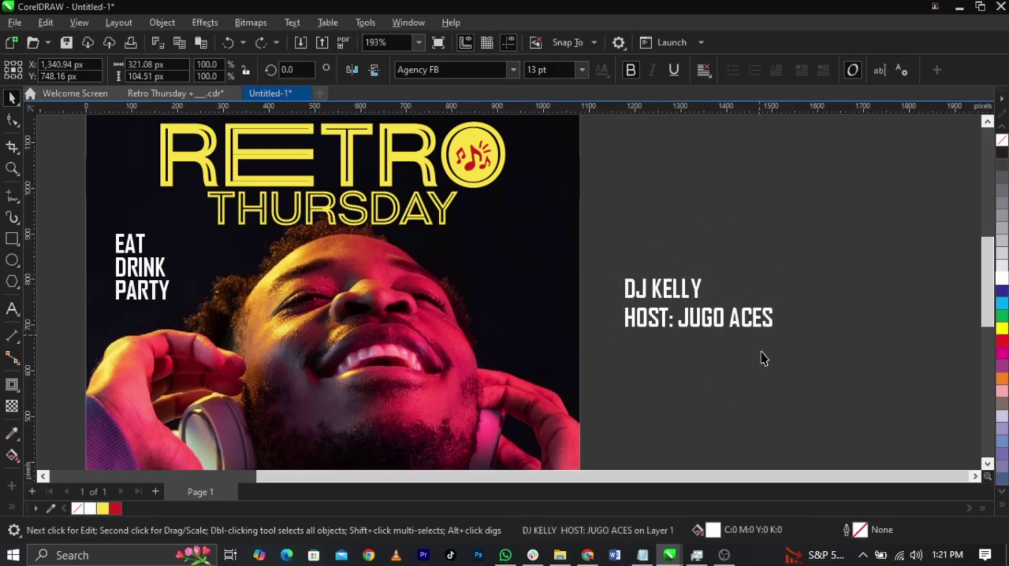
left_click(755, 328)
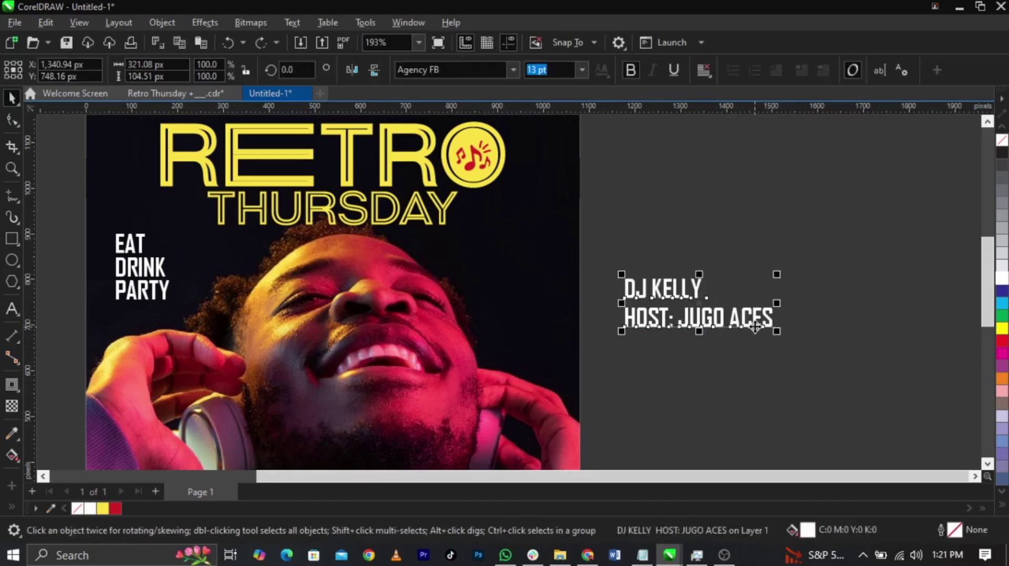
left_click(755, 329)
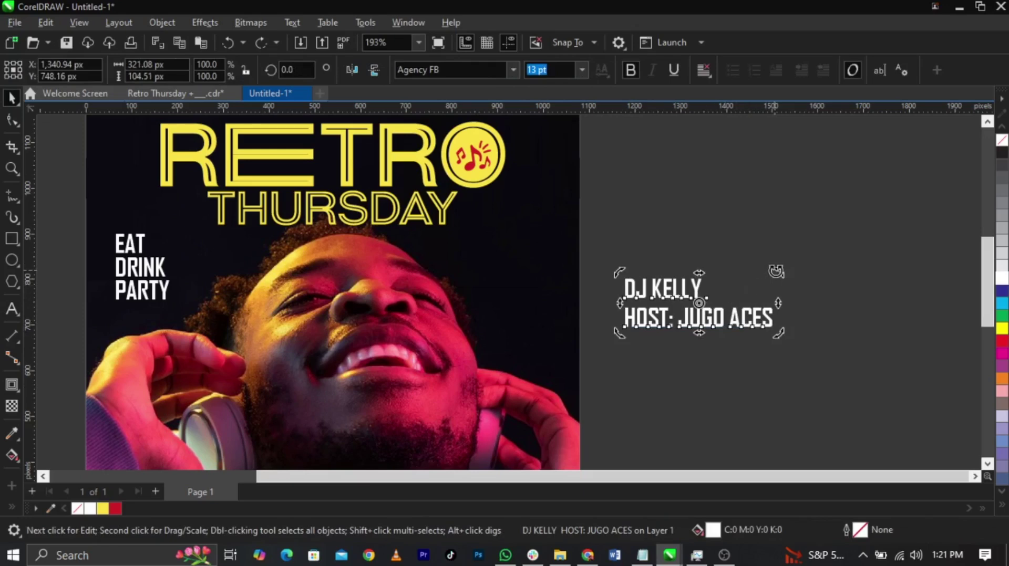
left_click_drag(776, 271, 745, 399)
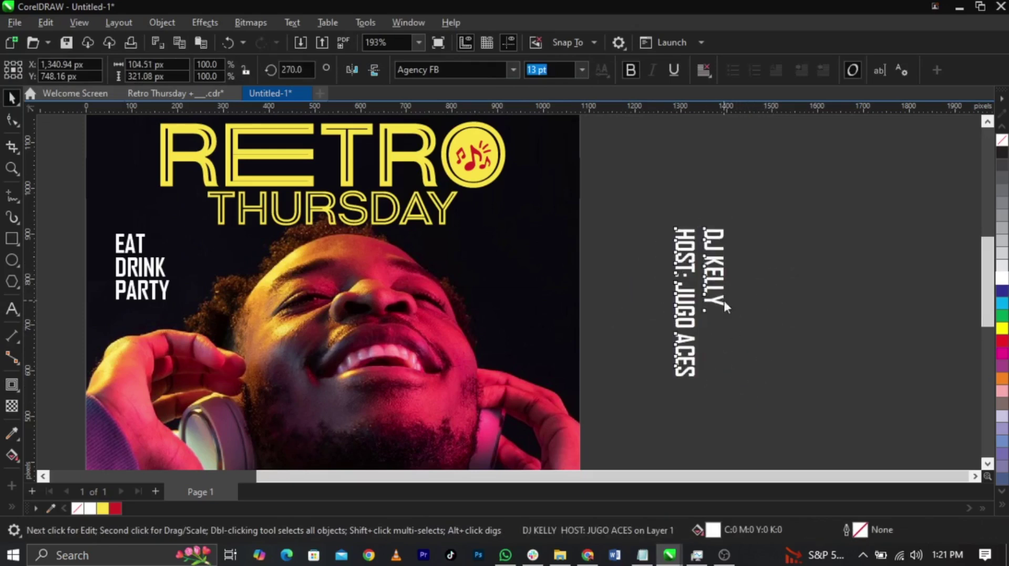
left_click_drag(724, 286, 563, 259)
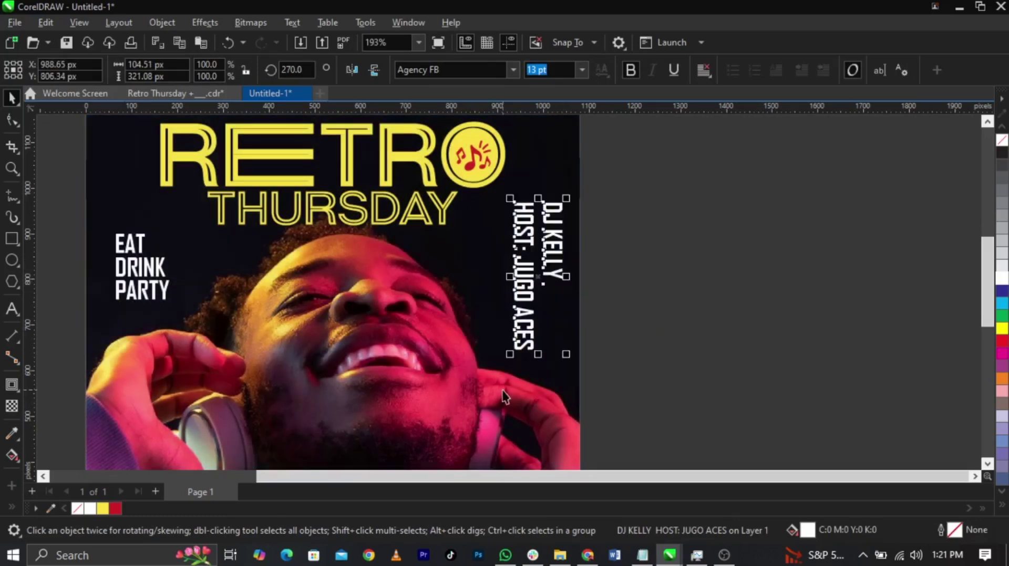
left_click_drag(509, 355, 531, 342)
left_click_drag(549, 247, 531, 284)
left_click(154, 265, "shift")
key("Escape")
left_click(694, 243)
scroll(693, 243, "down", 4)
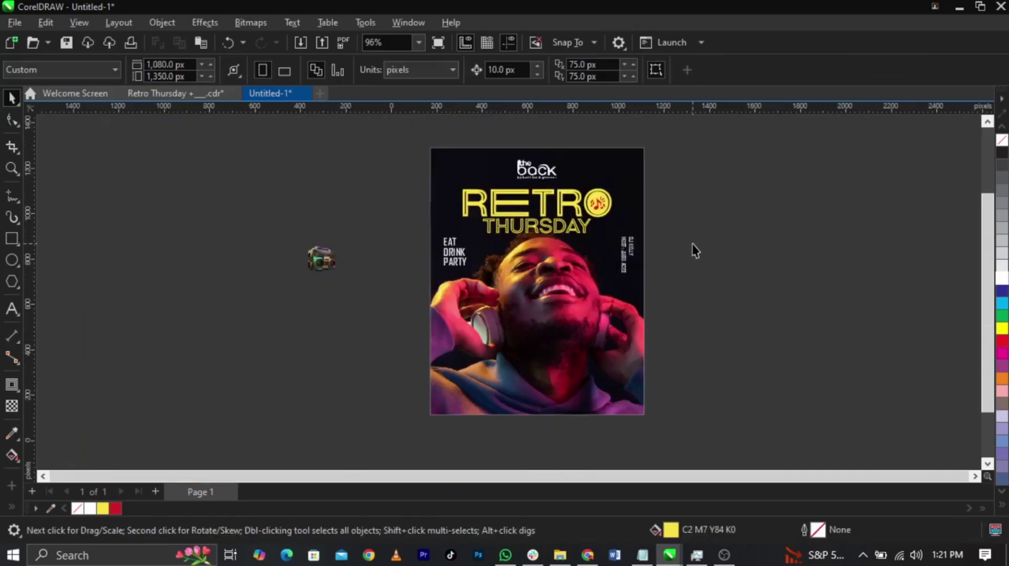
Step: Paste the schedule, address and reservation lines from the notes onto the poster's bottom
key("z")
left_click_drag(768, 176, 307, 389)
key("space")
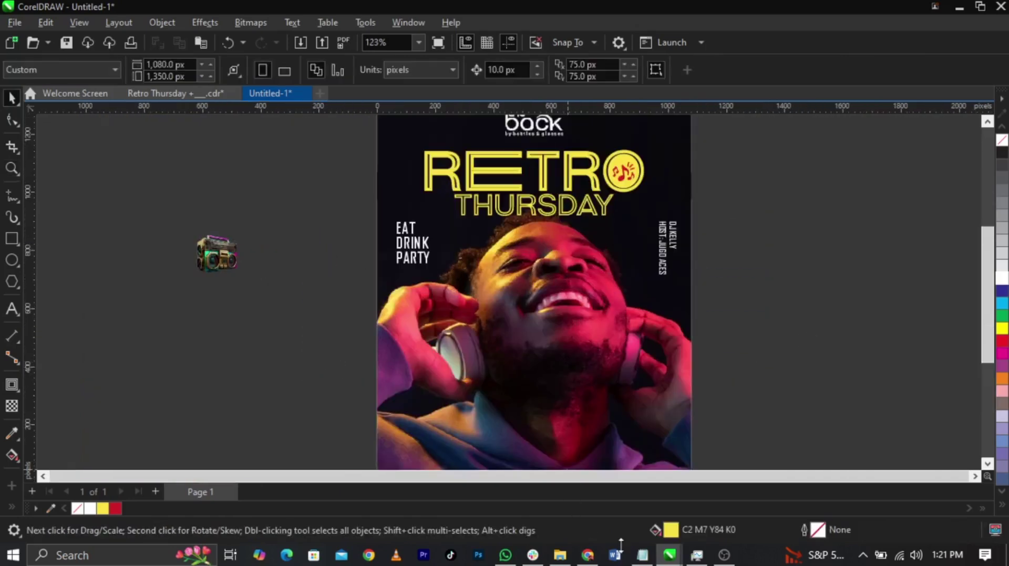
left_click(642, 555)
left_click_drag(914, 319, 659, 282)
key("ctrl+c")
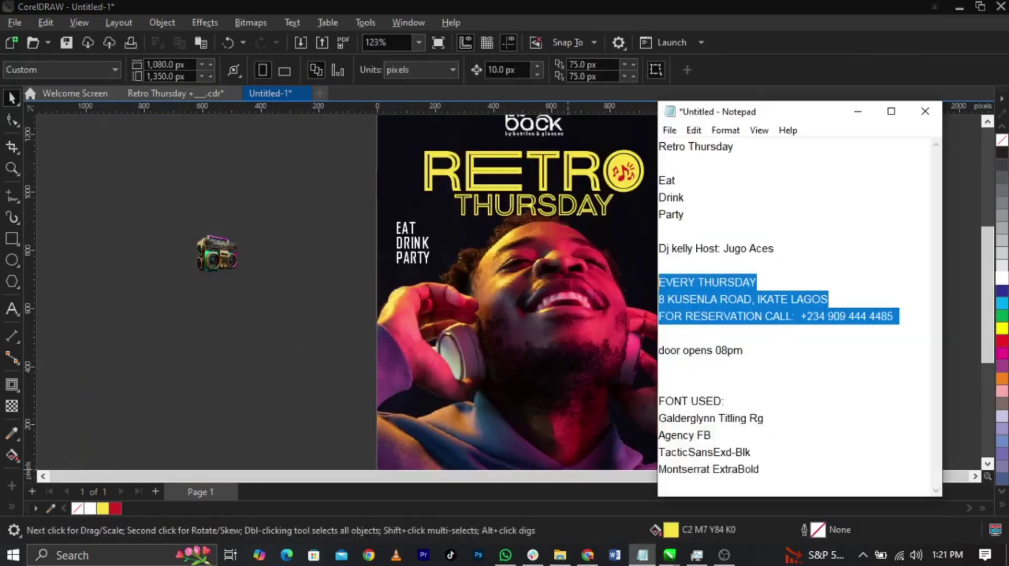
left_click(333, 400)
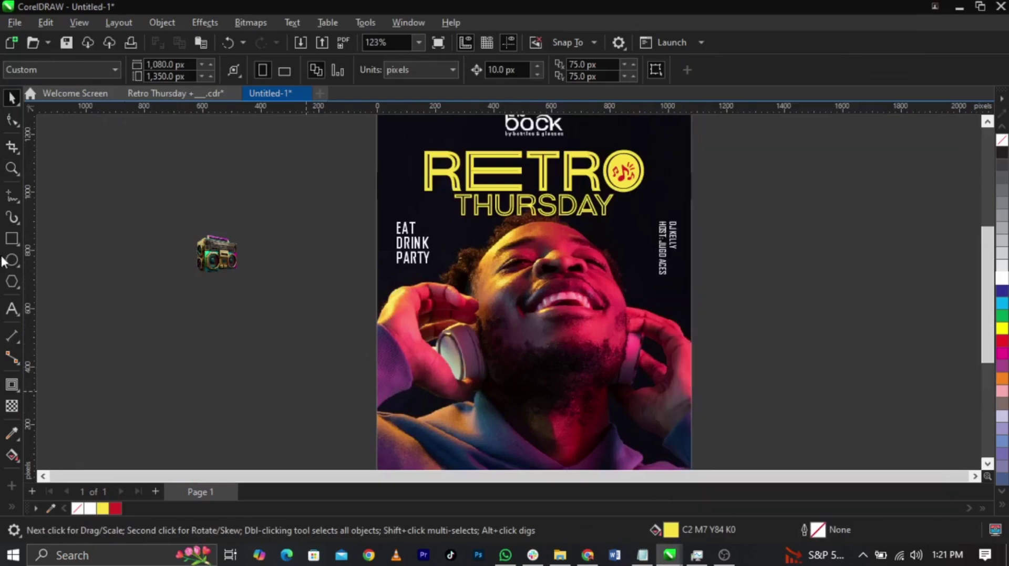
left_click(11, 309)
left_click(484, 450)
key("ctrl+v")
scroll(384, 387, "down", 2)
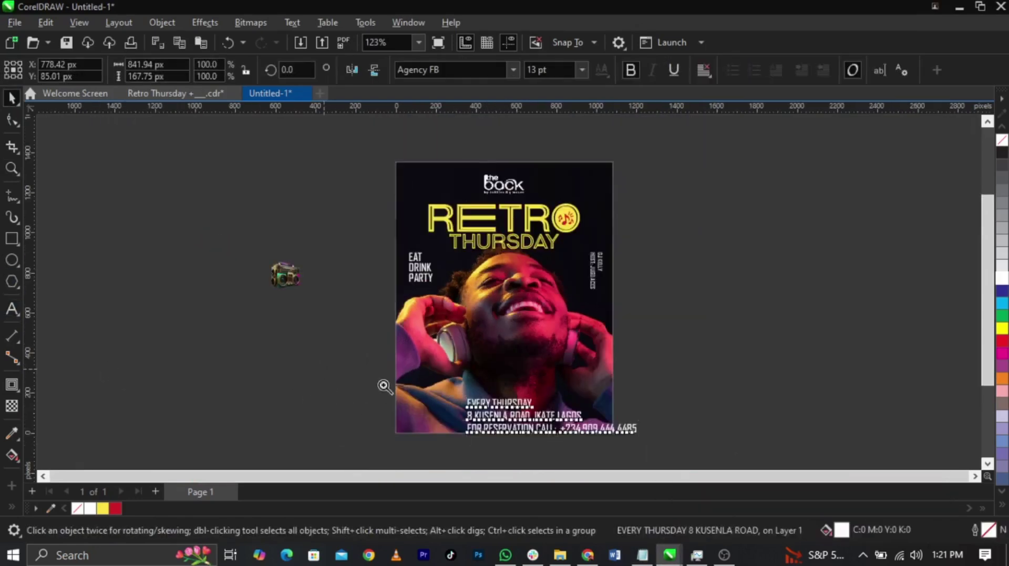
left_click_drag(322, 372, 687, 421)
key("space")
Step: Set the event text in Montserrat ExtraBold, scale it down, and centre it on the photo
left_click_drag(518, 242, 445, 232)
type("Mon")
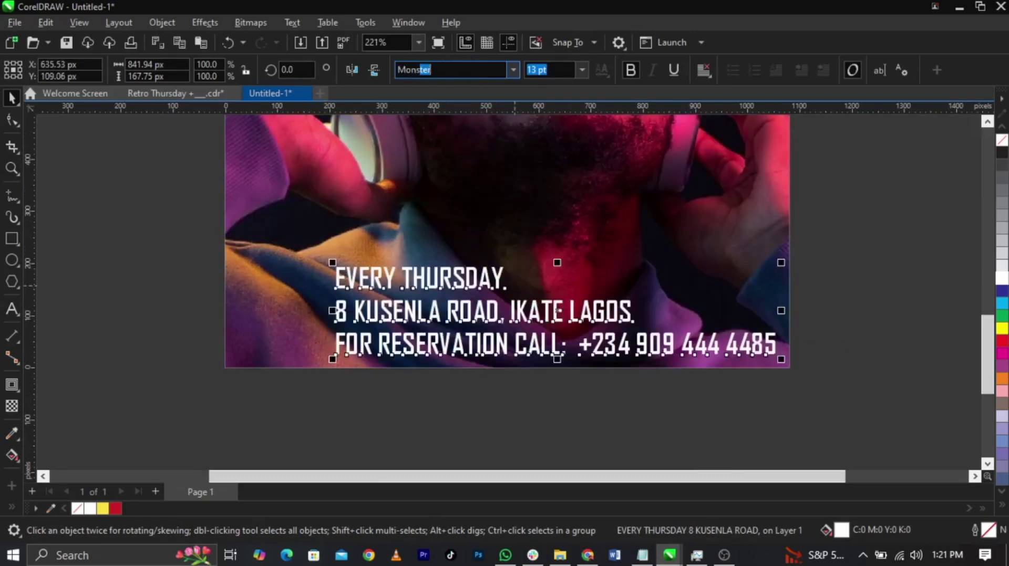
type("ster")
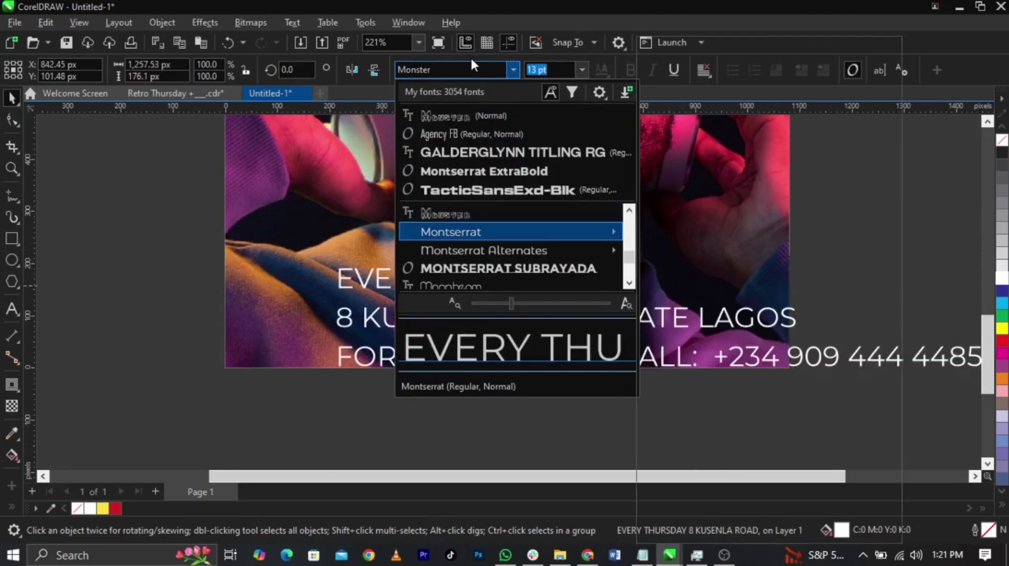
key("Right")
key("Down")
key("Down")
key("Down")
key("Down")
key("Down")
key("Down")
key("Down")
key("Down")
key("Down")
key("Down")
key("Down")
key("Down")
key("Down")
key("Down")
key("Down")
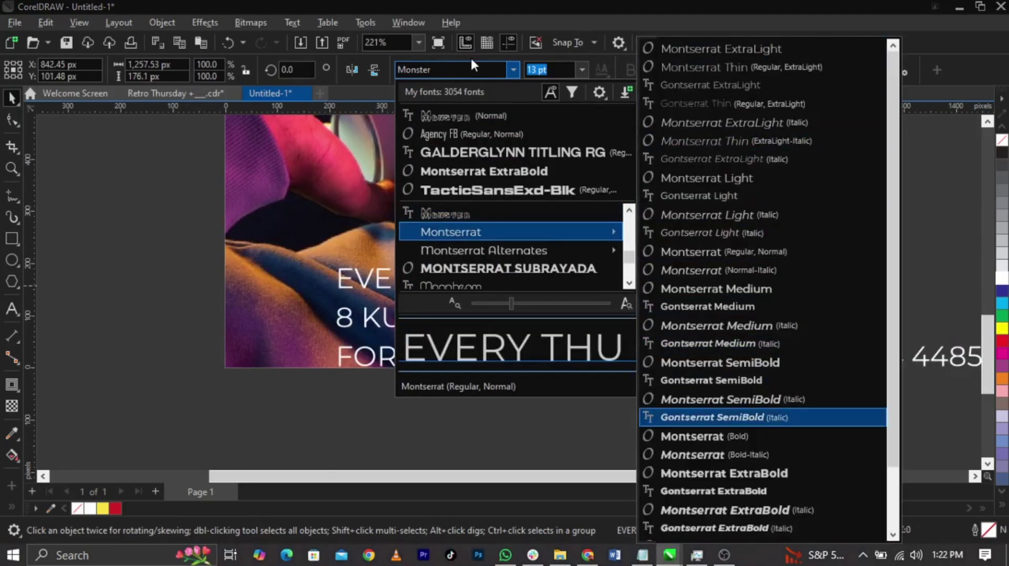
key("Return")
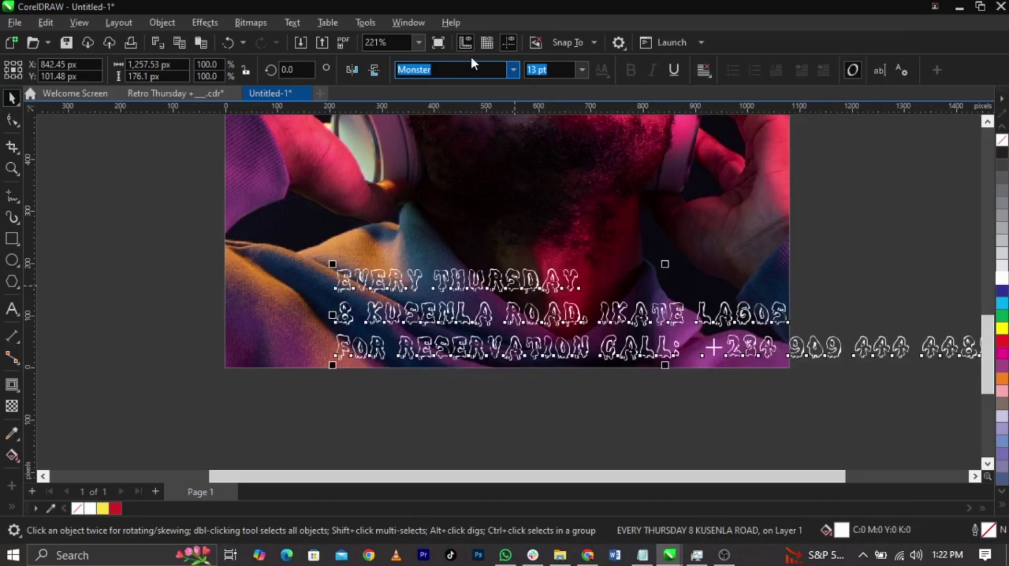
left_click_drag(394, 375, 484, 377)
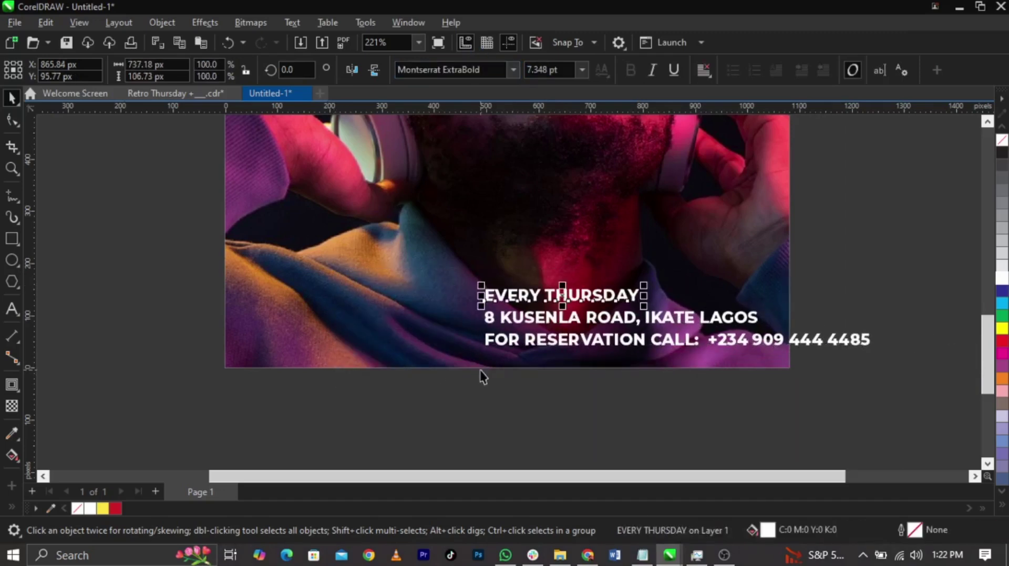
left_click(380, 348, "shift")
key("c")
key("Escape")
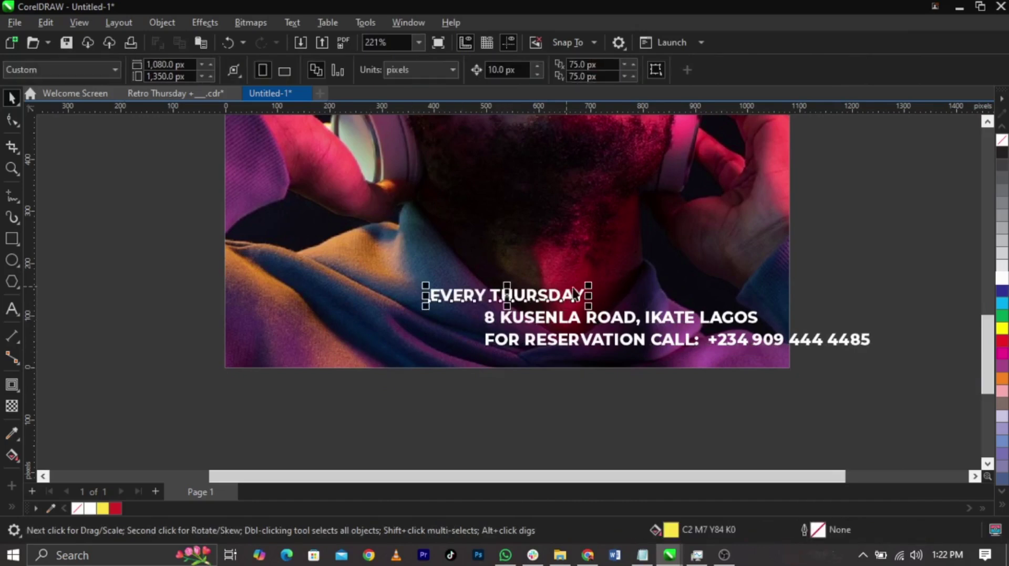
Step: Enlarge EVERY THURSDAY to about 149%, stack the lines centred, and shrink the reservation line to 4.857 pt
left_click_drag(588, 287, 664, 286)
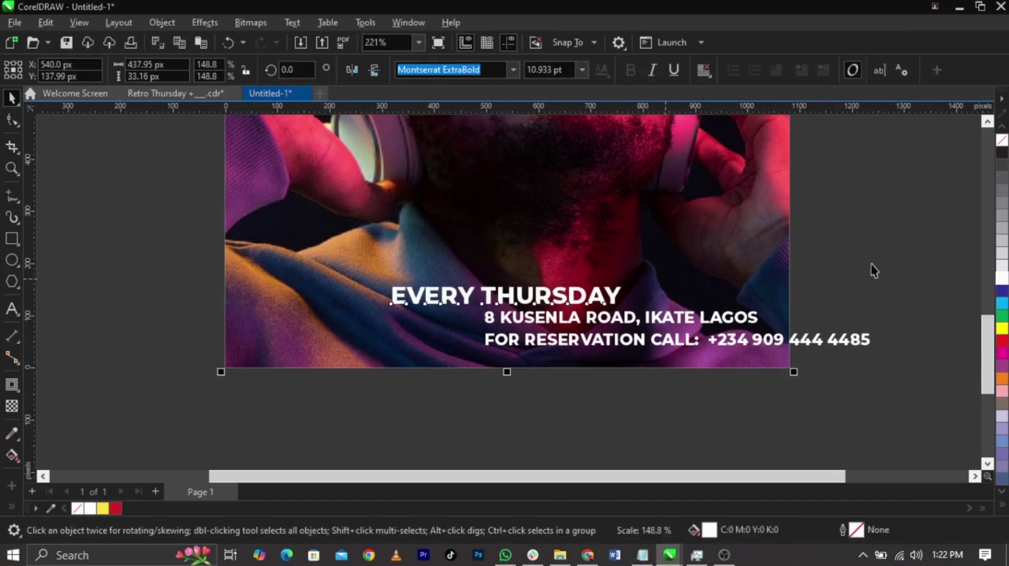
key("Escape")
left_click_drag(675, 320, 585, 294)
left_click(585, 301, "shift")
key("Escape")
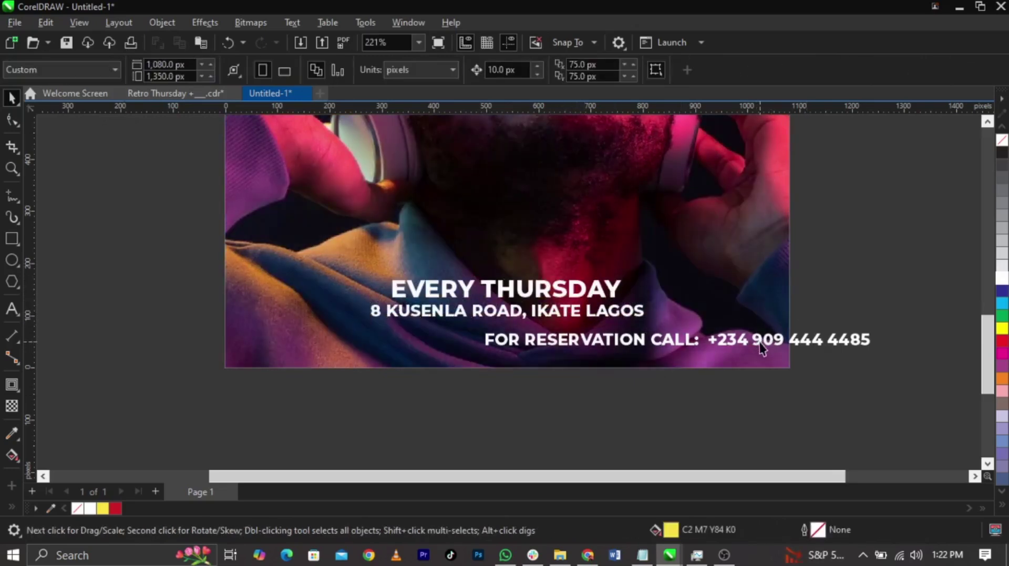
left_click_drag(761, 348, 599, 344)
scroll(599, 345, "up", 1)
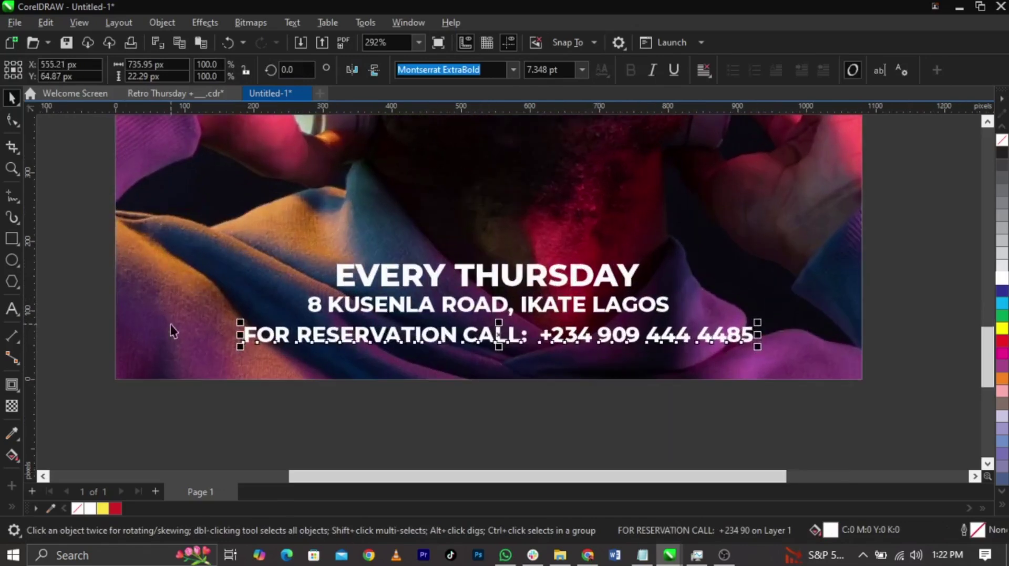
left_click_drag(234, 351, 329, 355)
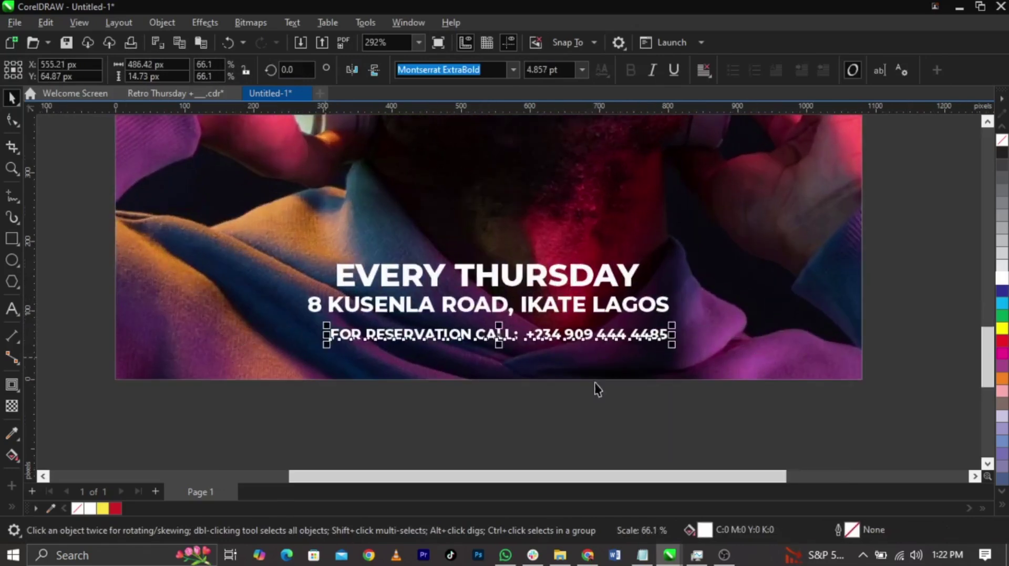
scroll(597, 390, "up", 1)
left_click(12, 239)
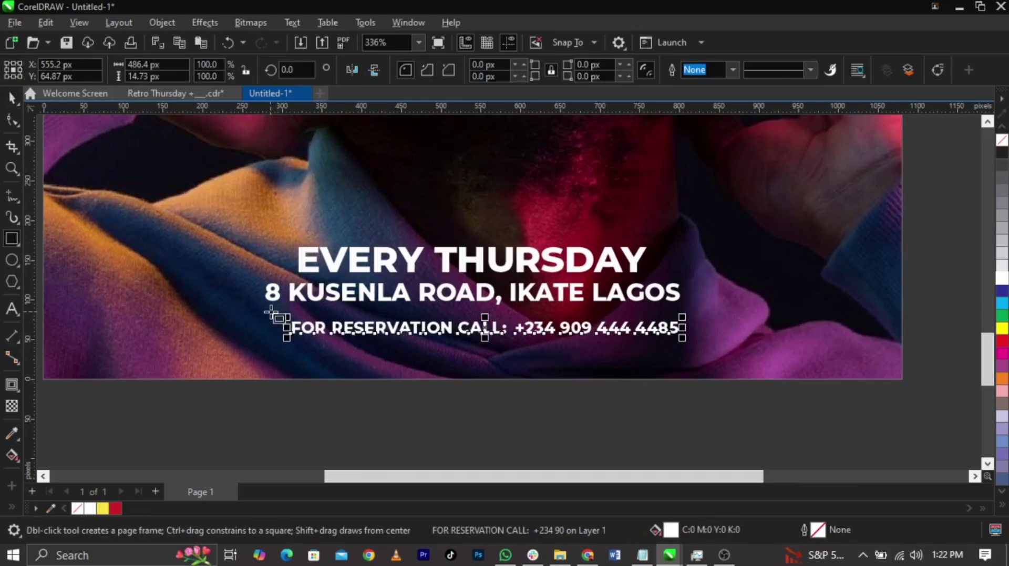
Step: Box the reservation line with a rectangle that has no fill and a white hairline outline
left_click_drag(264, 311, 674, 328)
key("space")
left_click(1002, 140)
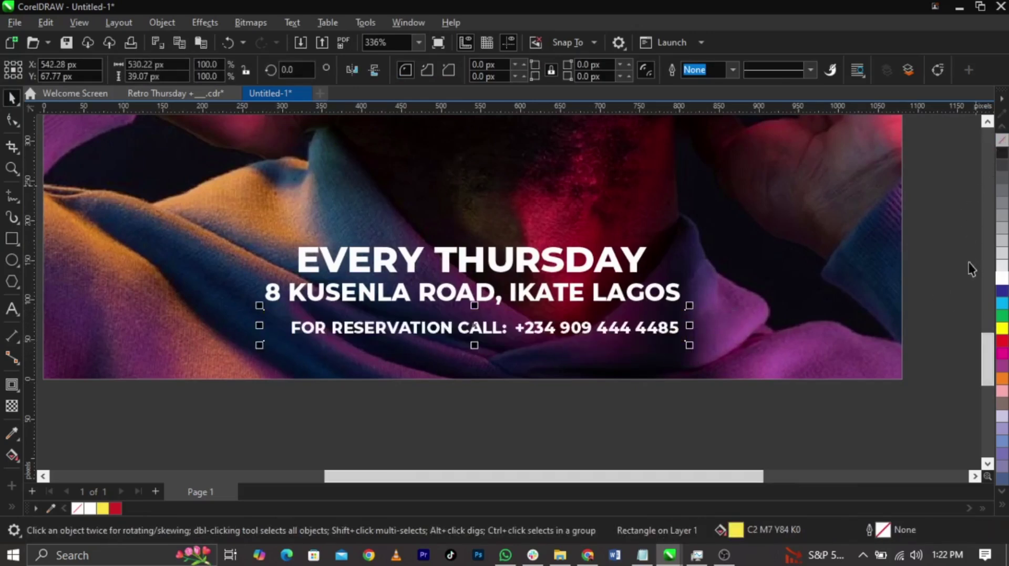
right_click(1001, 281)
left_click(669, 381)
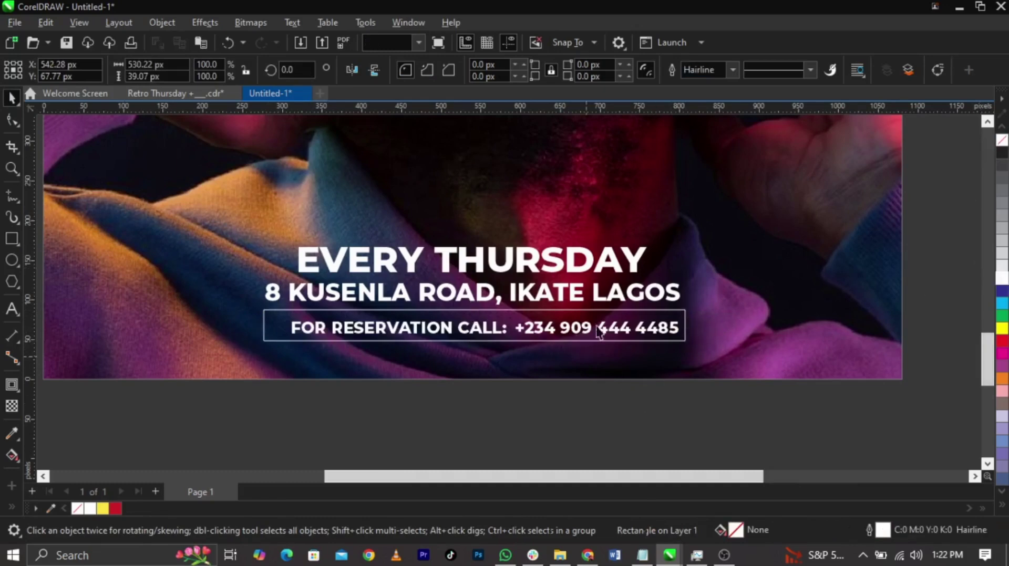
Step: Tighten the reservation line's character spacing and reposition the event text block on the photo
scroll(631, 330, "up", 3)
left_click(647, 355)
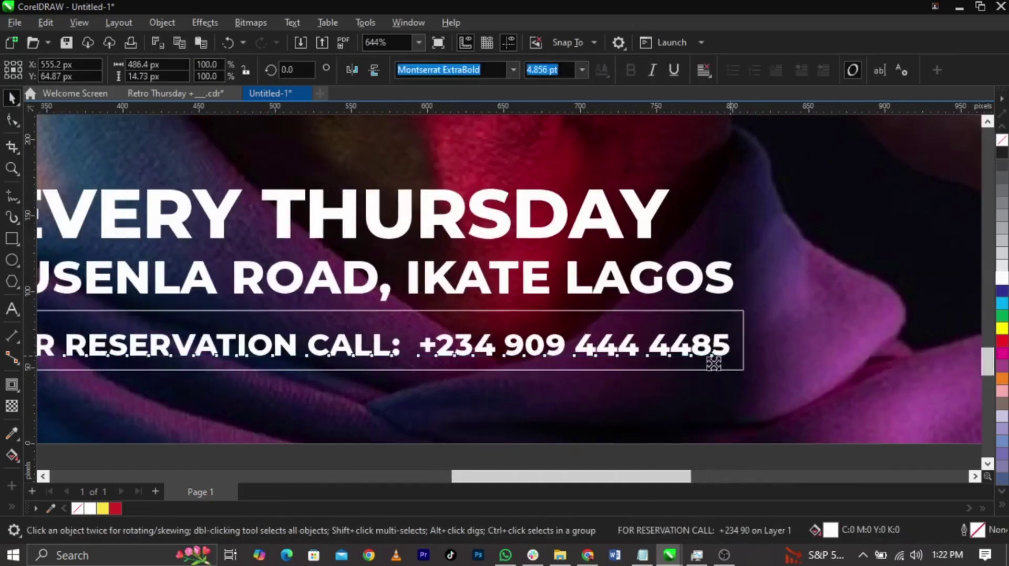
left_click_drag(711, 361, 676, 367)
key("ctrl+a")
scroll(685, 360, "down", 6)
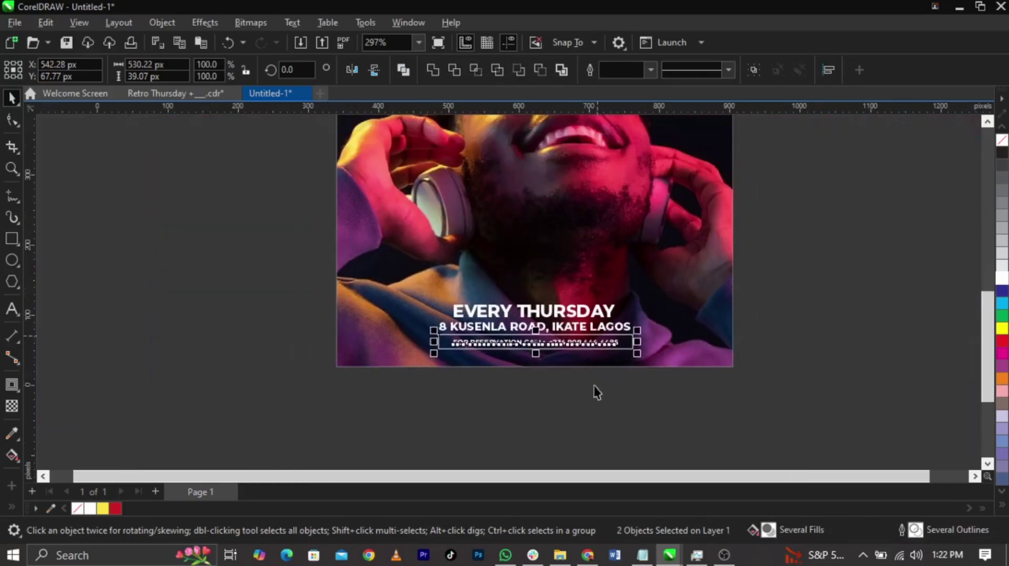
left_click_drag(692, 396, 416, 341)
left_click_drag(390, 394, 625, 290)
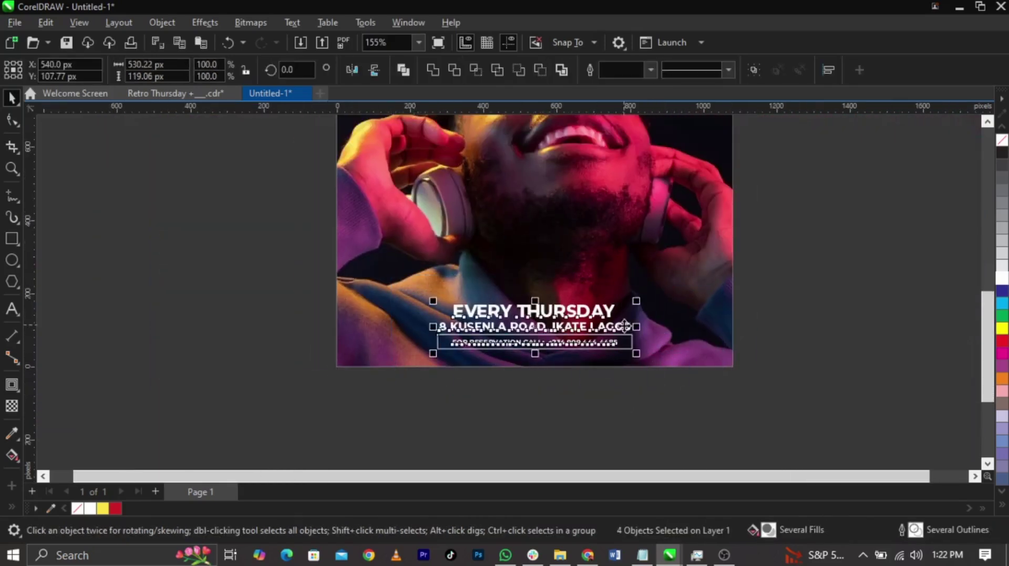
scroll(623, 324, "up", 2)
left_click_drag(619, 344, 612, 361)
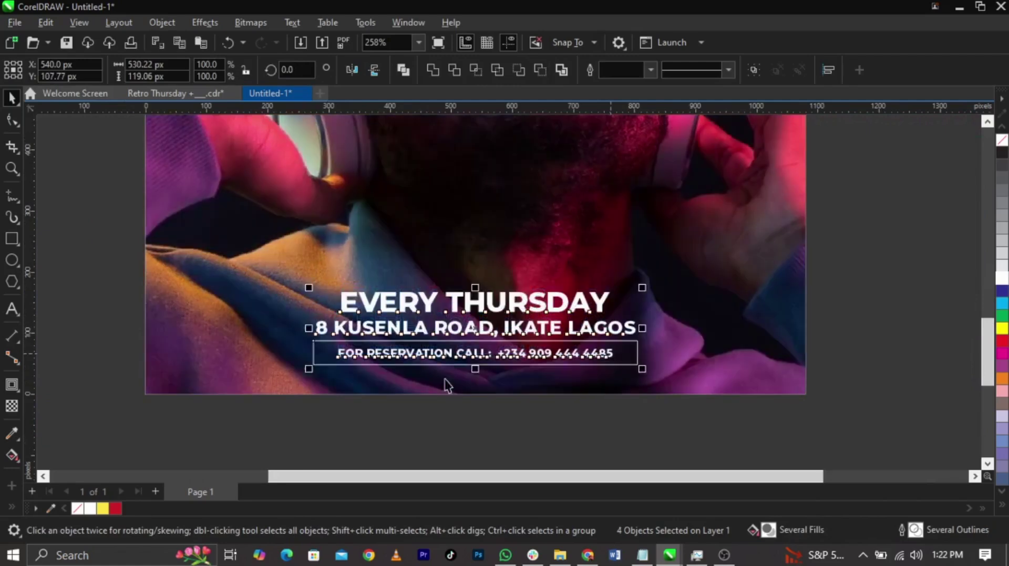
scroll(648, 388, "down", 5)
key("Escape")
Step: Duplicate EVERY THURSDAY to the left and replace its text with 'door opens 08pm'
left_click(651, 558)
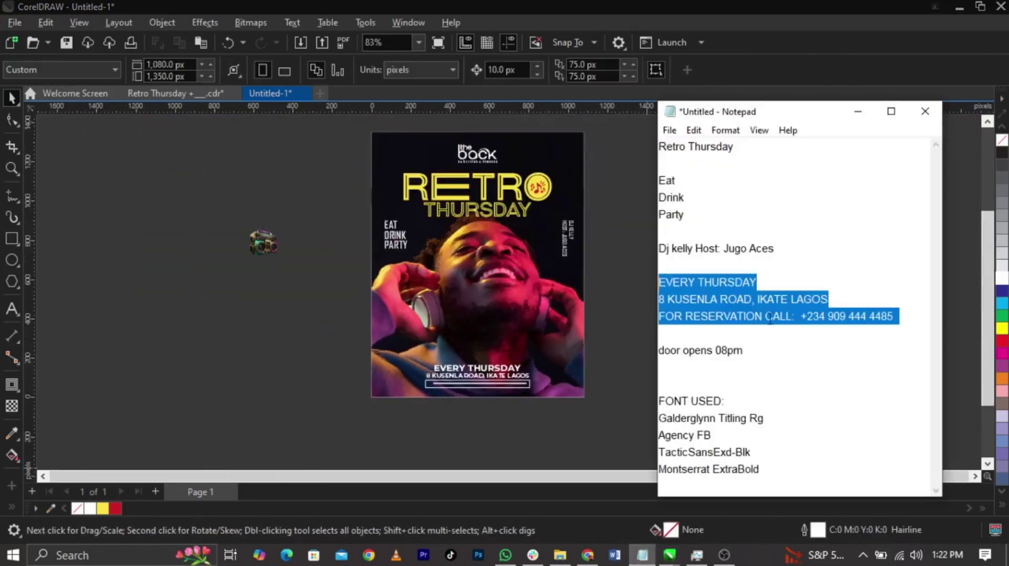
left_click_drag(746, 351, 635, 352)
key("ctrl+c")
left_click(278, 379)
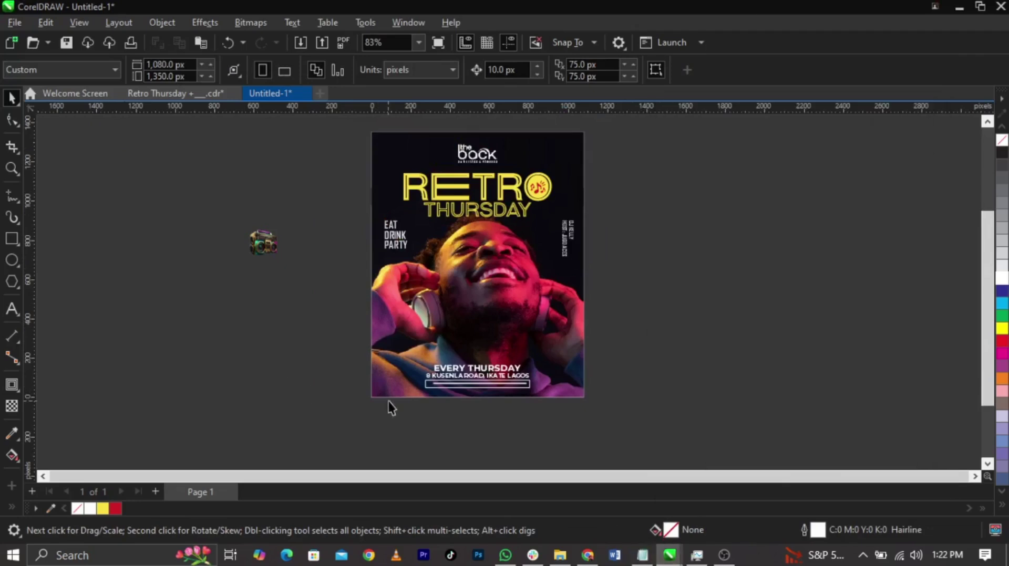
scroll(389, 403, "up", 3)
left_click_drag(500, 349, 406, 345)
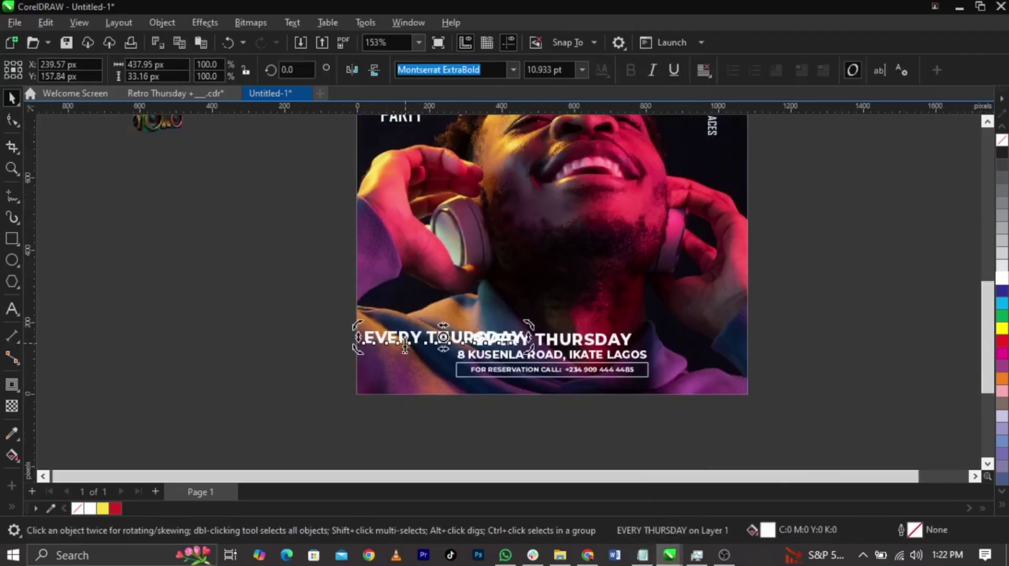
double_click(405, 345)
key("ctrl+a")
key("ctrl+v")
Step: Delete 08pm from the door opens line and retype it as separate text above
key("z")
left_click_drag(314, 299, 556, 411)
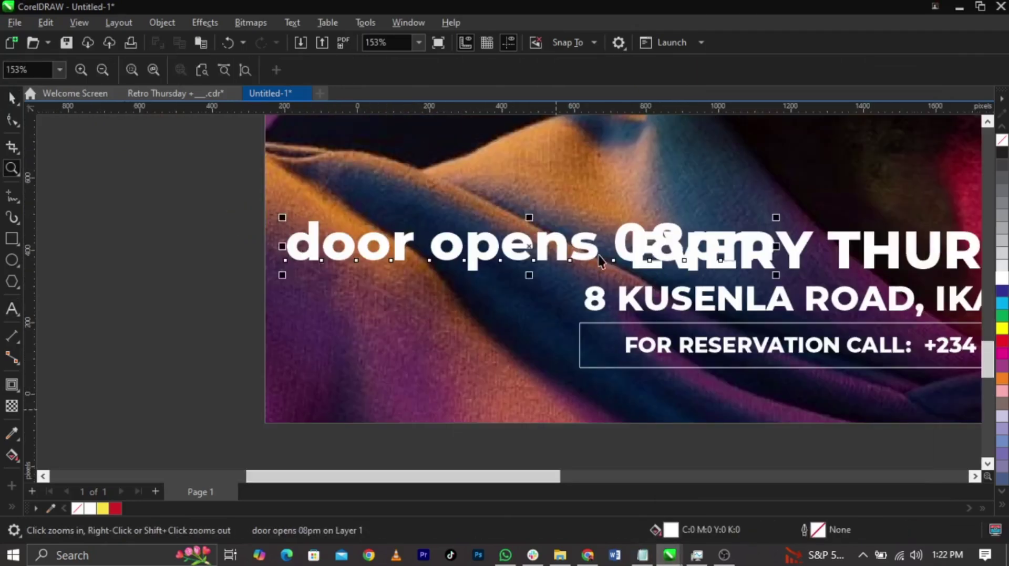
key("space")
double_click(355, 334)
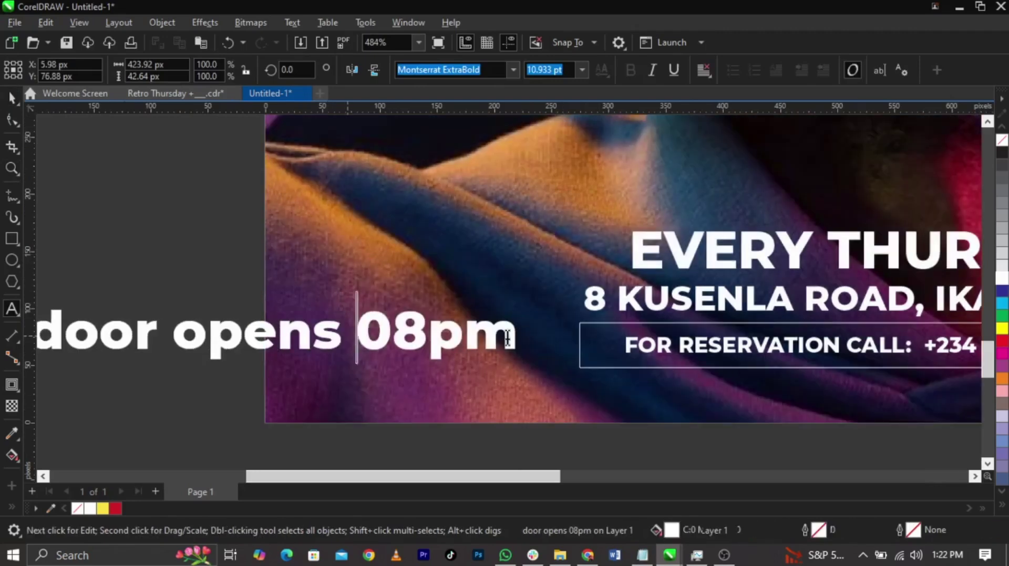
key("shift+End")
key("Delete")
left_click(330, 246)
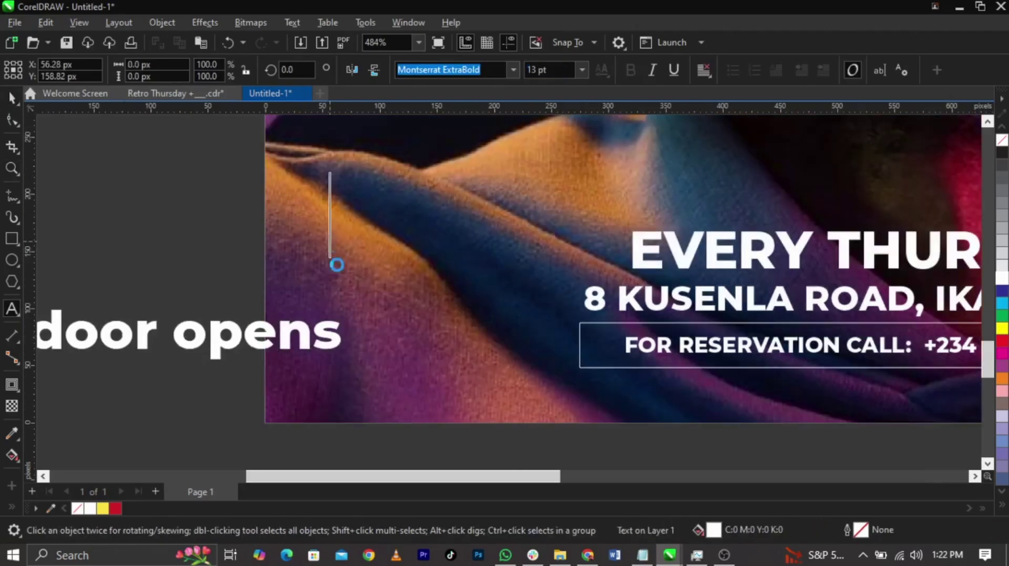
type("08pm")
key("ctrl+space")
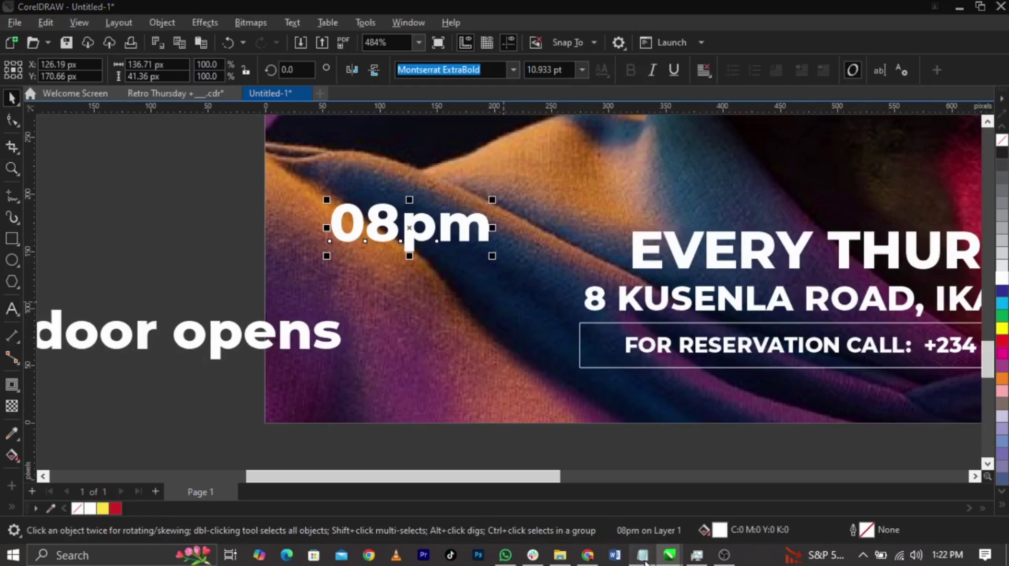
Step: Set the 08pm text's font to TacticSansExd-Blk
key("alt+Tab")
left_click_drag(759, 456, 643, 453)
key("ctrl+c")
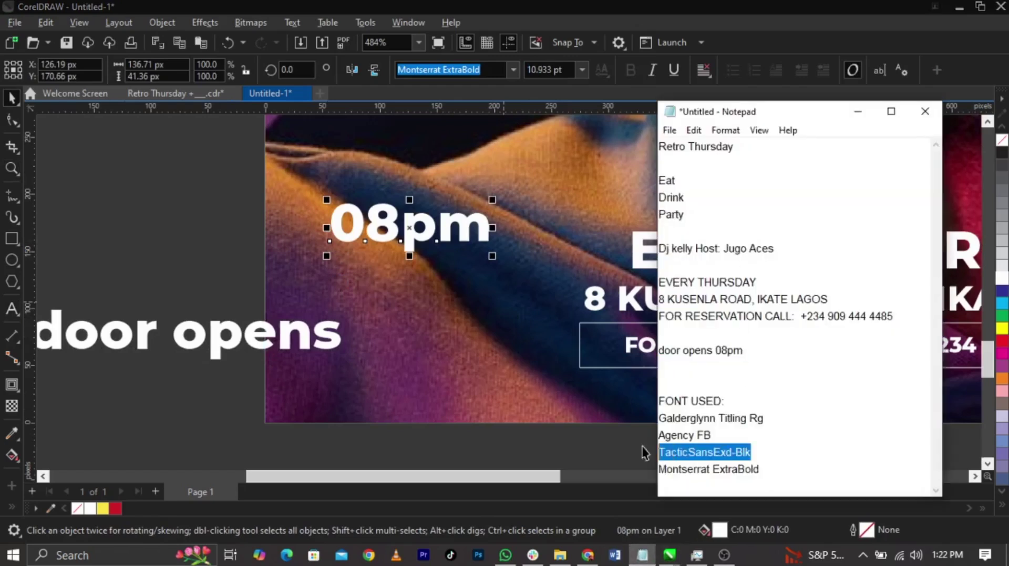
left_click(409, 228)
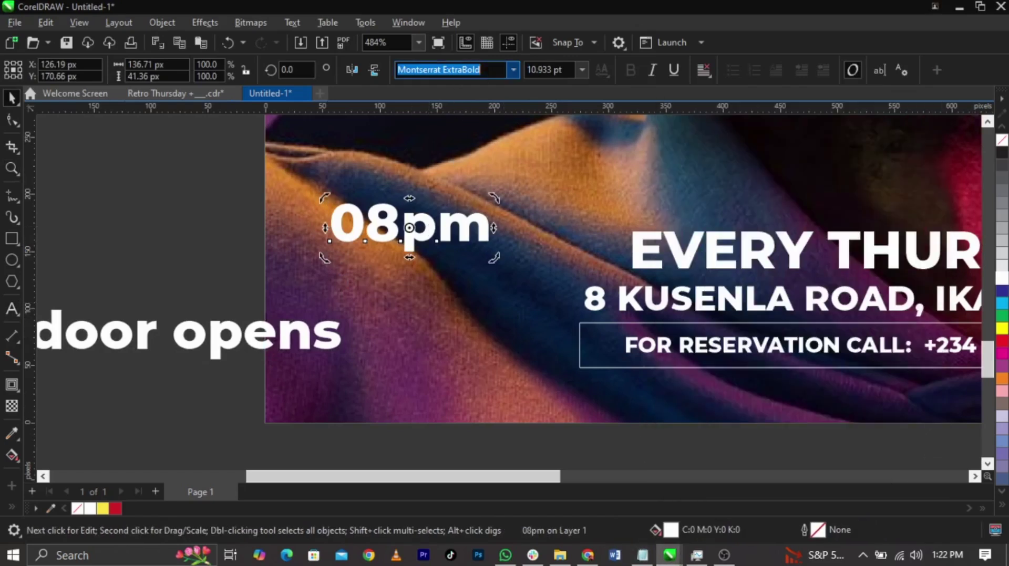
key("ctrl+v")
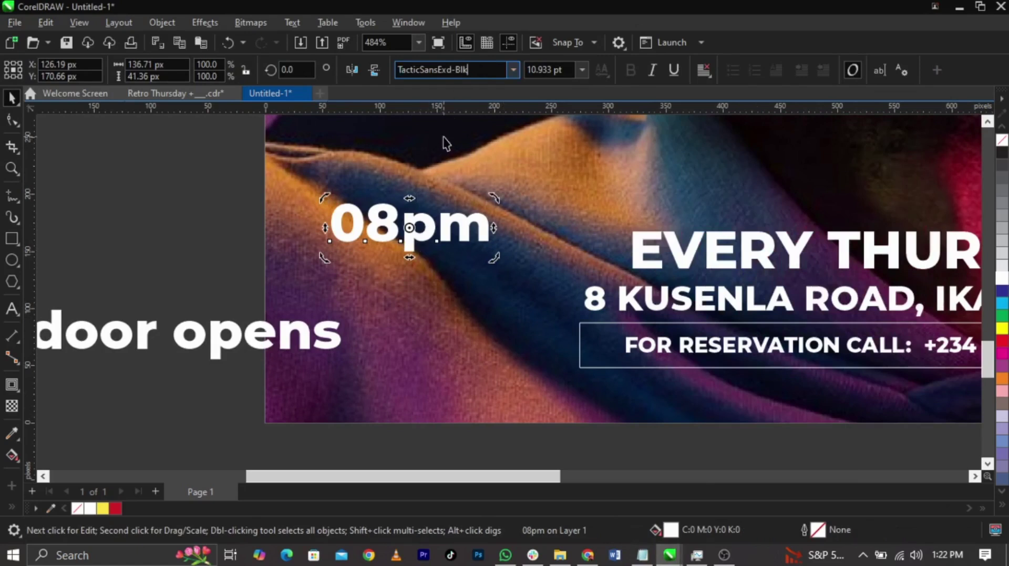
left_click(481, 209)
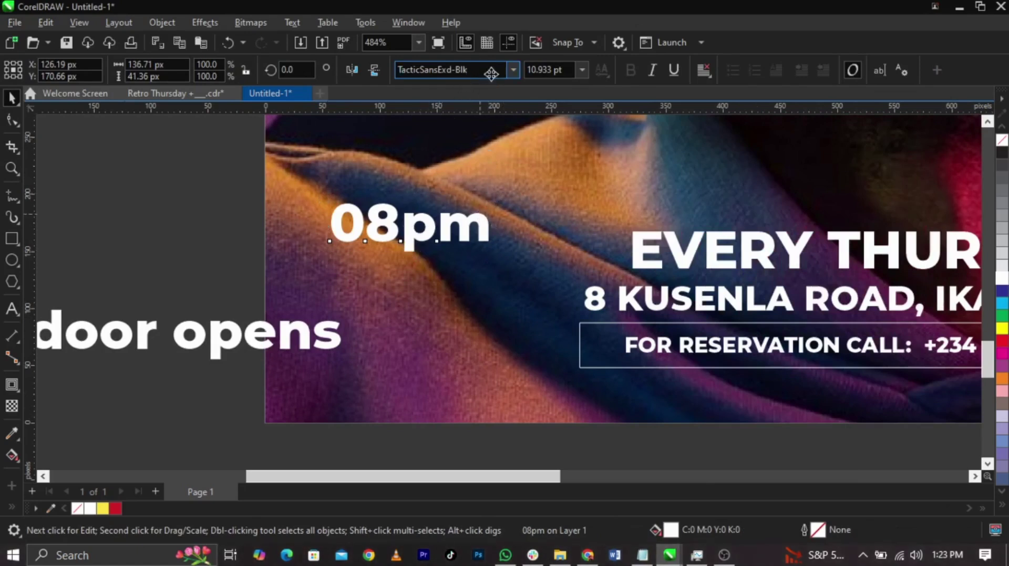
key("Return")
Step: Stack the text as 08 over pm and change it to UPPERCASE
double_click(455, 239)
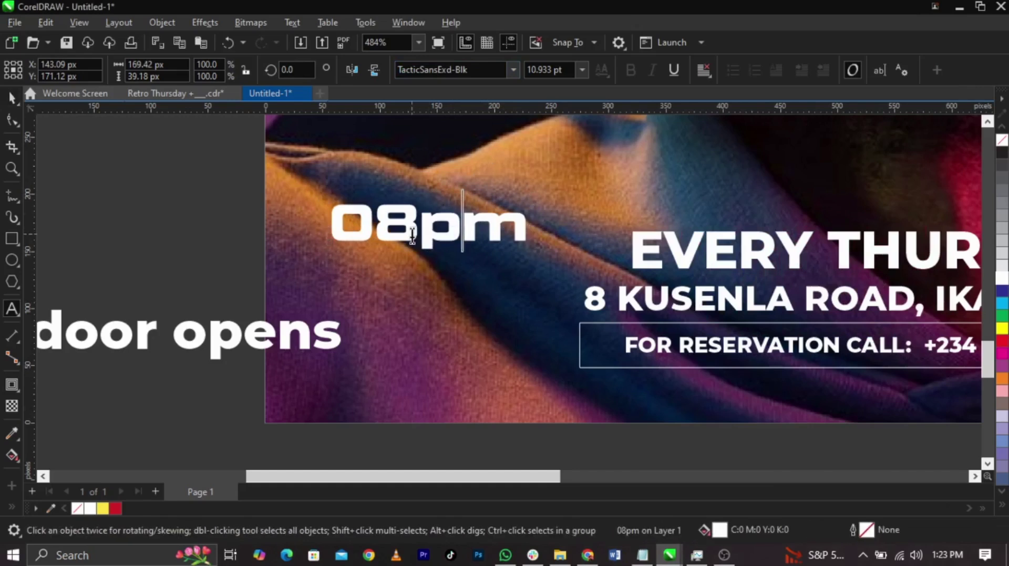
left_click(420, 239)
key("Return")
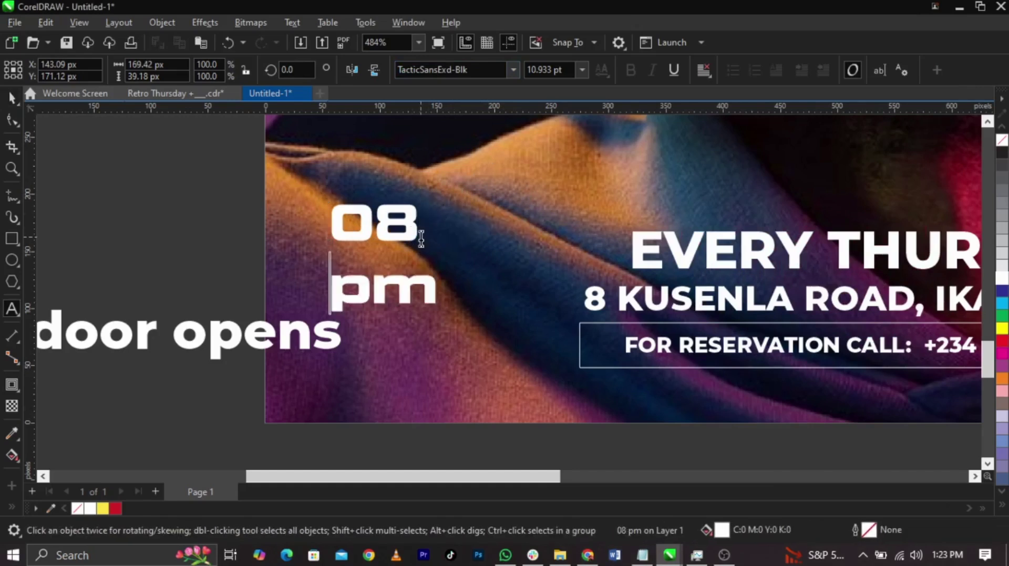
key("ctrl+a")
key("shift+F3")
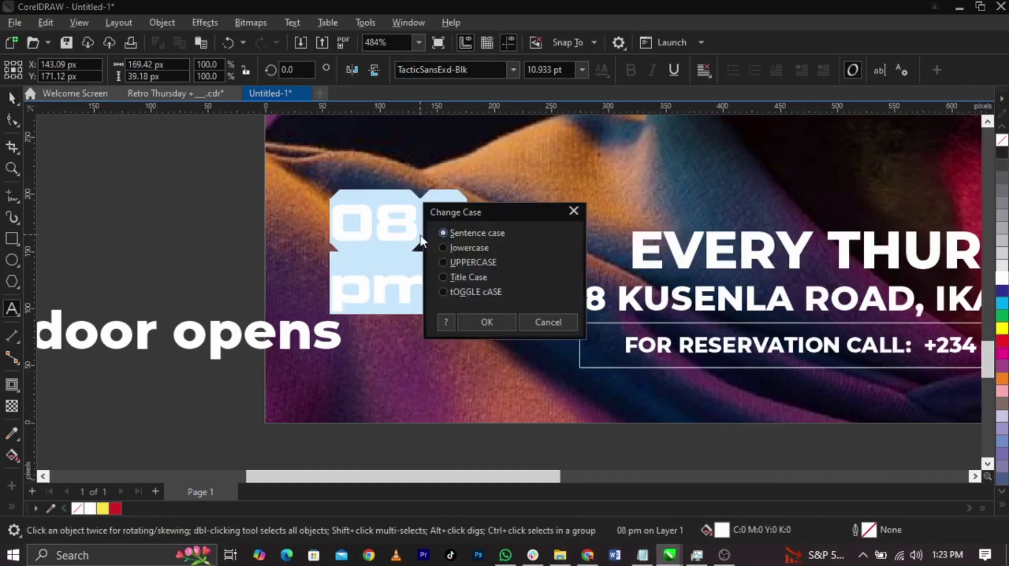
left_click(457, 262)
left_click(486, 322)
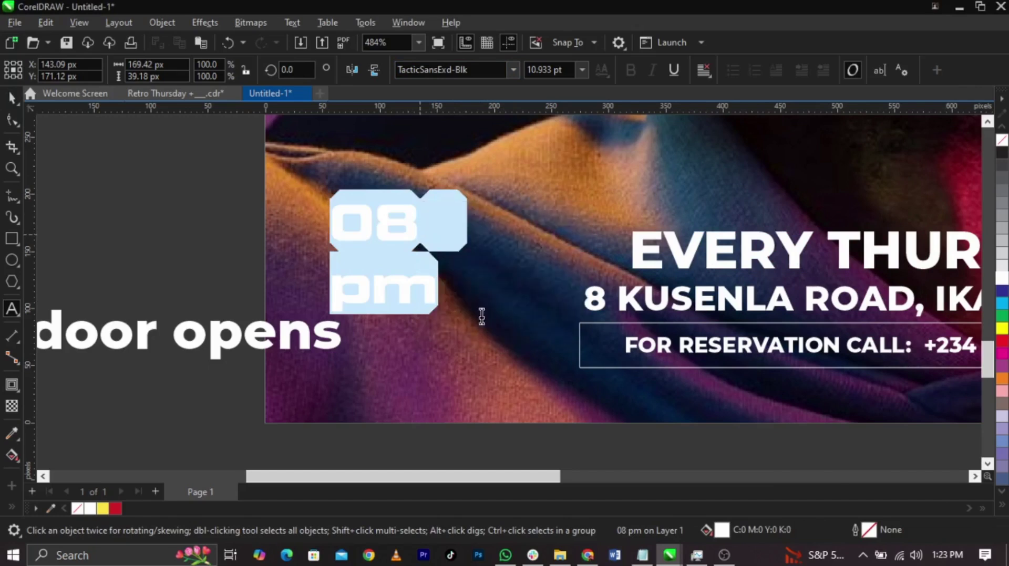
Step: Pull PM closer to 08, widen 08 to match PM, then reposition and shrink the time
left_click(8, 119)
left_click_drag(324, 310, 323, 273)
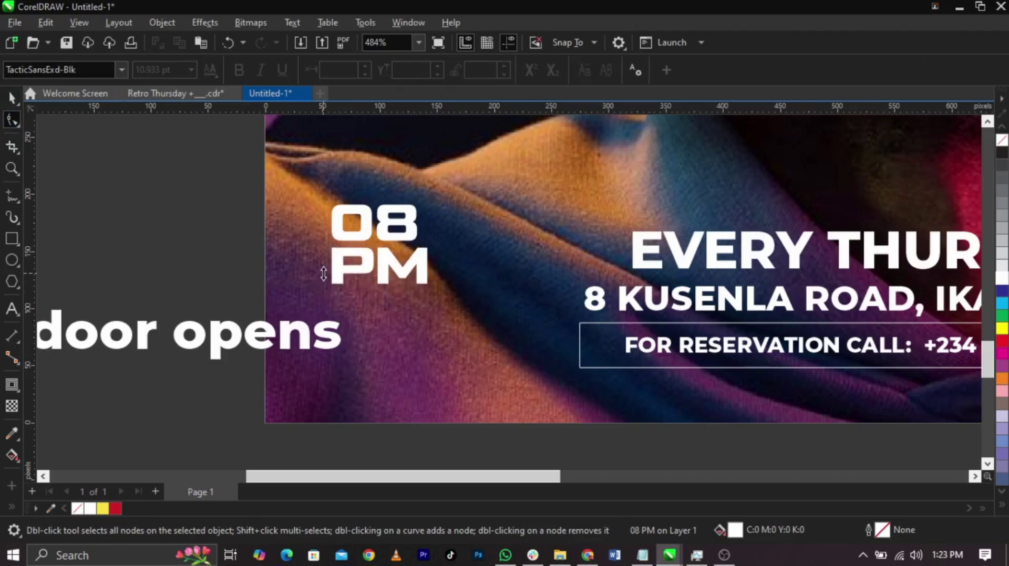
key("space")
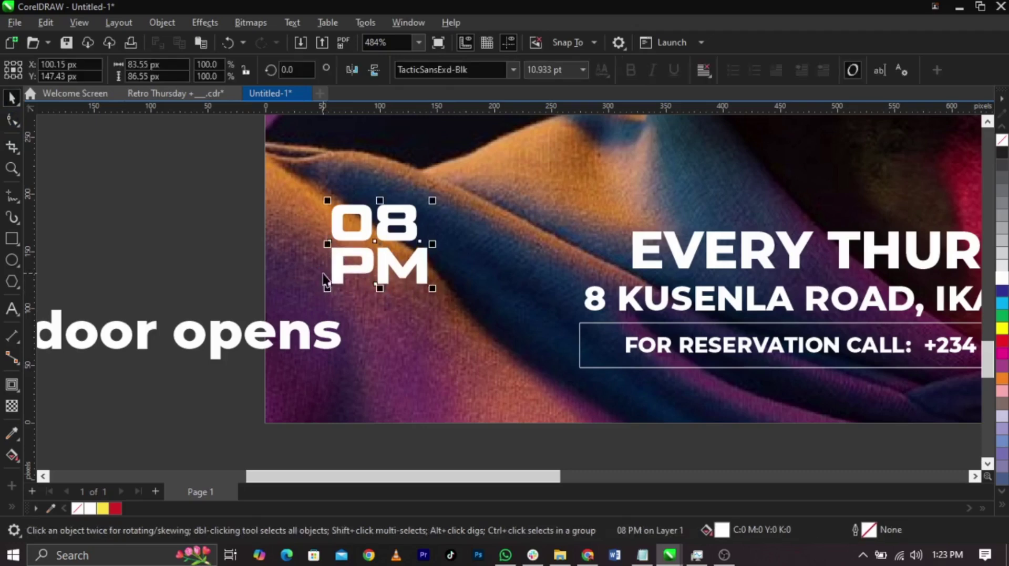
key("ctrl+k")
scroll(417, 260, "up", 3)
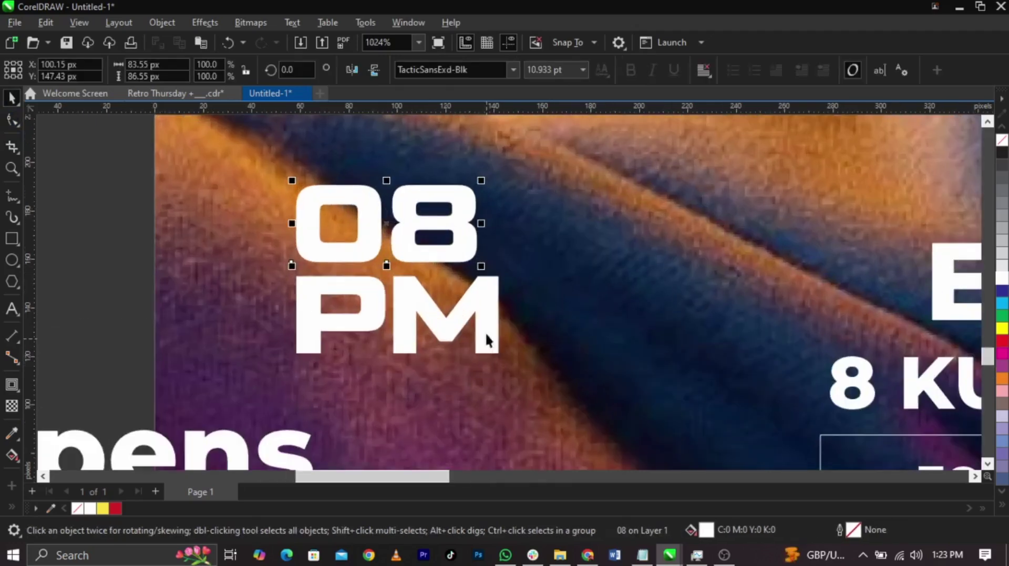
left_click_drag(497, 175, 518, 166)
left_click_drag(483, 303, 564, 345)
left_click_drag(584, 401, 552, 396)
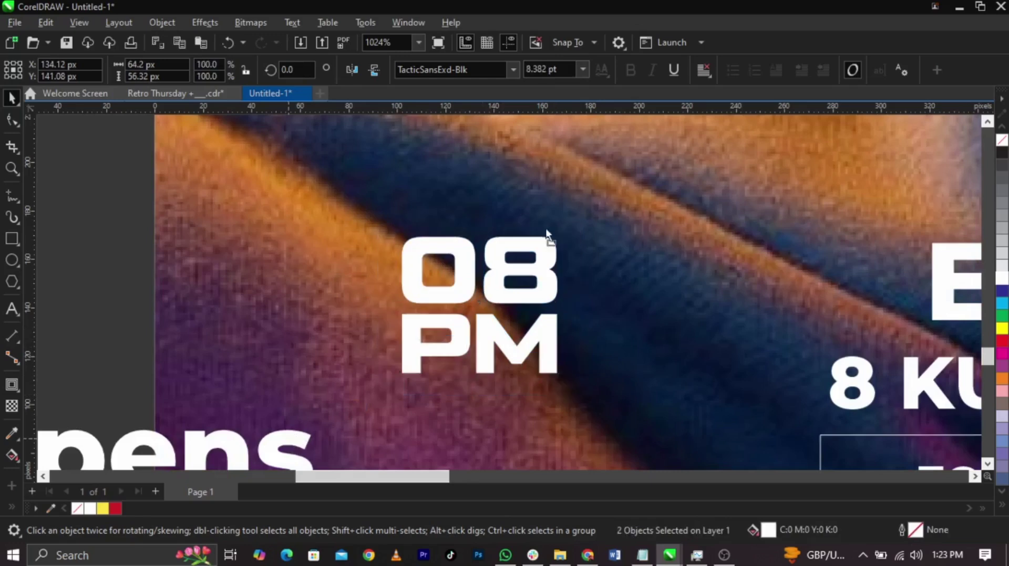
Step: Move door opens above the time, scale it down, and make it UPPERCASE DOOR OPENS
left_click_drag(291, 445, 620, 180)
left_click_drag(649, 255, 412, 264)
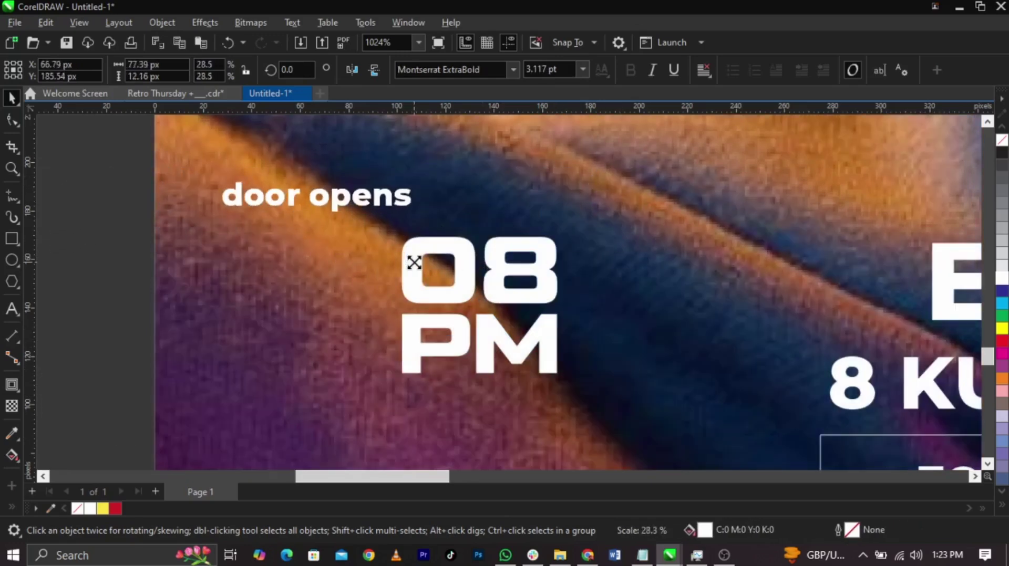
double_click(401, 205)
key("ctrl+a")
key("shift+F3")
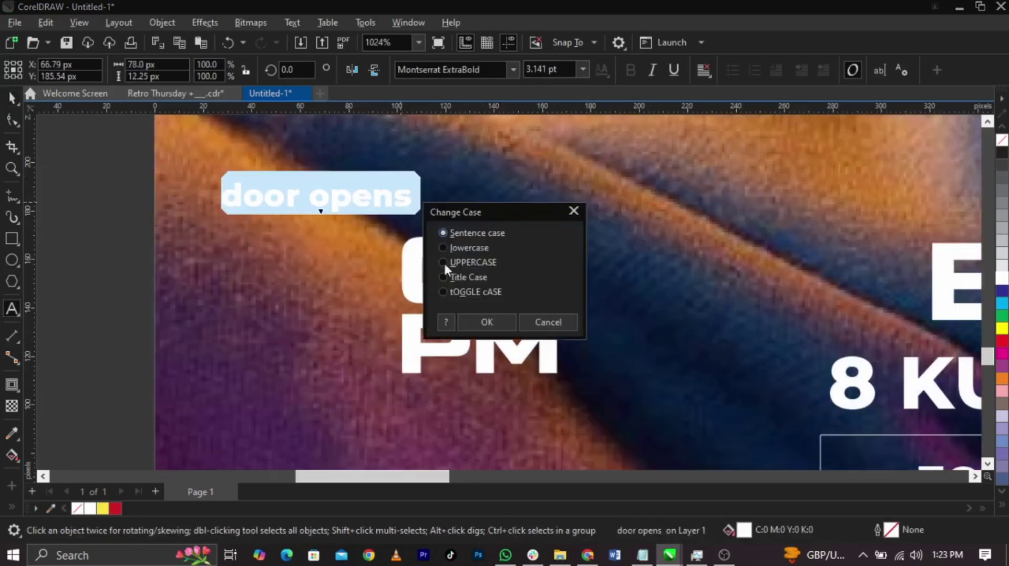
left_click(462, 264)
left_click(480, 328)
key("ctrl+space")
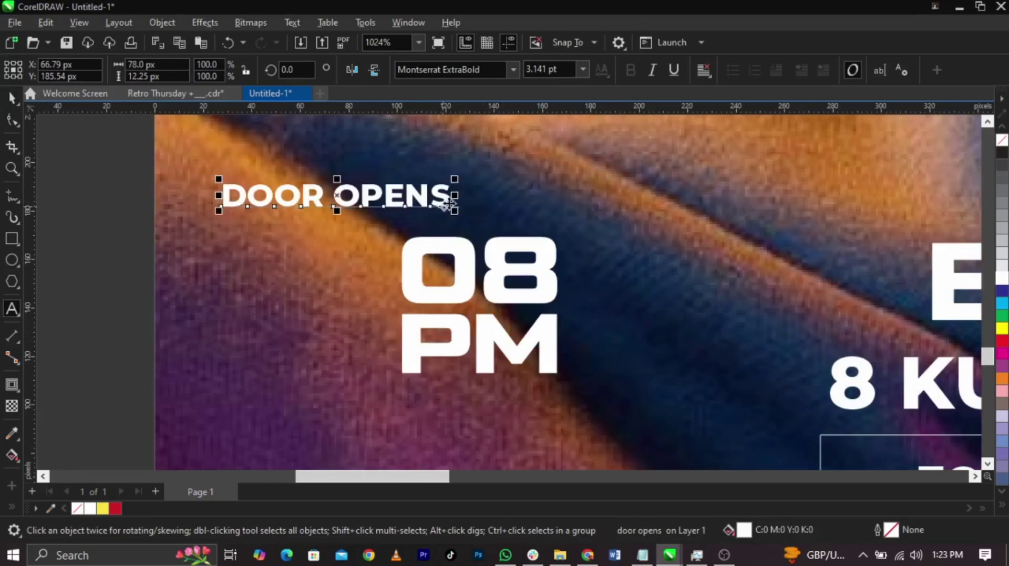
left_click_drag(454, 211, 358, 202)
Step: Paste DOOR OPENS three more times so it repeats four times in a row
double_click(351, 191)
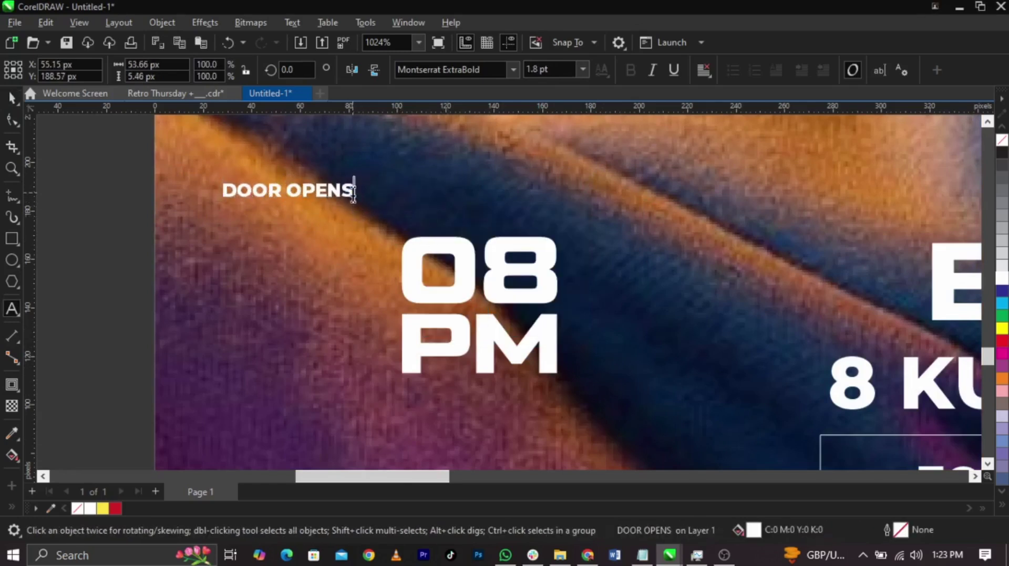
key("ctrl+a")
key("ctrl+c")
left_click(353, 193)
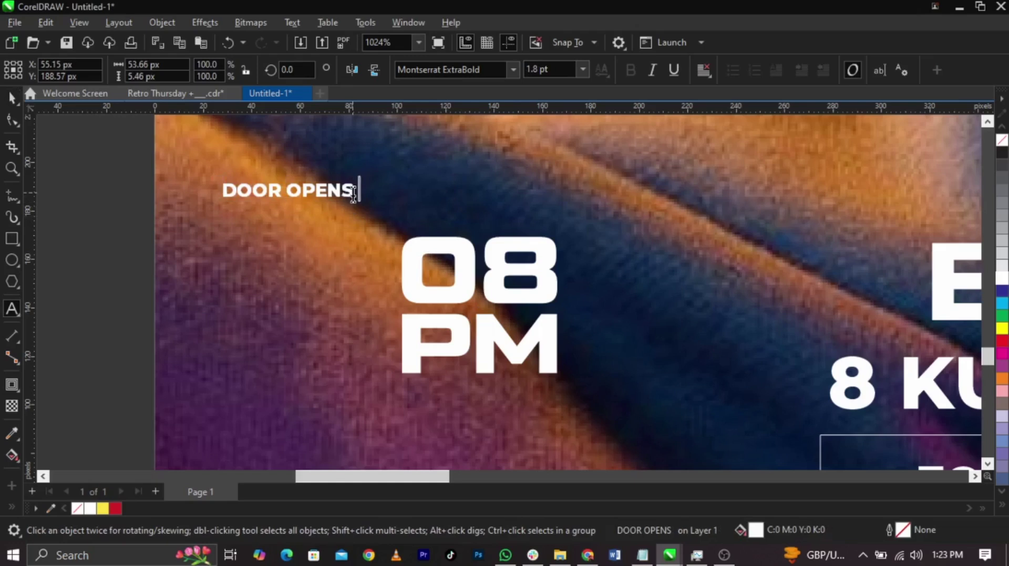
key("ctrl+space")
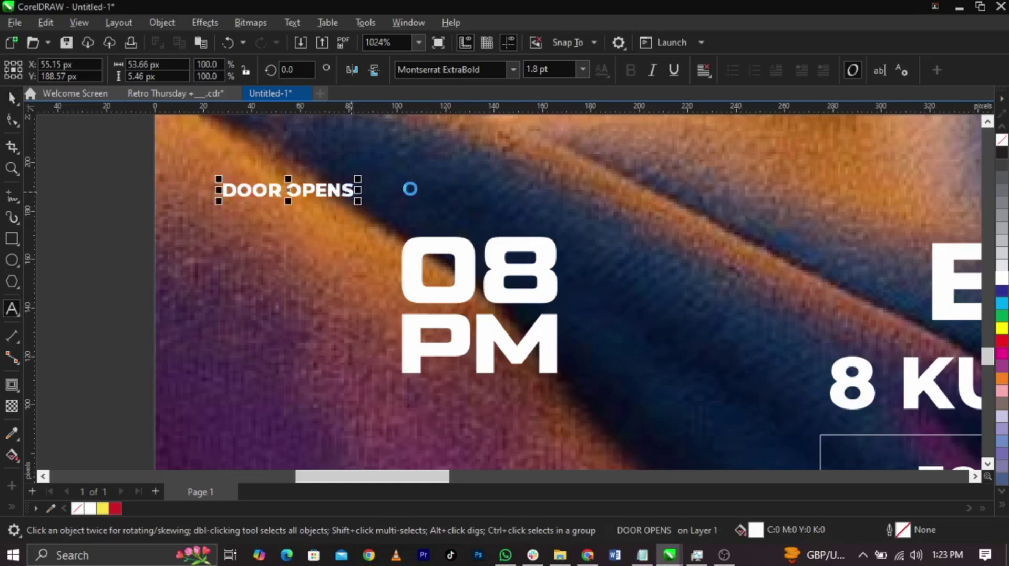
key("ctrl+v")
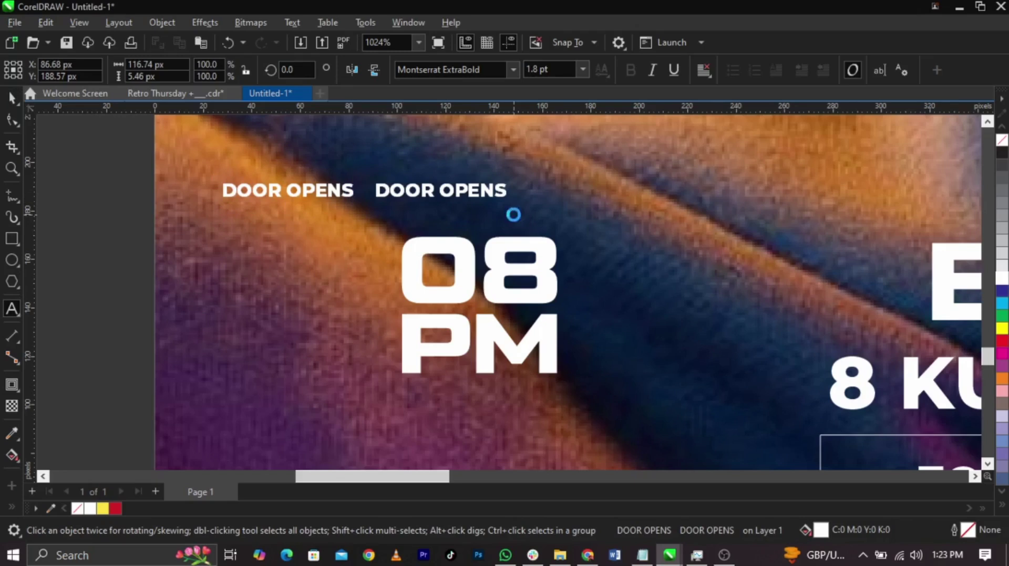
key("ctrl+v")
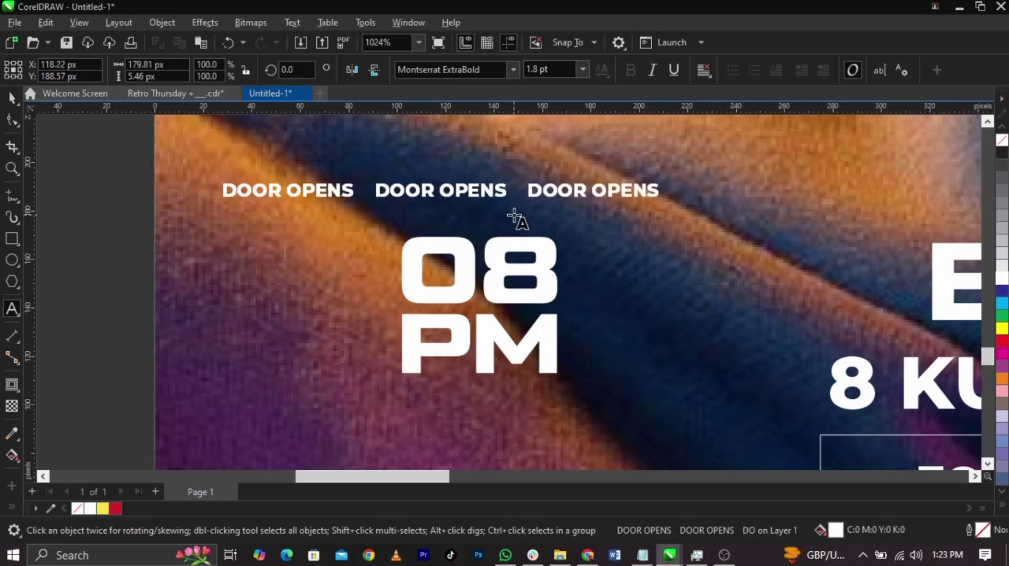
key("ctrl+v")
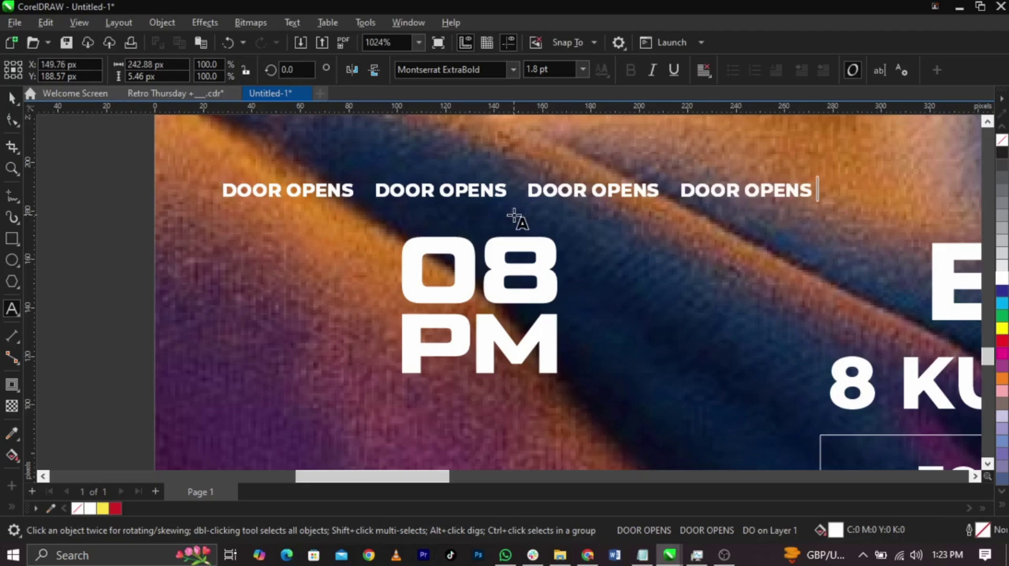
key("ctrl+space")
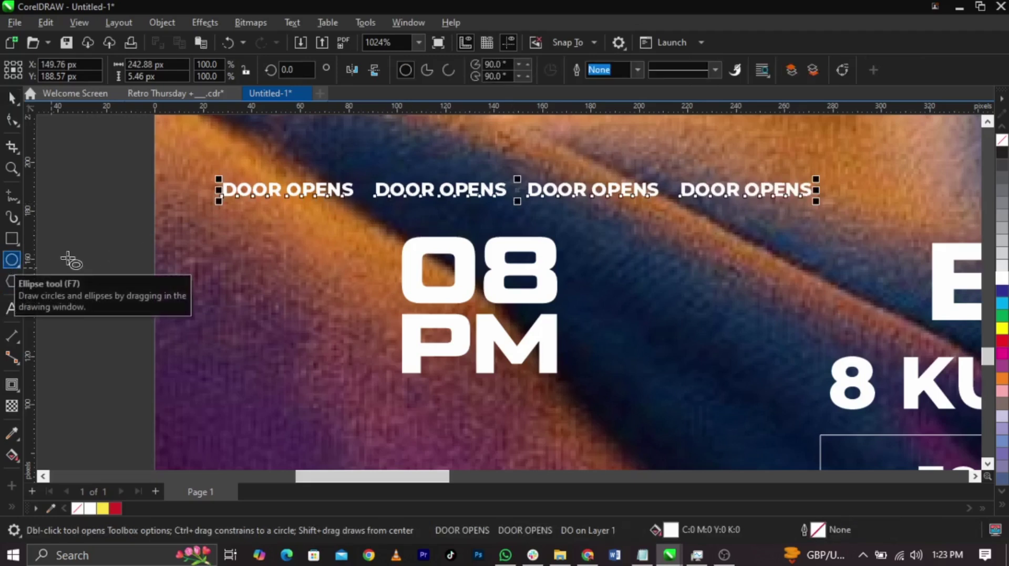
Step: Draw a circle around the 08 PM time and center the DOOR OPENS row on it
left_click_drag(389, 203, 611, 420)
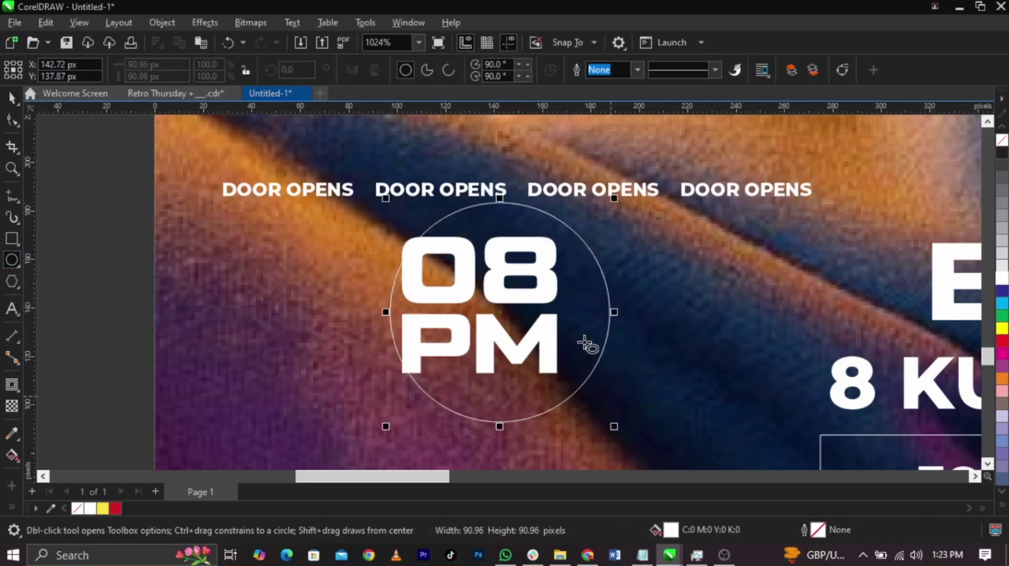
key("space")
left_click_drag(585, 342, 568, 330)
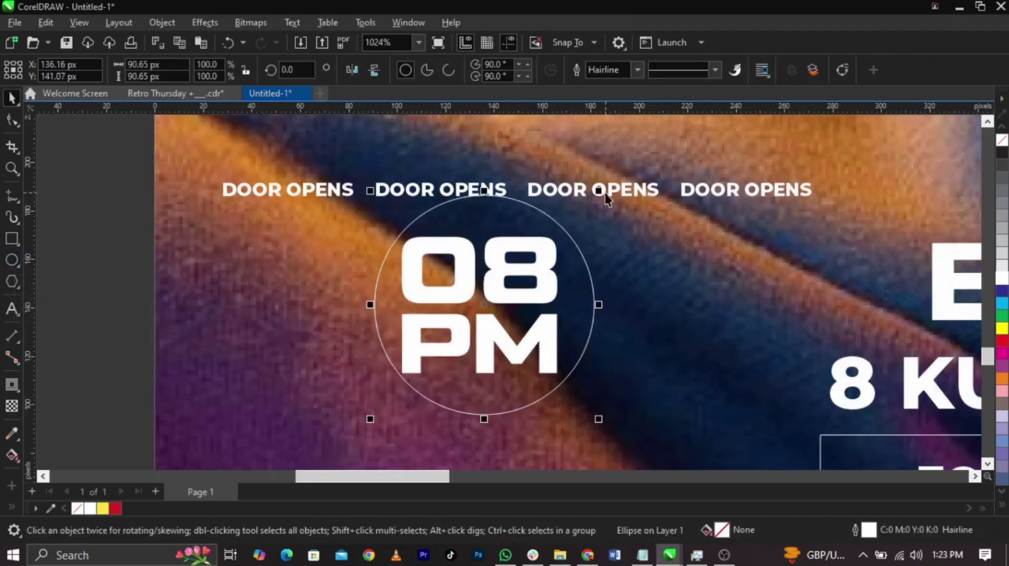
left_click(605, 193)
left_click(589, 274, "shift")
key("c")
Step: Adjust the DOOR OPENS row's position, then select it with the circle for Fit Text to Path
left_click(591, 193)
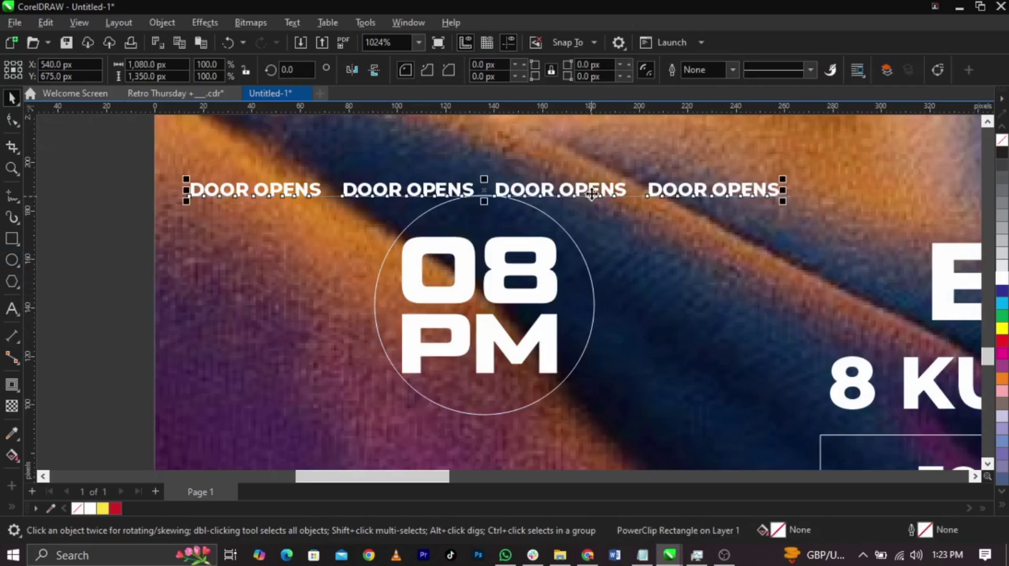
left_click_drag(591, 193, 531, 207)
key("Escape")
left_click(534, 205, "shift")
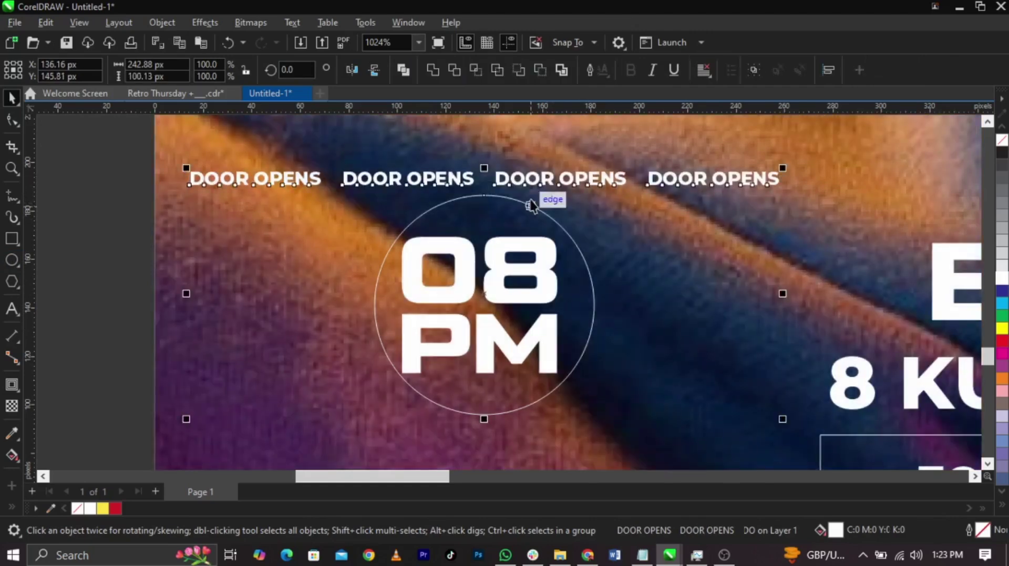
left_click(383, 184)
left_click(389, 182)
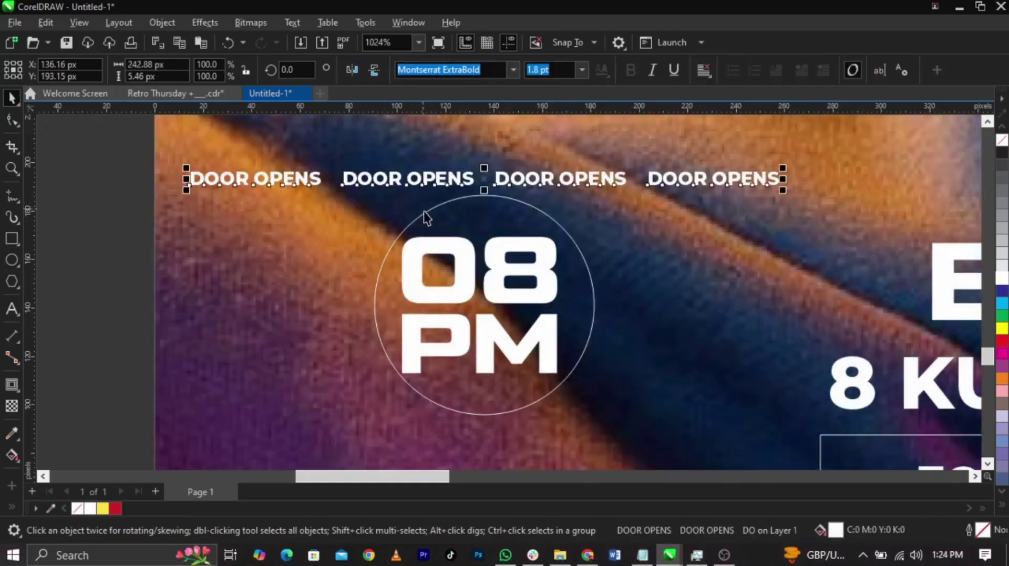
left_click(426, 213, "shift")
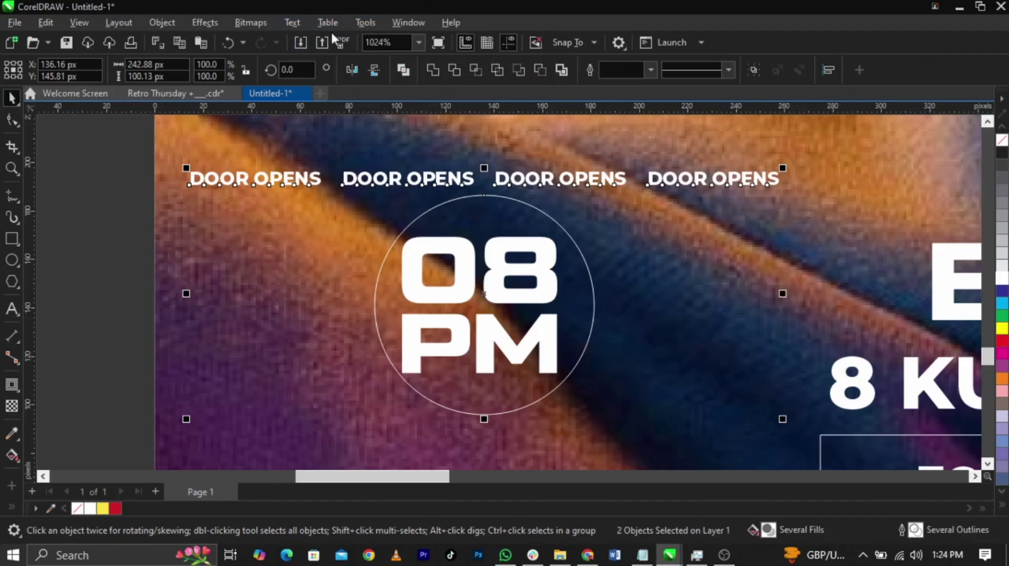
left_click(300, 20)
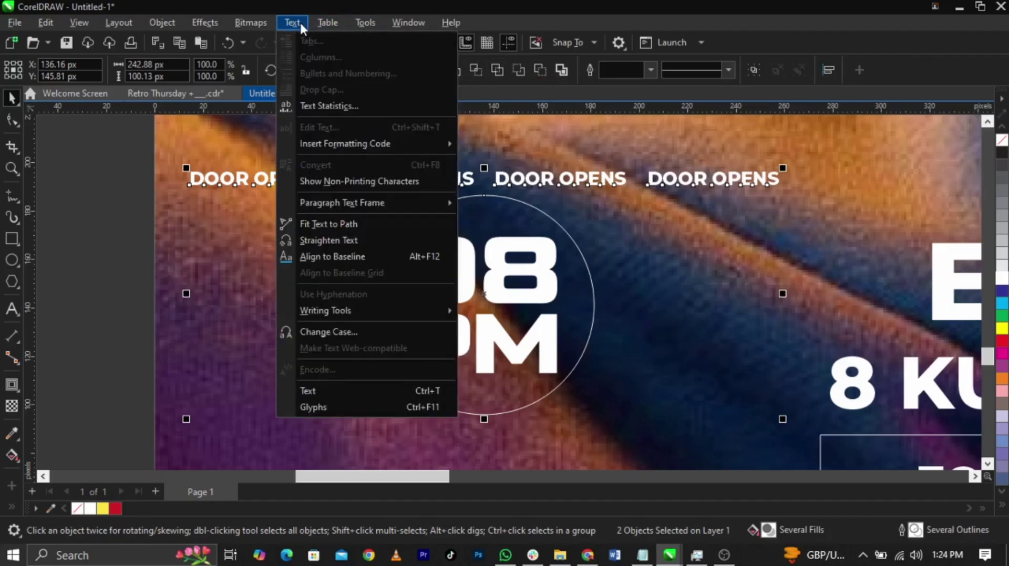
left_click(367, 225)
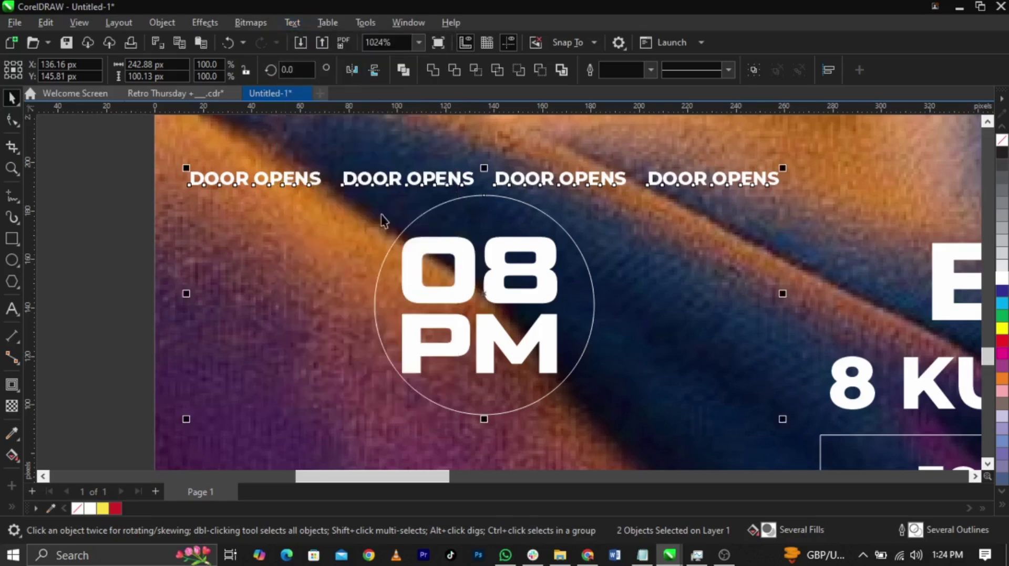
left_click(646, 332)
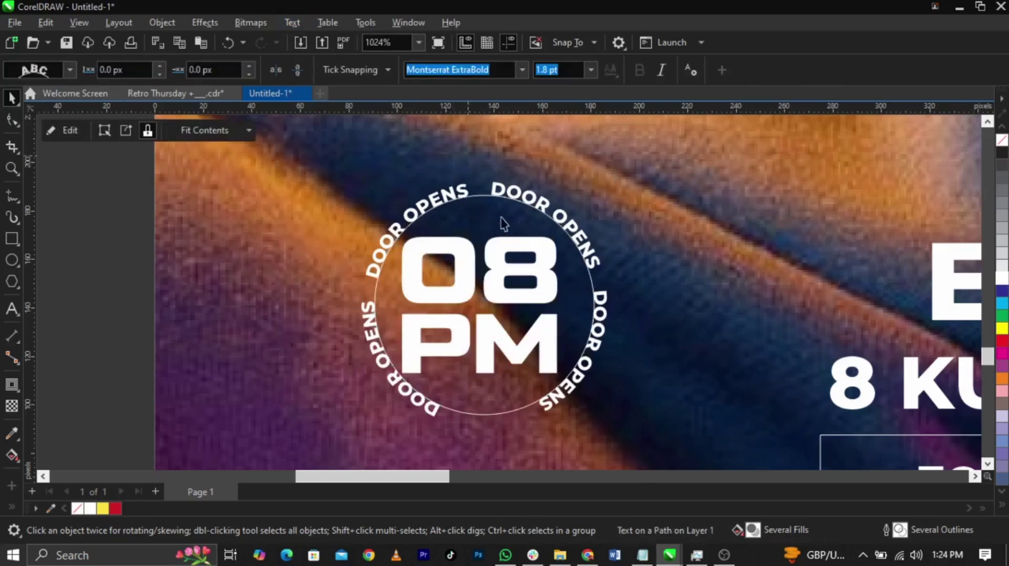
left_click(493, 191)
double_click(491, 188)
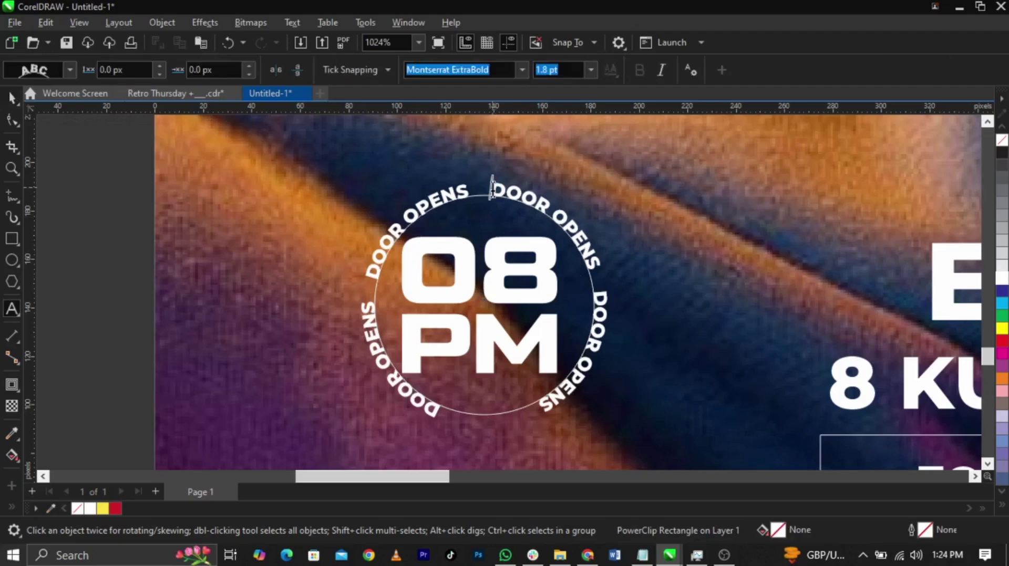
left_click(493, 191)
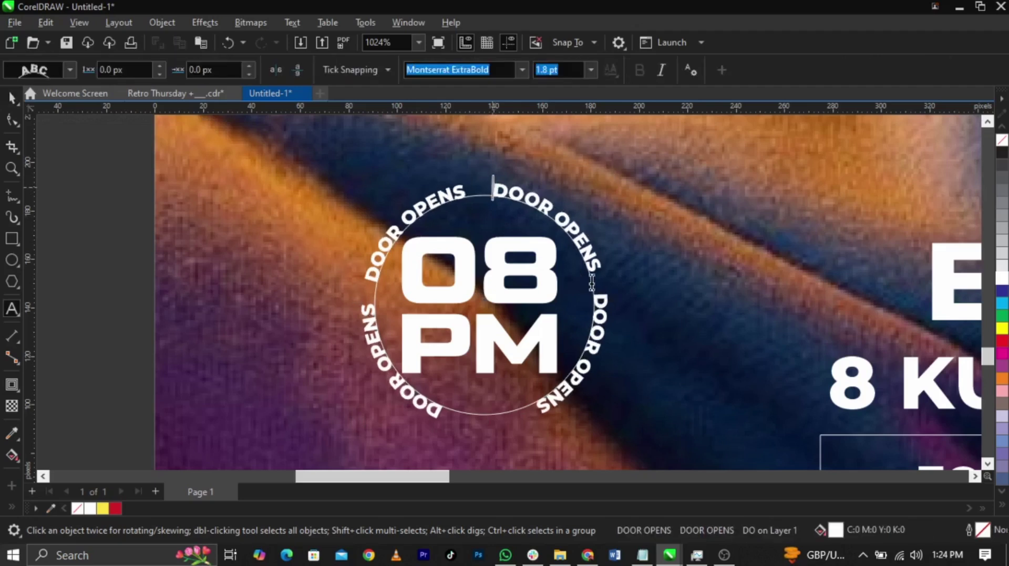
left_click_drag(592, 284, 597, 276)
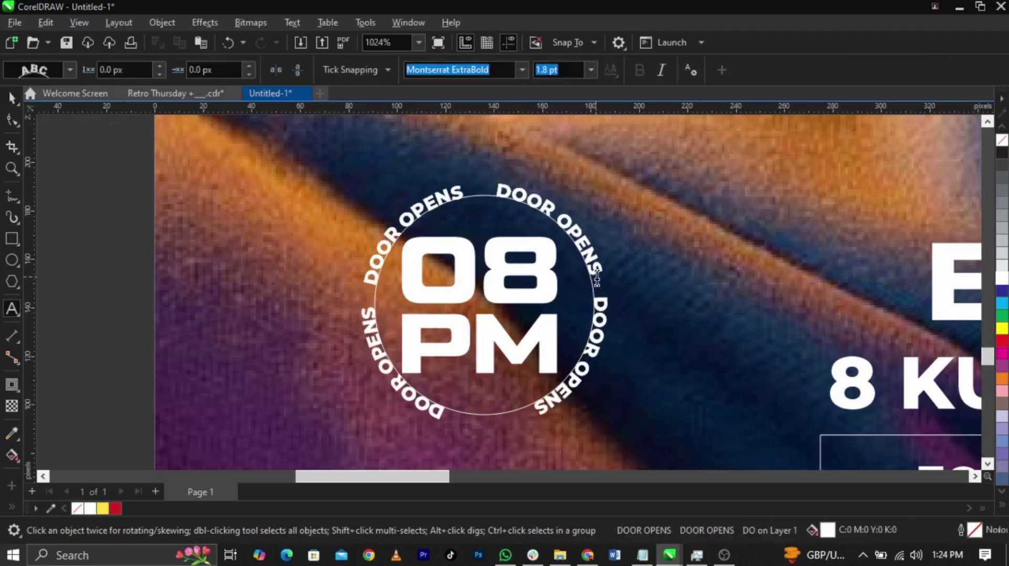
left_click(368, 304)
left_click(370, 304)
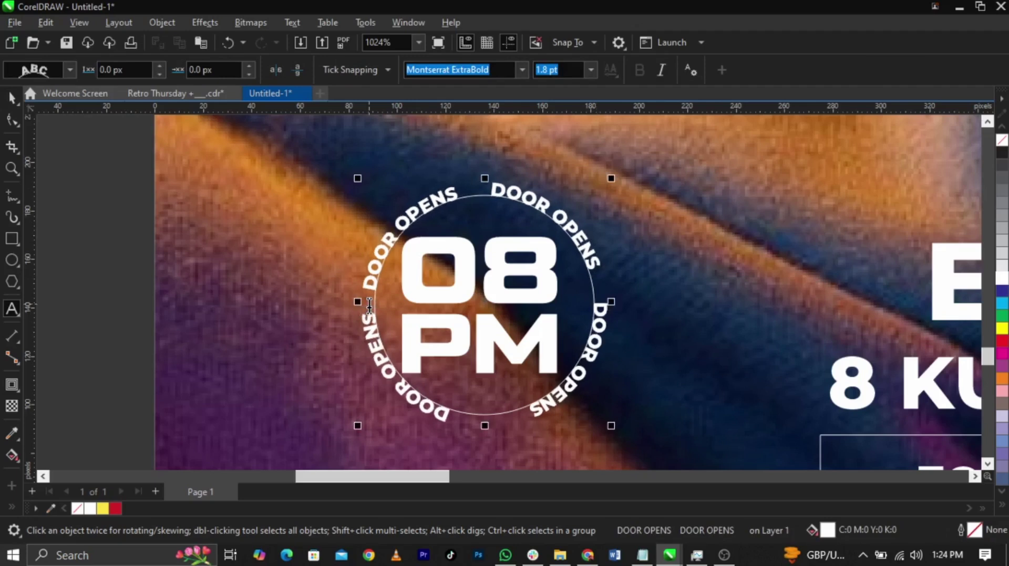
left_click(370, 305)
left_click(371, 304)
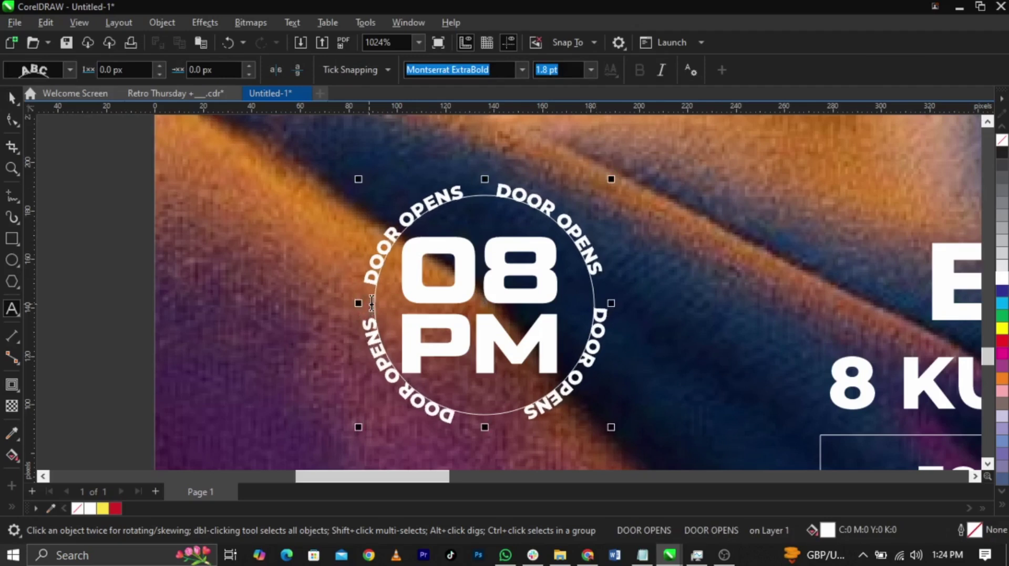
left_click(452, 222)
left_click(508, 219)
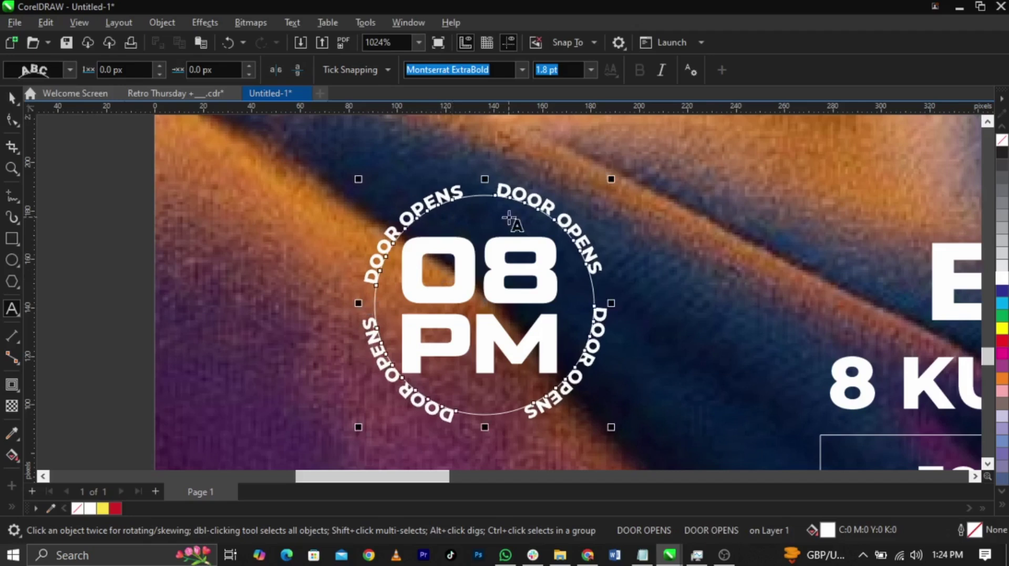
key("ctrl+space")
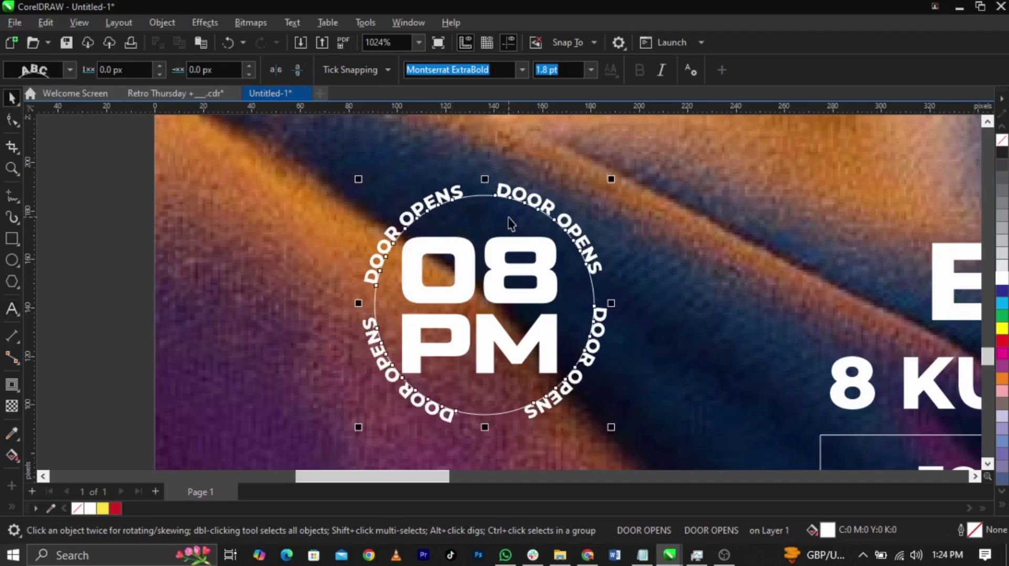
left_click(552, 207)
left_click(552, 206)
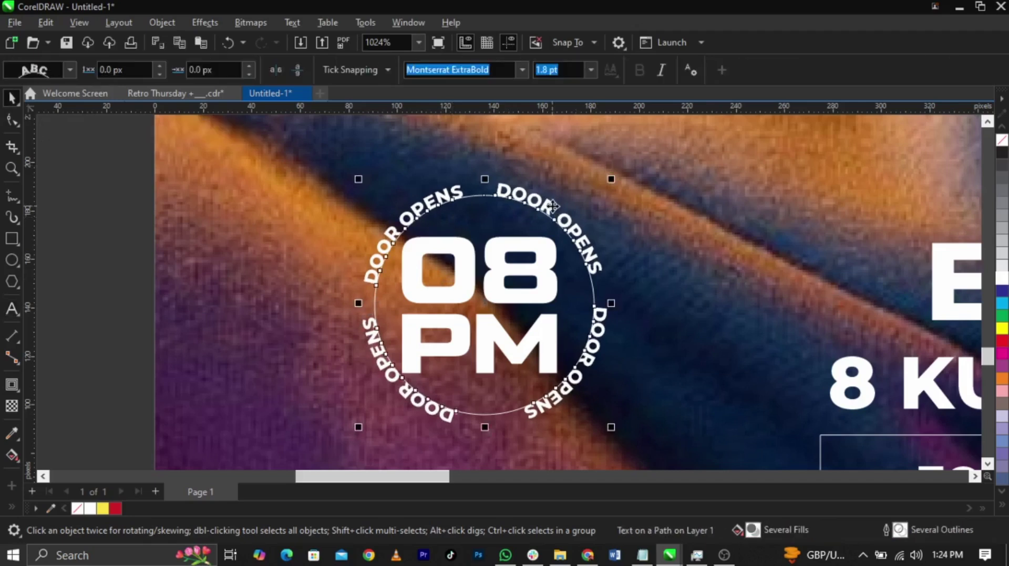
left_click(554, 241)
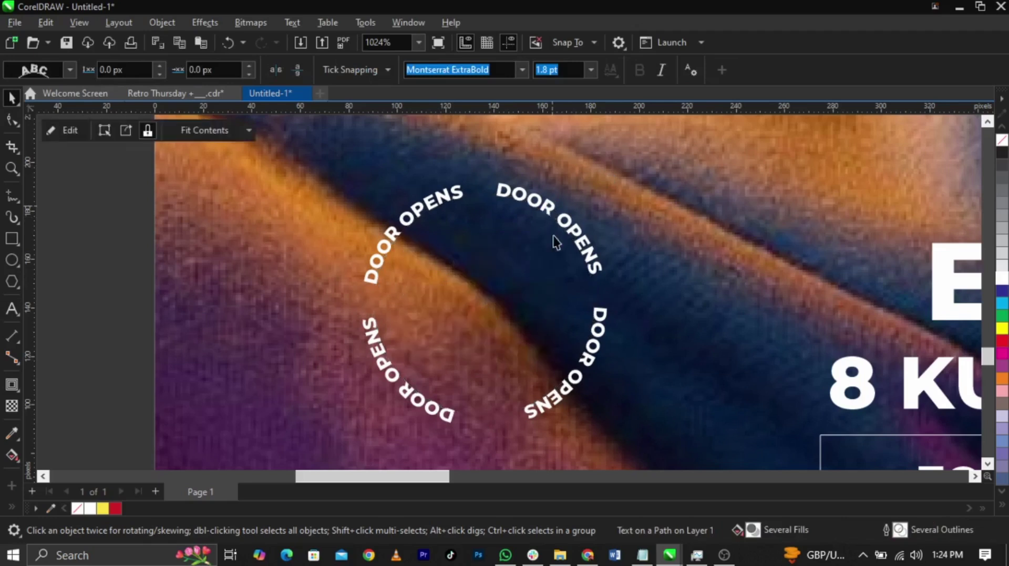
left_click(554, 235)
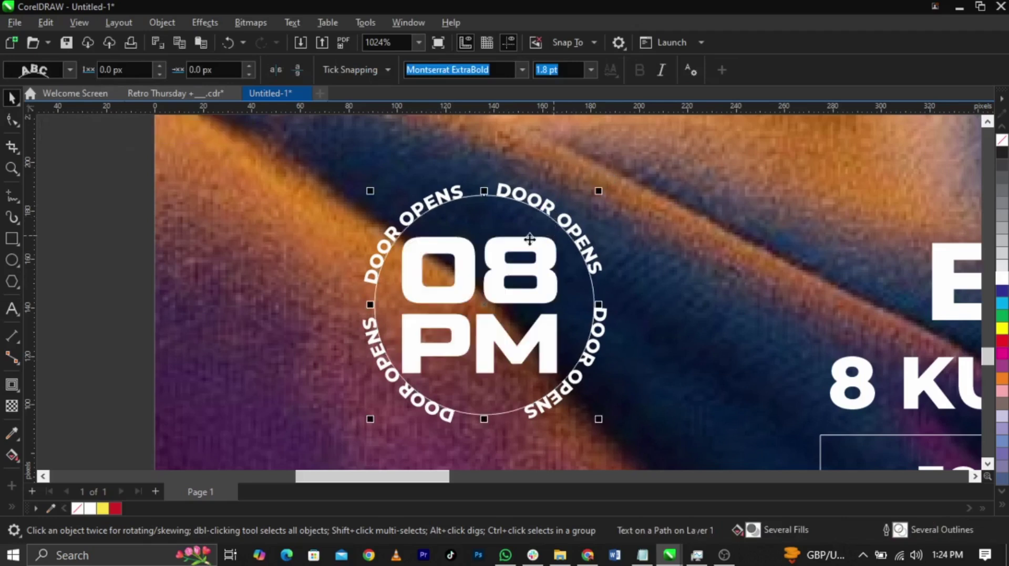
key("Escape")
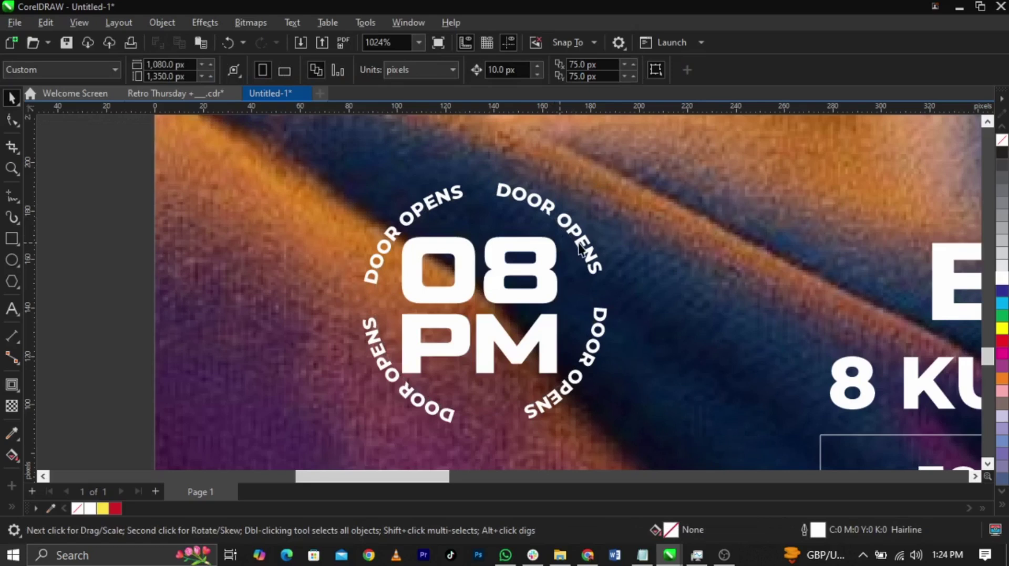
left_click(579, 245)
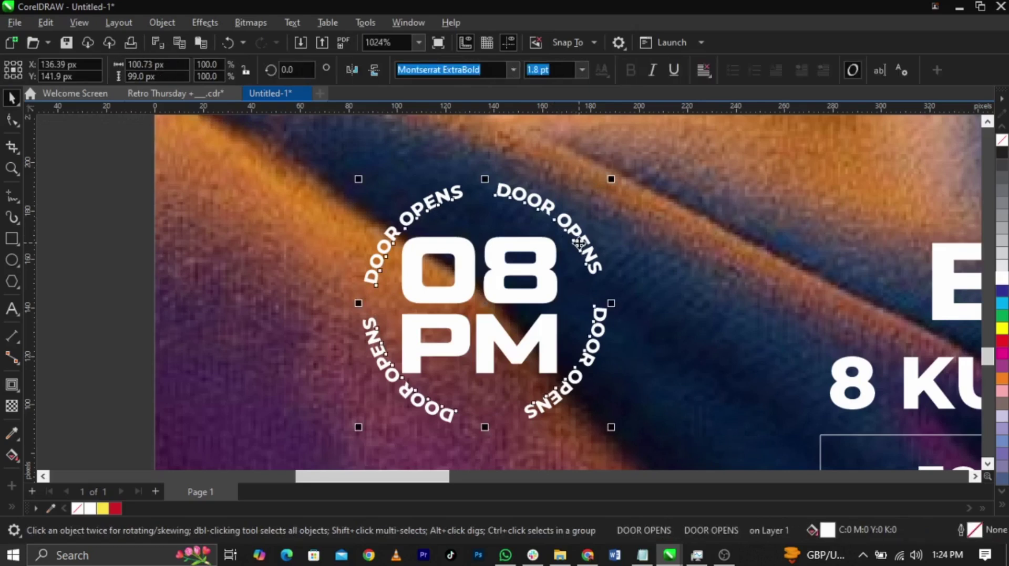
left_click(602, 274)
Step: Color the DOOR OPENS arcs: top-right yellow, right red, top-left red, bottom-left yellow
double_click(595, 272)
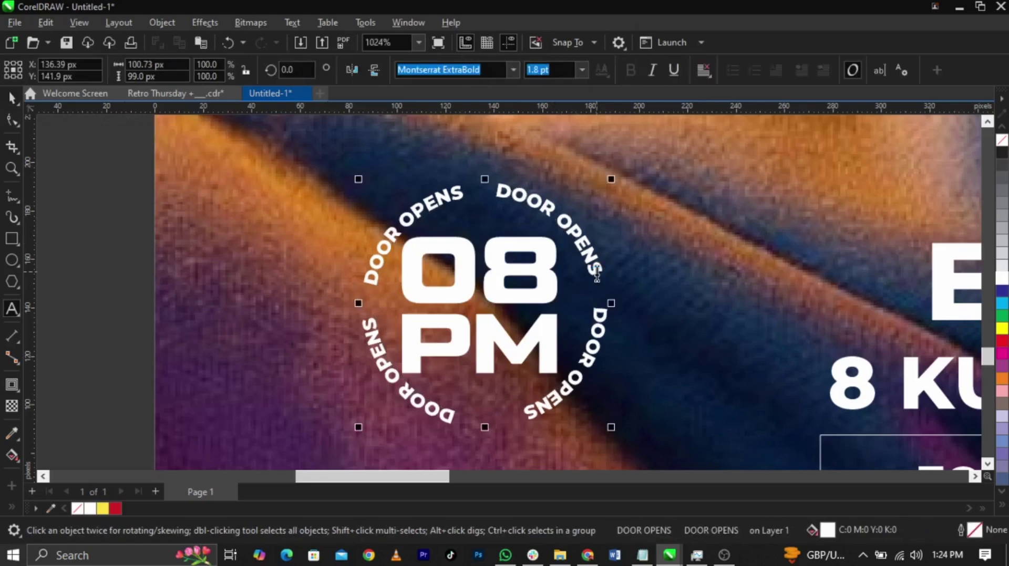
left_click_drag(596, 271, 497, 190)
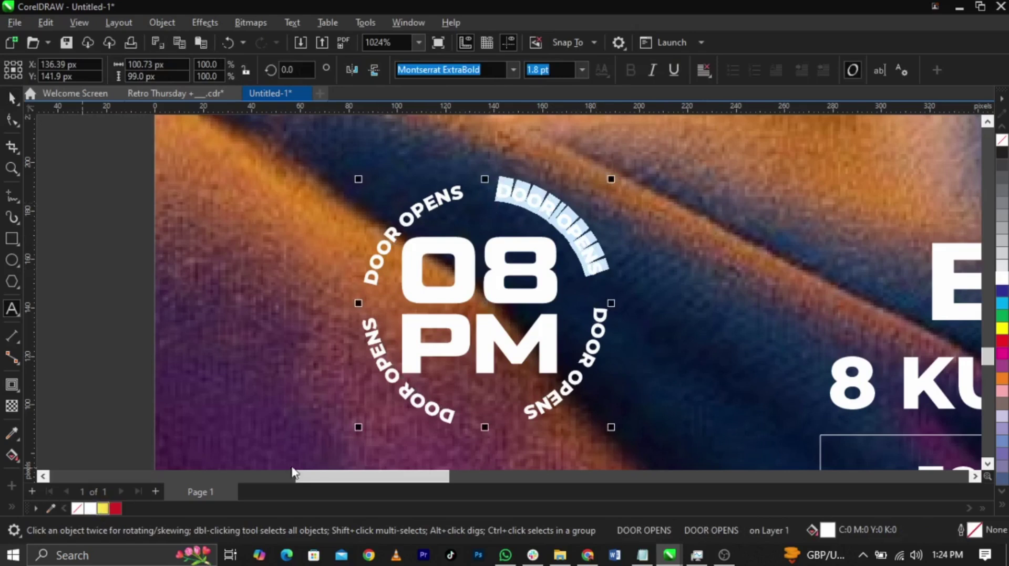
left_click(103, 509)
left_click_drag(601, 311, 528, 421)
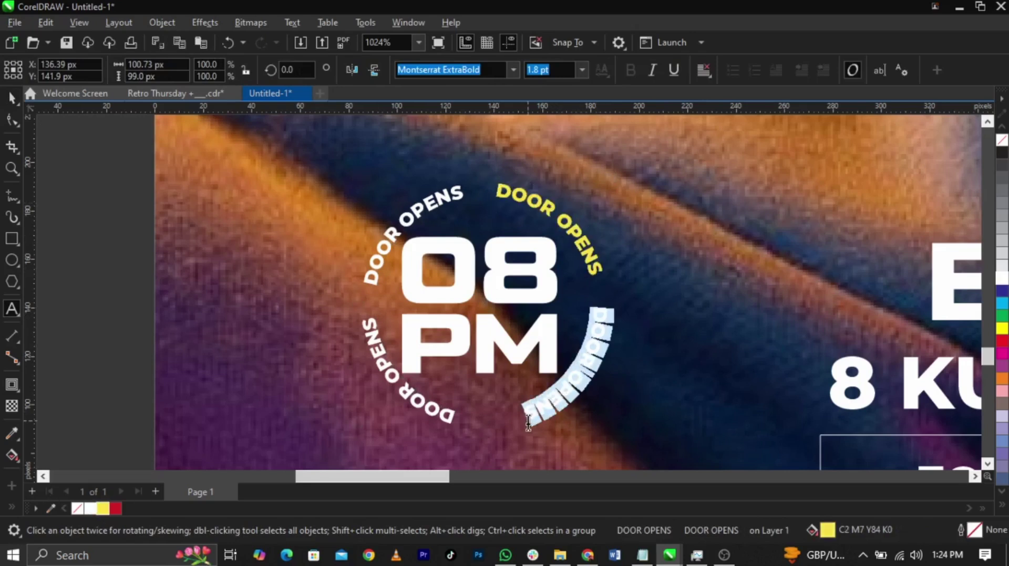
left_click(115, 509)
left_click_drag(464, 187, 360, 278)
left_click(115, 508)
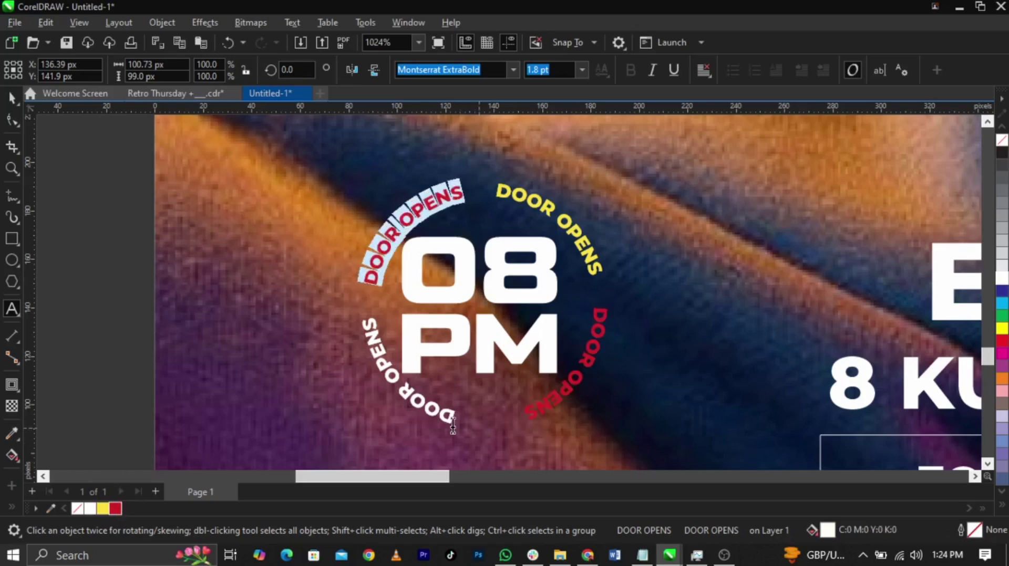
left_click_drag(451, 420, 348, 330)
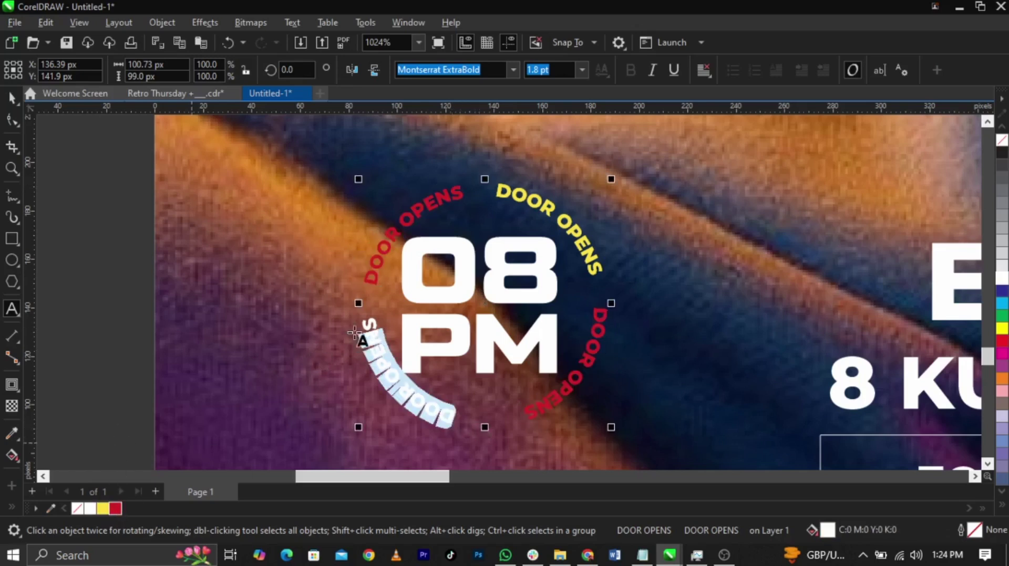
left_click(369, 315)
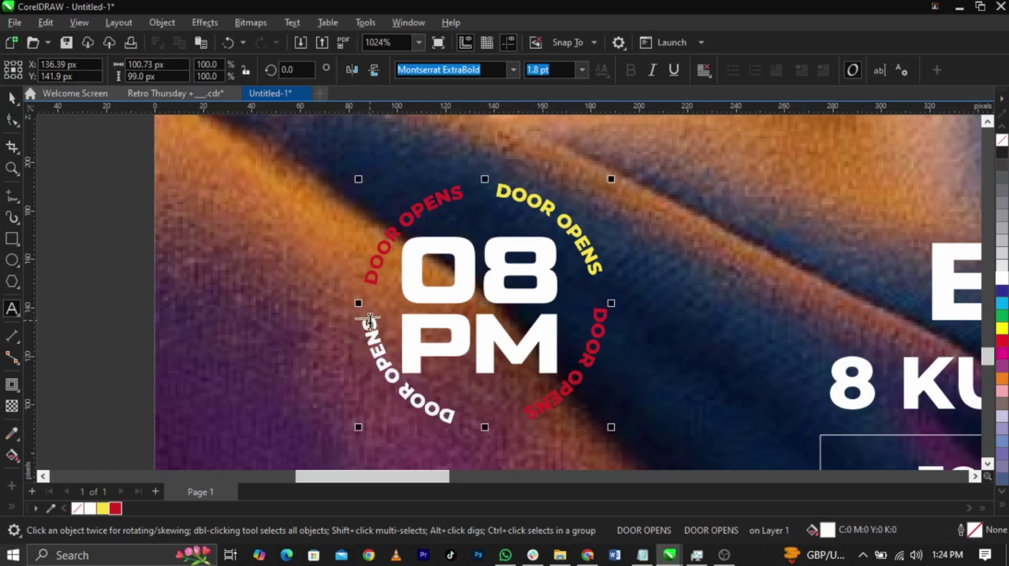
left_click_drag(368, 326, 472, 408)
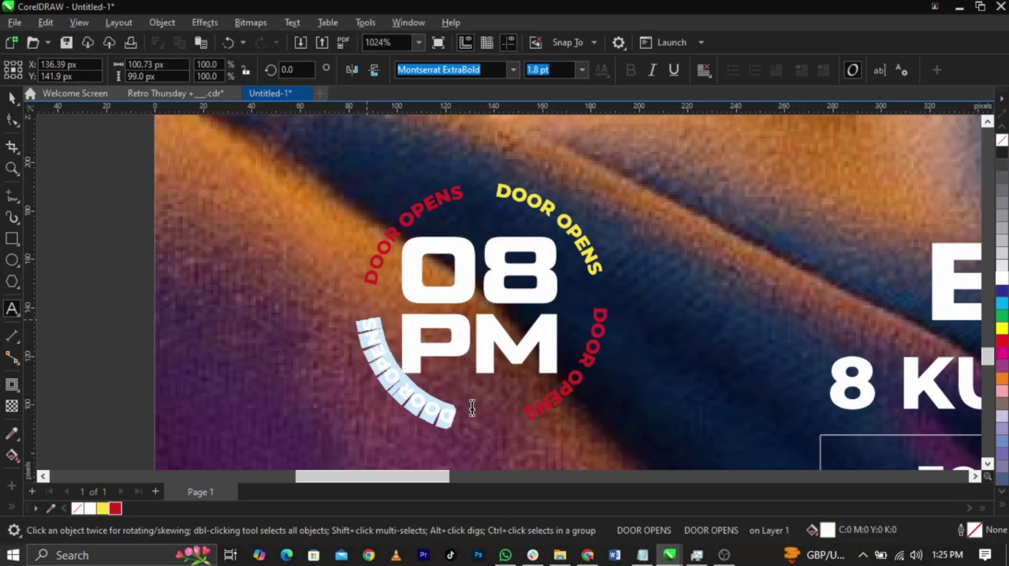
left_click(103, 509)
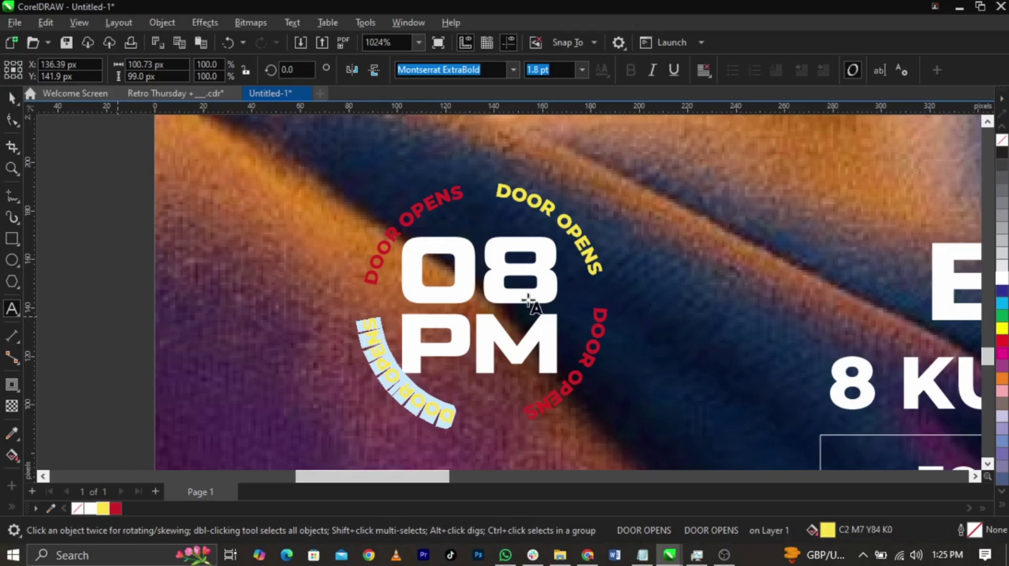
key("Escape")
key("Escape")
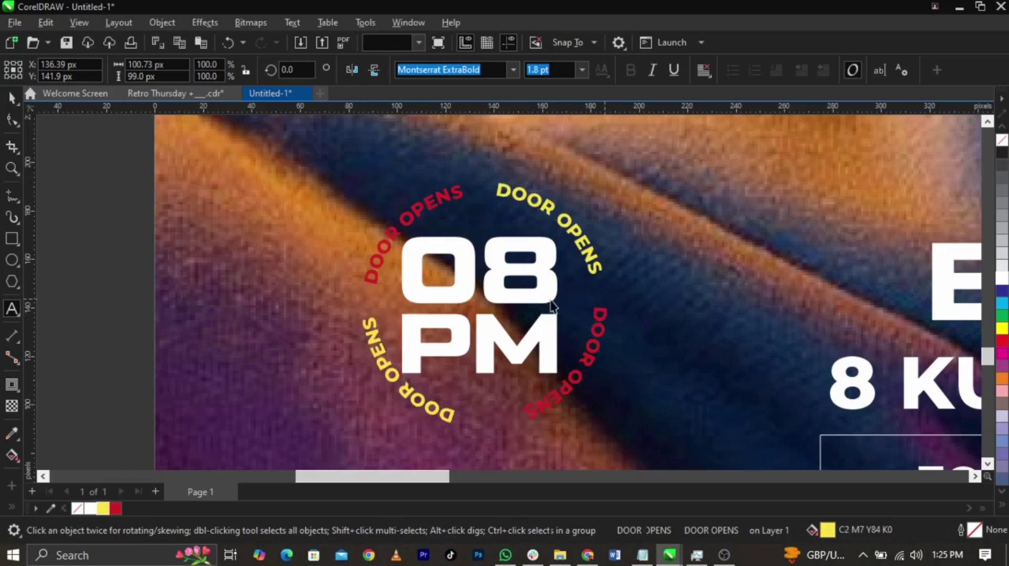
Step: Shrink 08 PM to about 84% and move the whole badge lower on the flyer
key("ctrl+space")
left_click(544, 357)
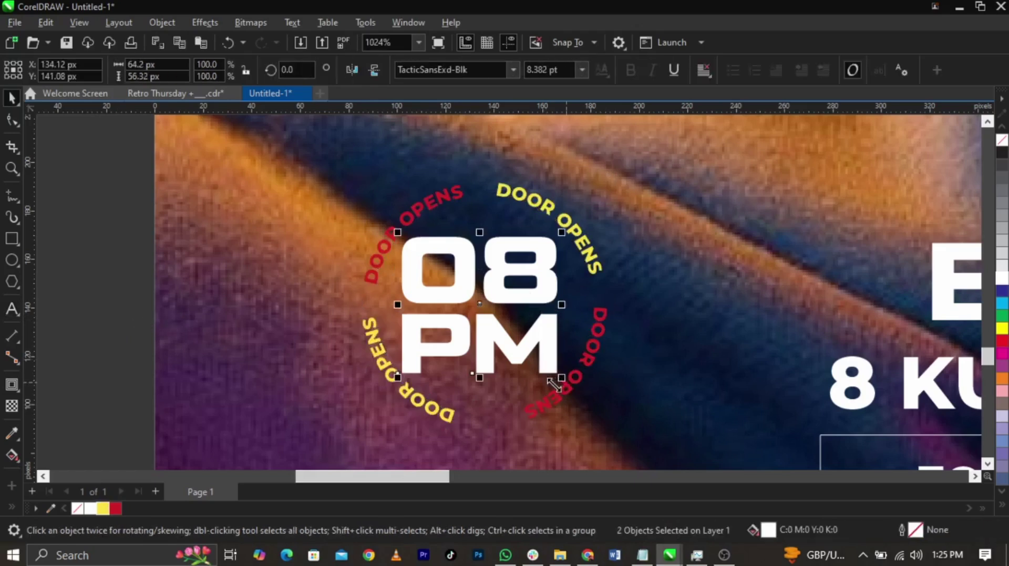
left_click_drag(554, 385, 553, 386)
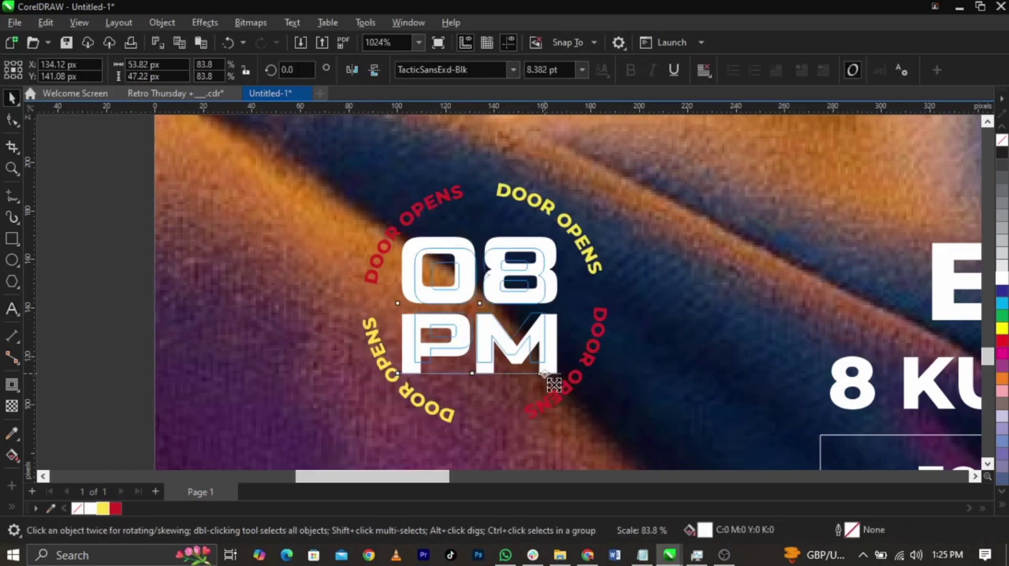
left_click(539, 202)
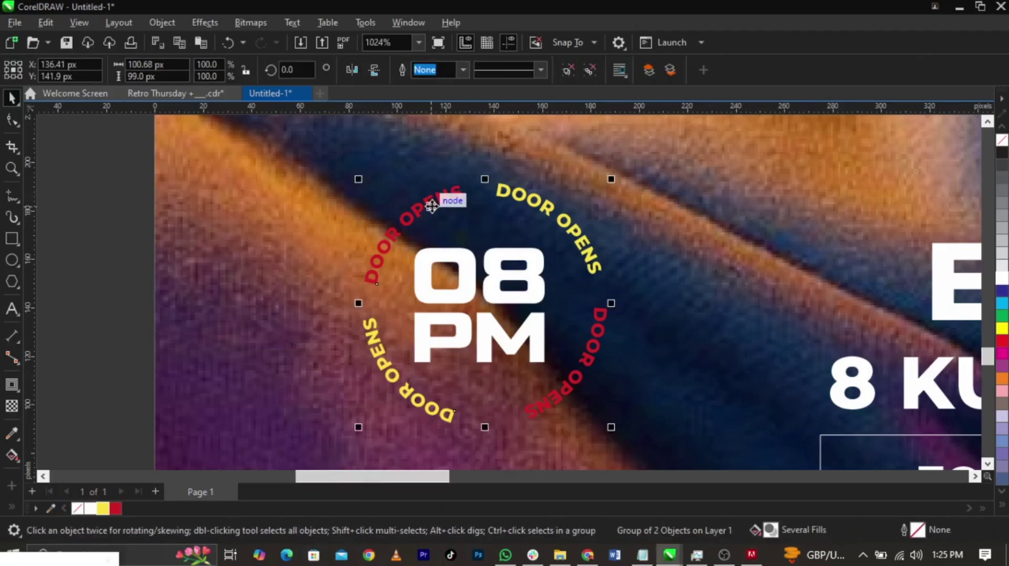
scroll(431, 205, "down", 4)
left_click_drag(299, 177, 533, 318)
scroll(468, 257, "up", 2)
left_click_drag(478, 265, 474, 316)
scroll(305, 363, "down", 5)
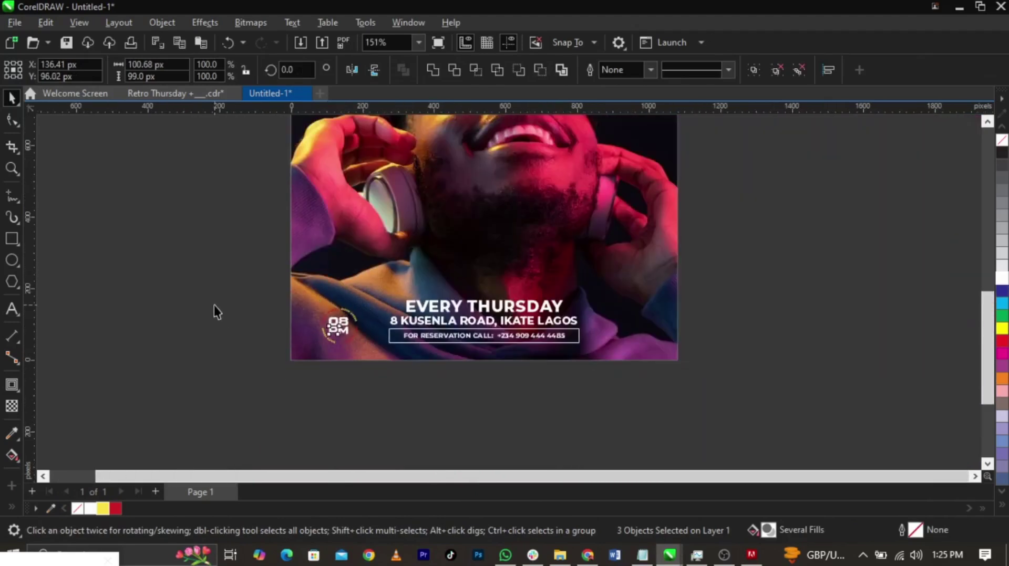
Step: Zoom into the lower flyer and draw a small white square without outline at lower right
key("z")
left_click_drag(211, 246, 851, 370)
key("space")
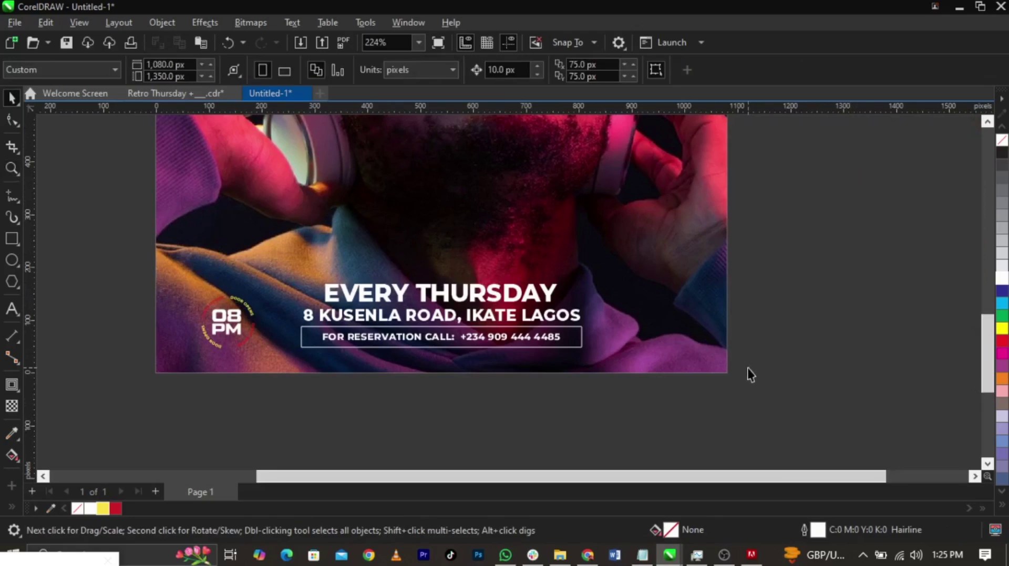
scroll(747, 357, "up", 1)
scroll(747, 346, "down", 2)
scroll(333, 179, "up", 1)
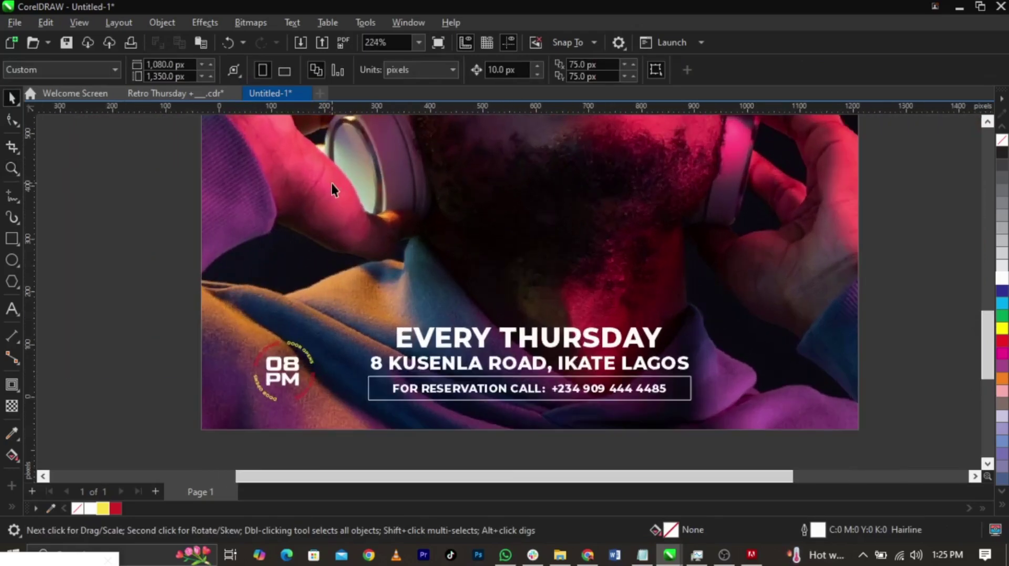
scroll(330, 181, "down", 1)
scroll(579, 312, "right", 3)
scroll(483, 305, "up", 3)
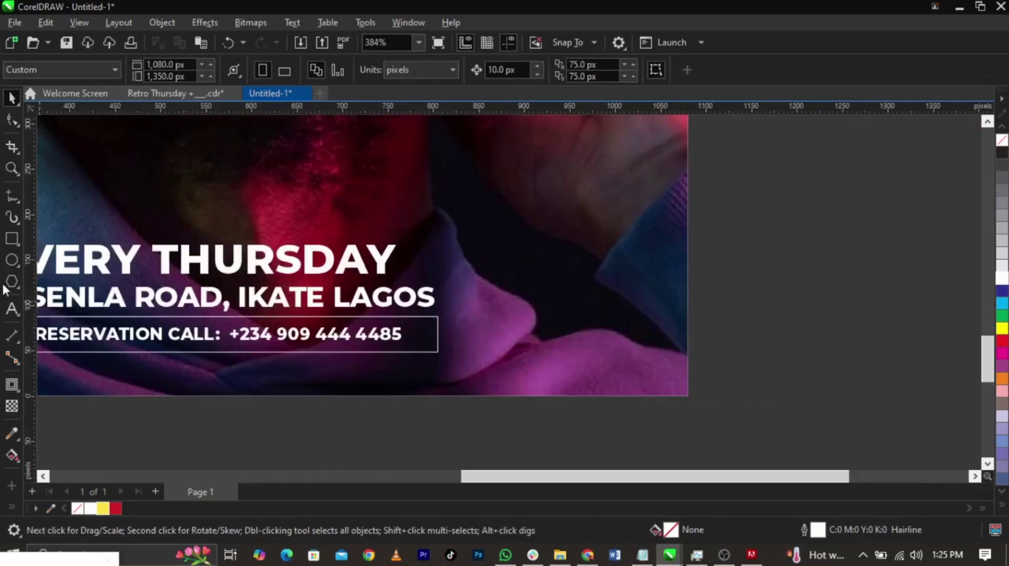
left_click(12, 240)
scroll(581, 326, "up", 1)
mouse_move(570, 310)
left_mouse_down()
mouse_move(631, 370)
mouse_move(609, 335)
left_mouse_up()
key("space")
left_click(1002, 279)
right_click(1002, 140)
scroll(607, 339, "up", 1)
Step: Duplicate EVERY THURSDAY as 18+, center it on the white square, and shrink it to fit
left_click_drag(112, 171, 750, 213)
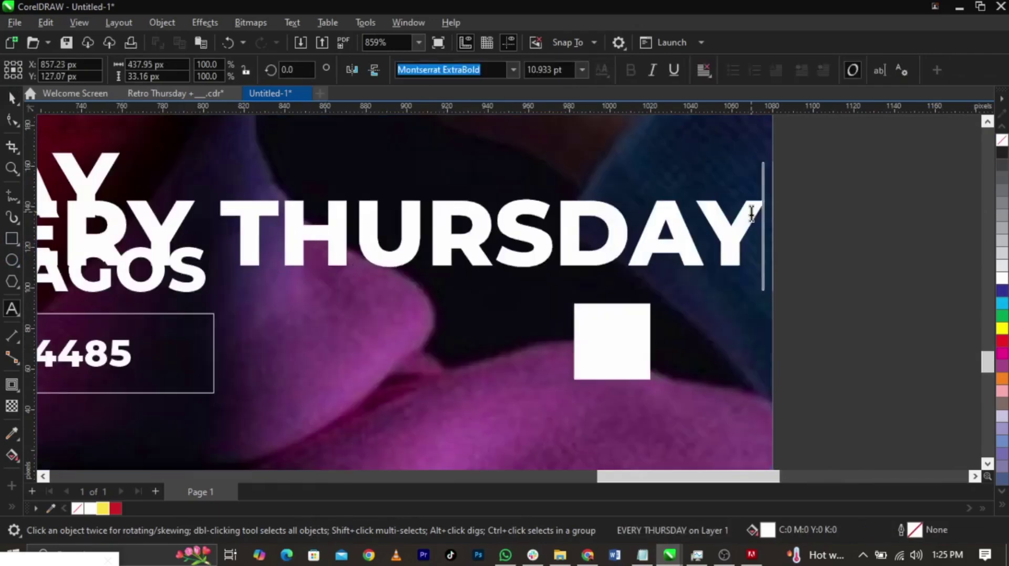
double_click(751, 213)
key("ctrl+a")
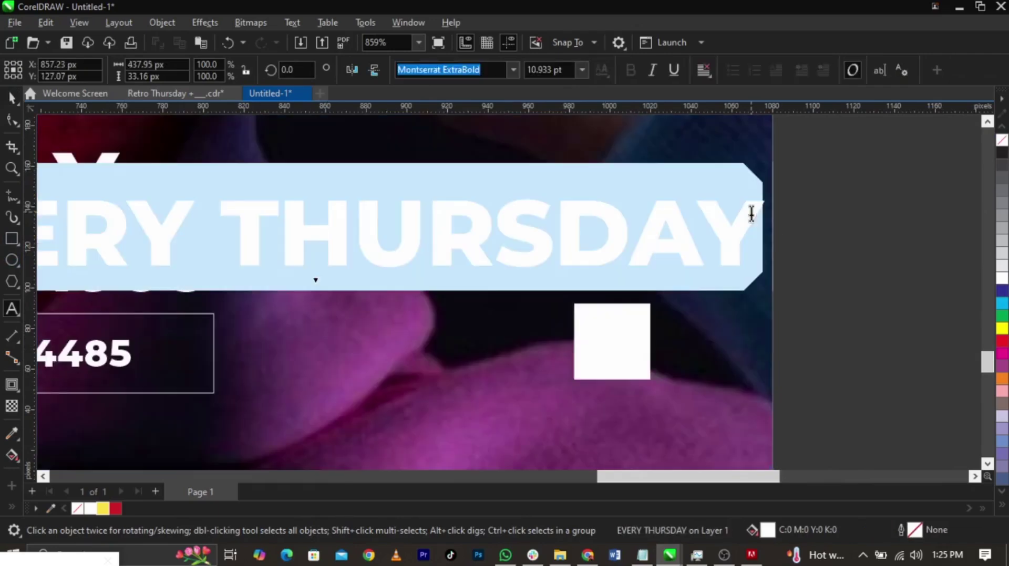
type("18+")
key("ctrl+space")
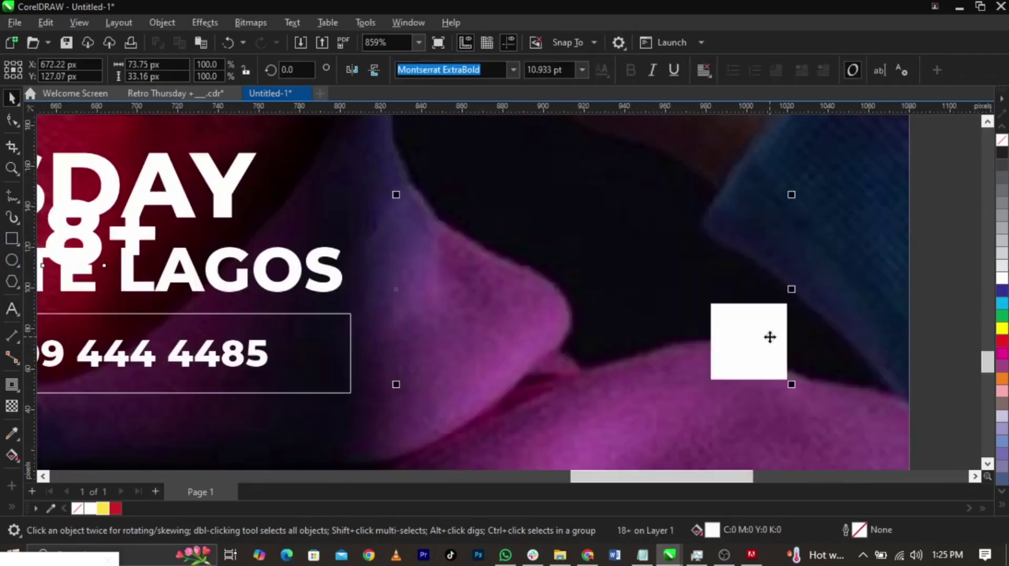
left_click(770, 337, "shift")
key("c")
key("e")
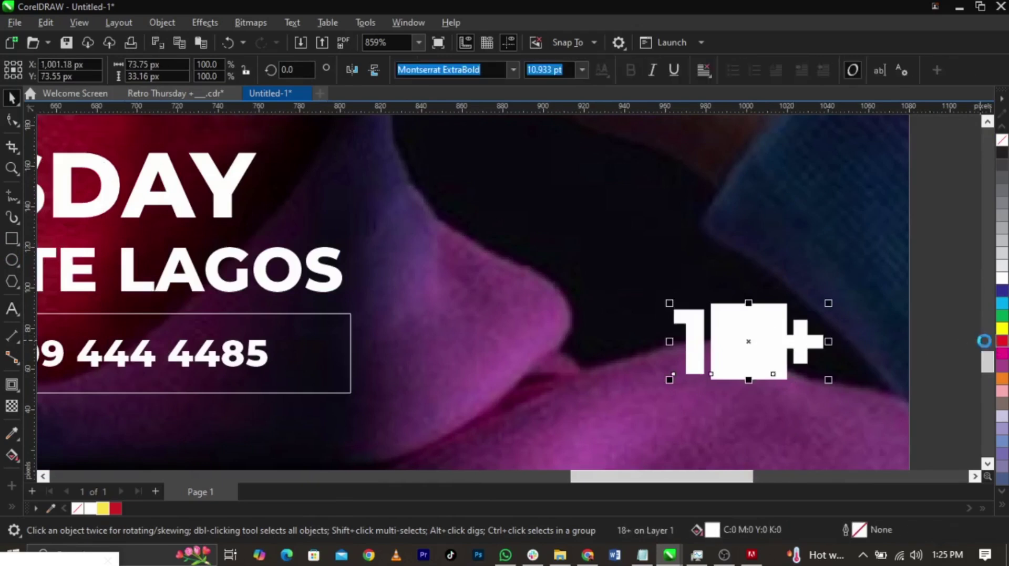
scroll(822, 378, "up", 1)
left_click_drag(828, 392, 768, 399)
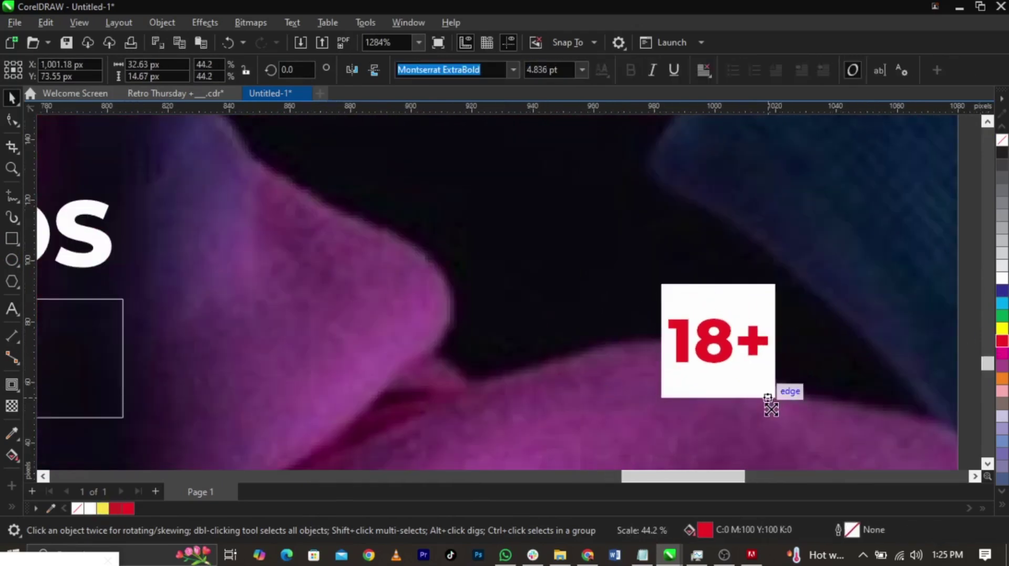
Step: Round the white square's corners to 3.66 px
left_click(761, 394)
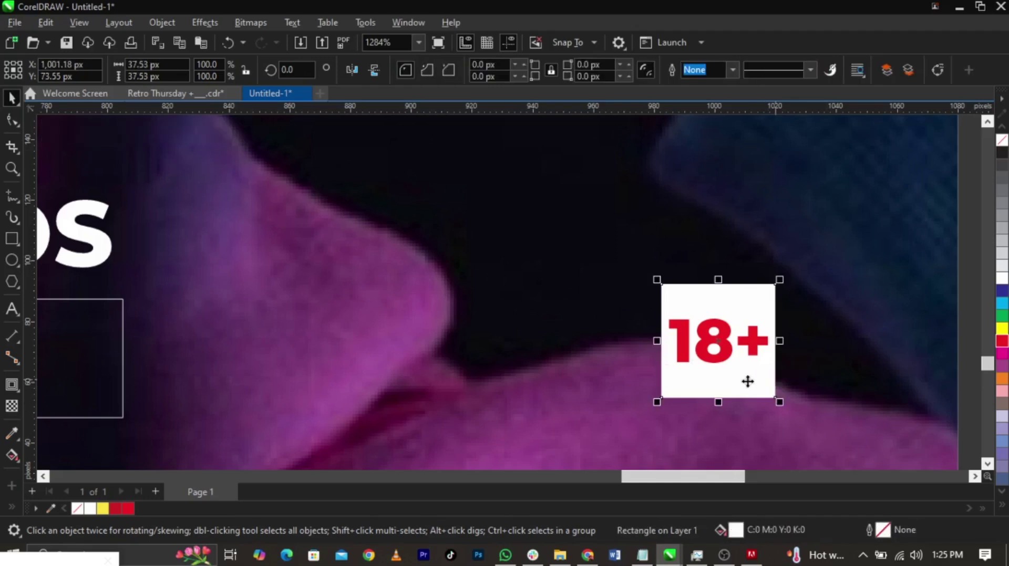
left_click(11, 119)
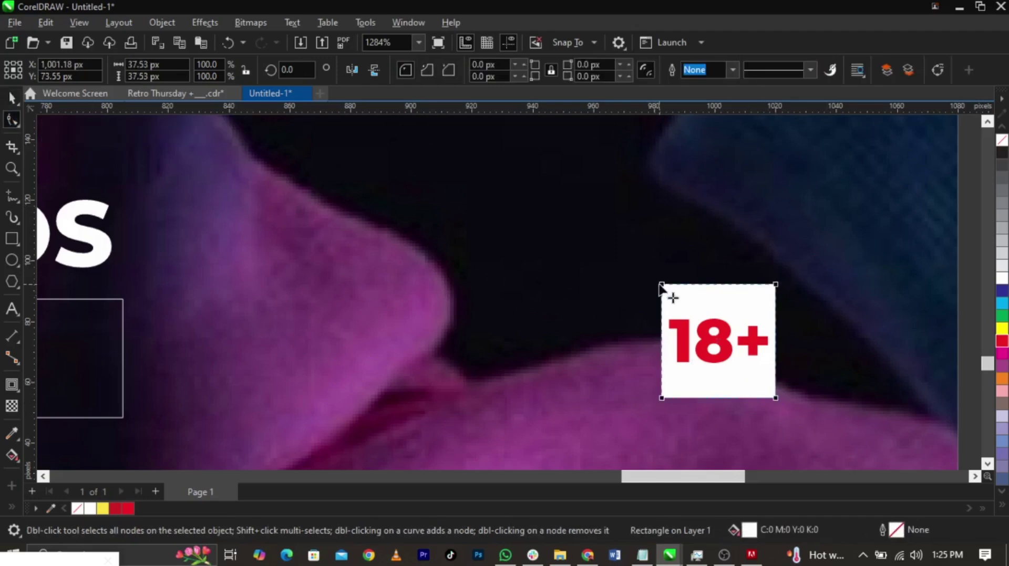
left_click_drag(661, 286, 666, 302)
key("space")
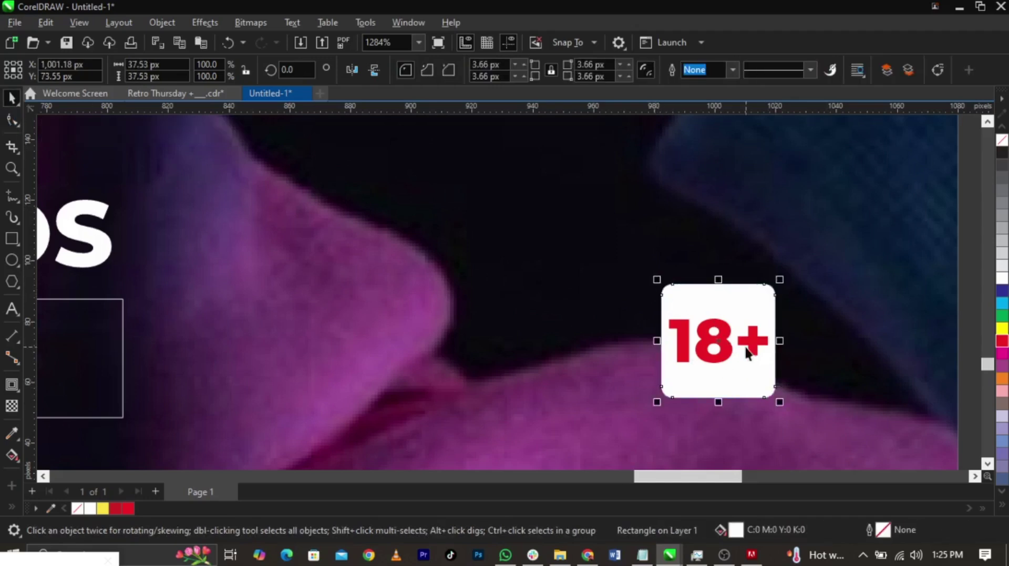
scroll(735, 349, "up", 2)
scroll(727, 351, "down", 3)
Step: Group the 18+ badge and add the reservation box to the selection
left_click(727, 351)
scroll(726, 351, "down", 4)
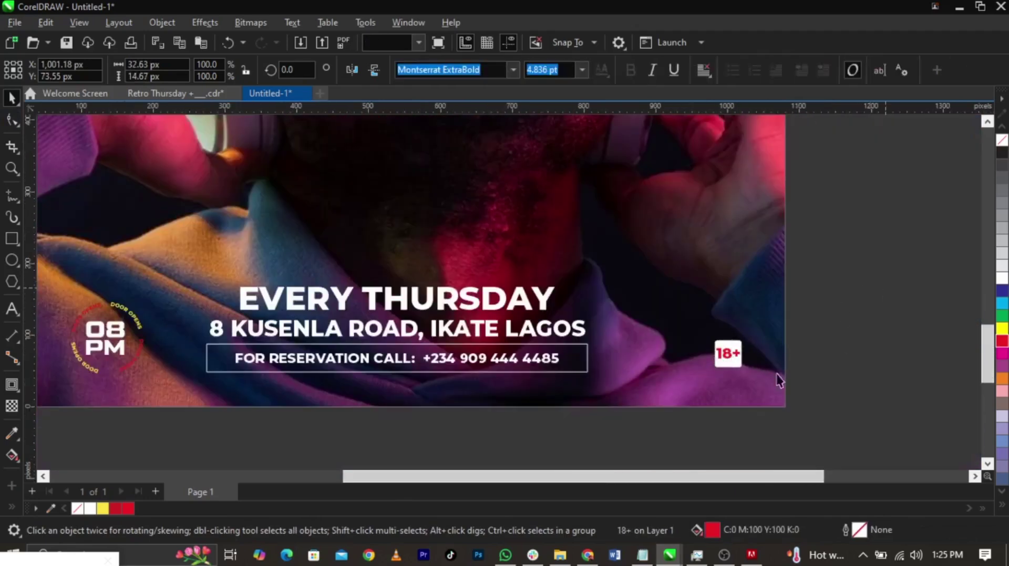
left_click_drag(882, 297, 699, 399)
key("ctrl+g")
left_click(579, 372, "shift")
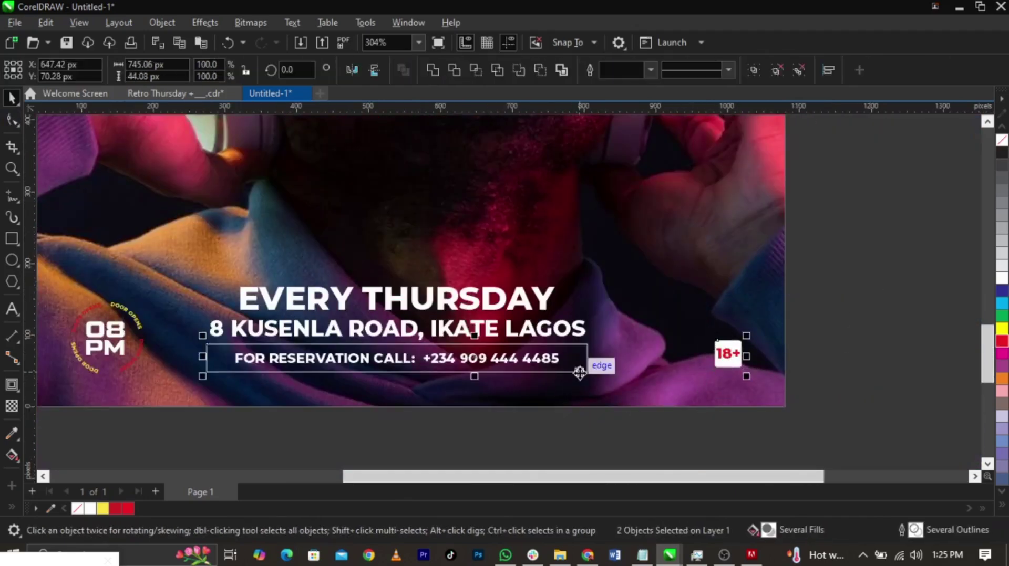
Step: Enlarge the boombox and move it onto the flyer's top-left corner
key("F4")
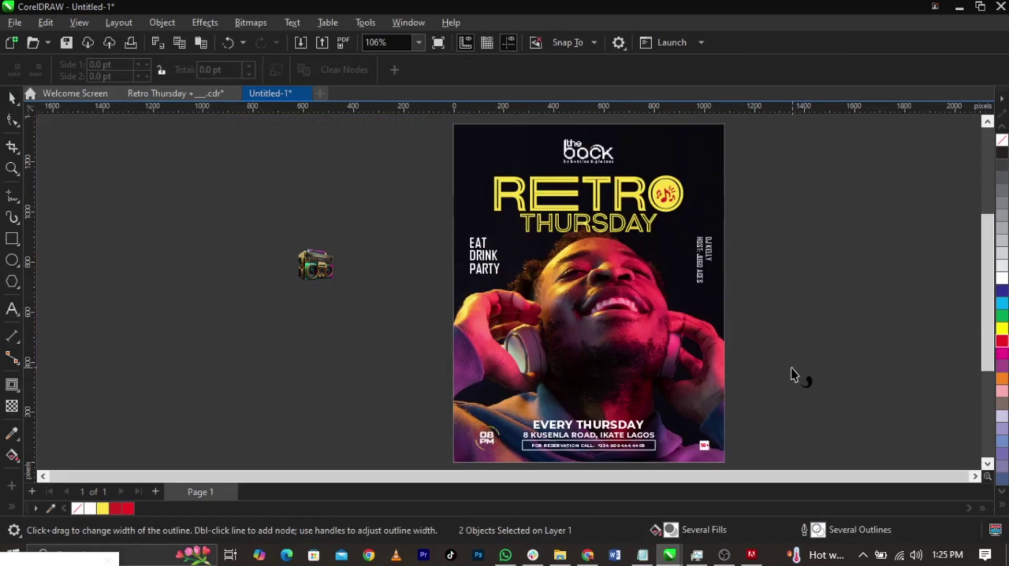
key("space")
left_click(344, 286)
left_click(318, 268)
left_click_drag(344, 298, 371, 321)
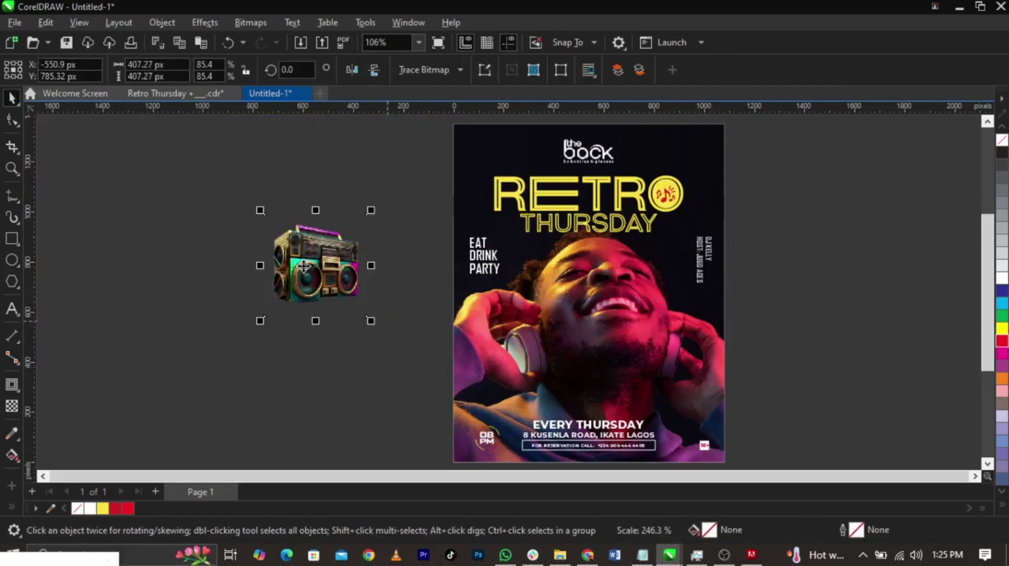
left_click_drag(304, 267, 457, 176)
scroll(439, 268, "up", 2)
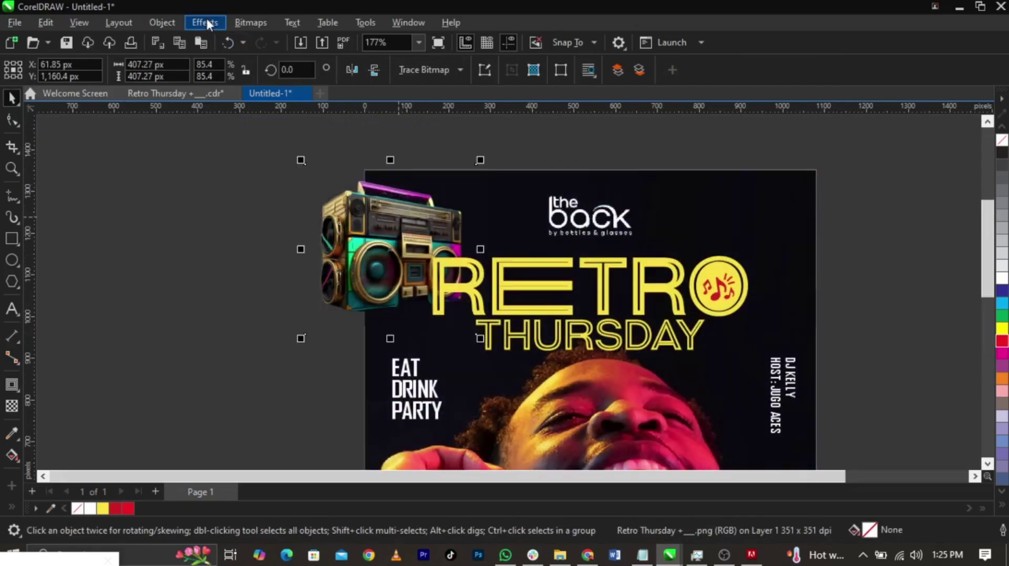
Step: Apply a Motion Blur with distance 95 to the boombox
left_click(206, 21)
mouse_move(218, 112)
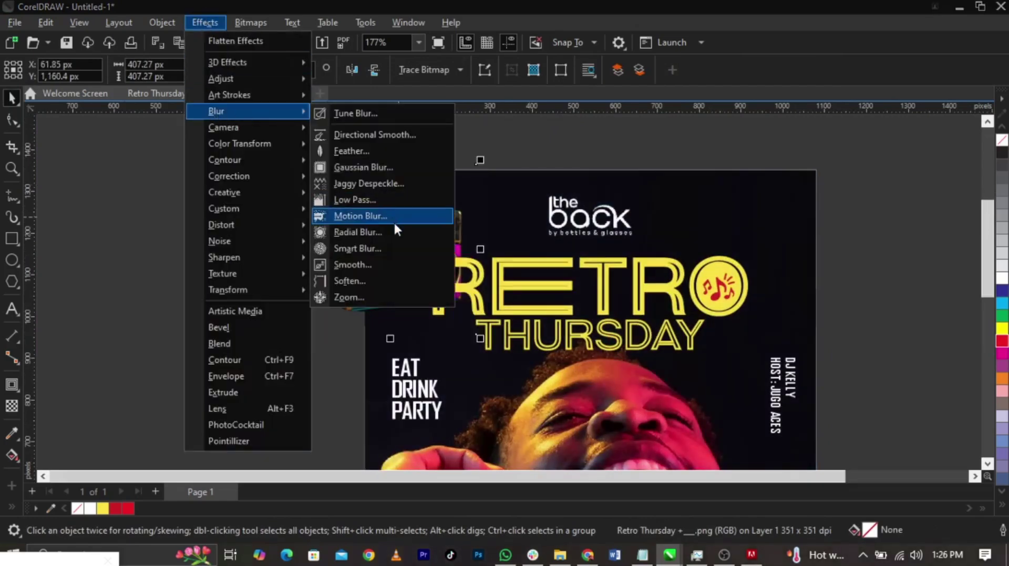
left_click(394, 220)
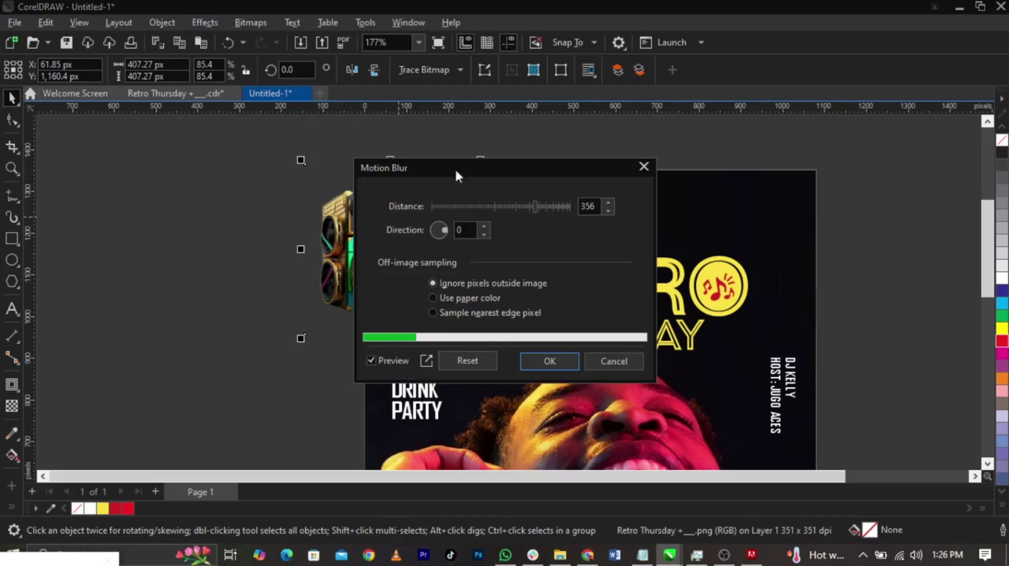
left_click_drag(455, 168, 628, 154)
left_click(652, 192)
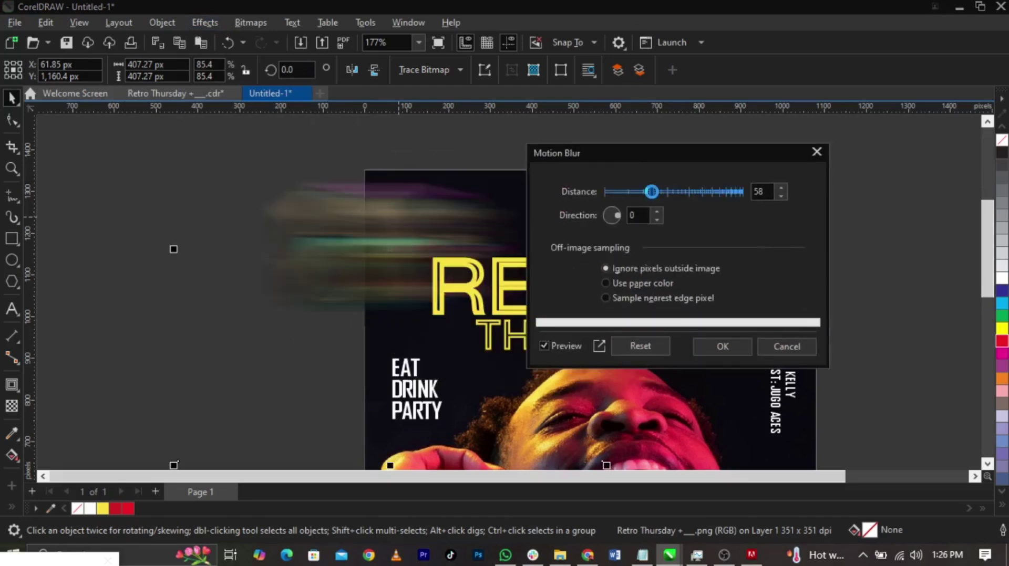
left_click_drag(652, 190, 665, 189)
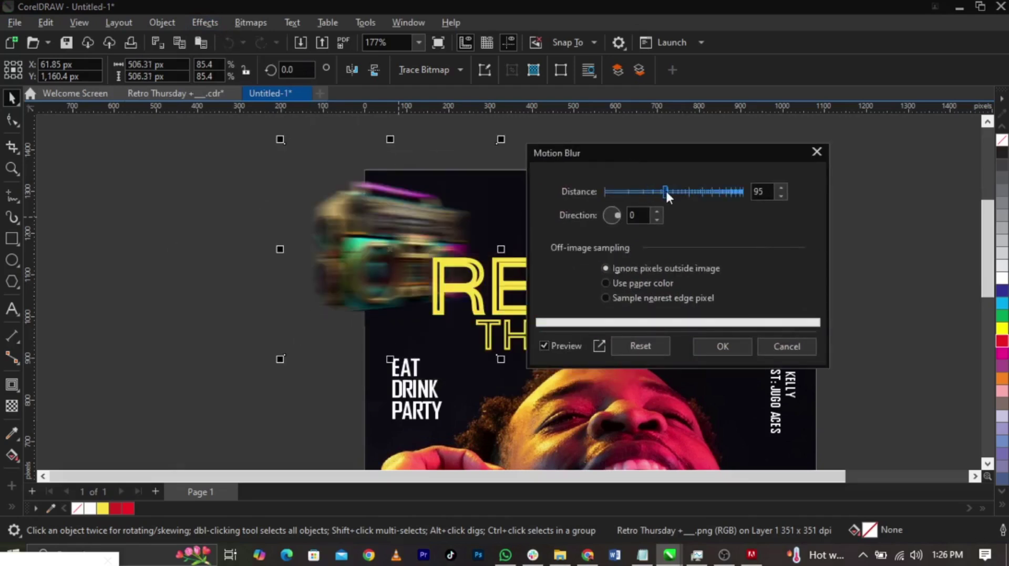
left_click(718, 349)
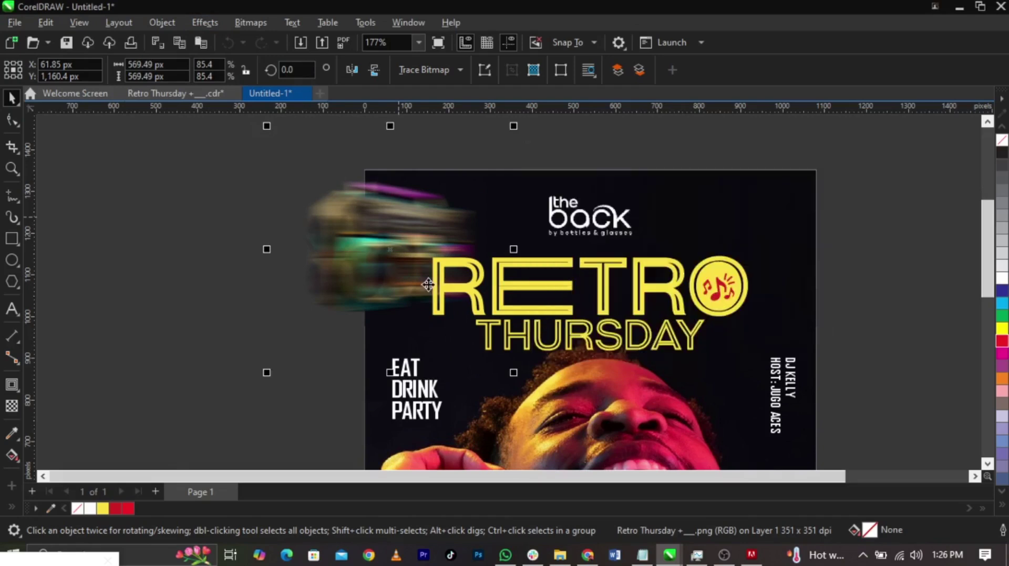
Step: Rotate the boombox to 343.716°, shrink it, and PowerClip it inside the dark background
left_click(412, 249)
left_click_drag(519, 362, 468, 381)
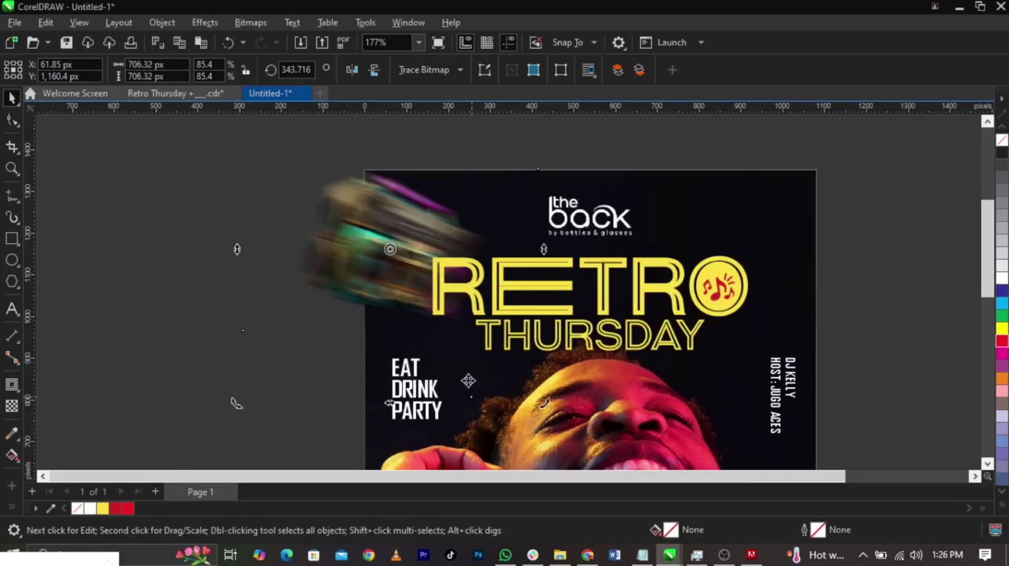
left_click(412, 245)
left_click_drag(542, 404, 452, 347)
mouse_move(387, 286)
left_mouse_down()
mouse_move(373, 267)
mouse_move(383, 276)
left_mouse_up()
right_click(392, 276)
left_click(421, 314)
left_click(630, 211)
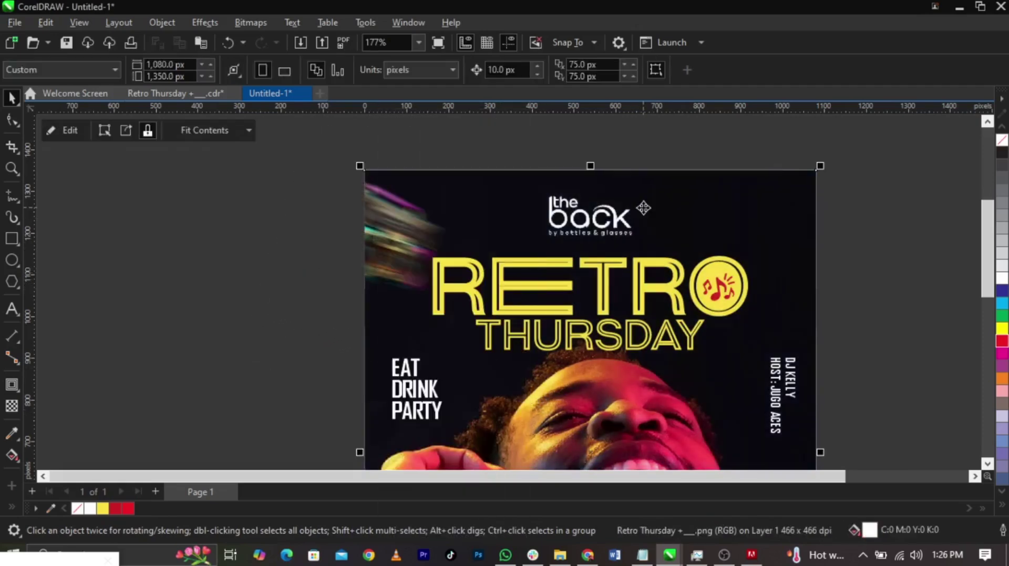
Step: Inside the PowerClip, lower the boombox's motion blur distance to 37
double_click(395, 236)
left_click(394, 237)
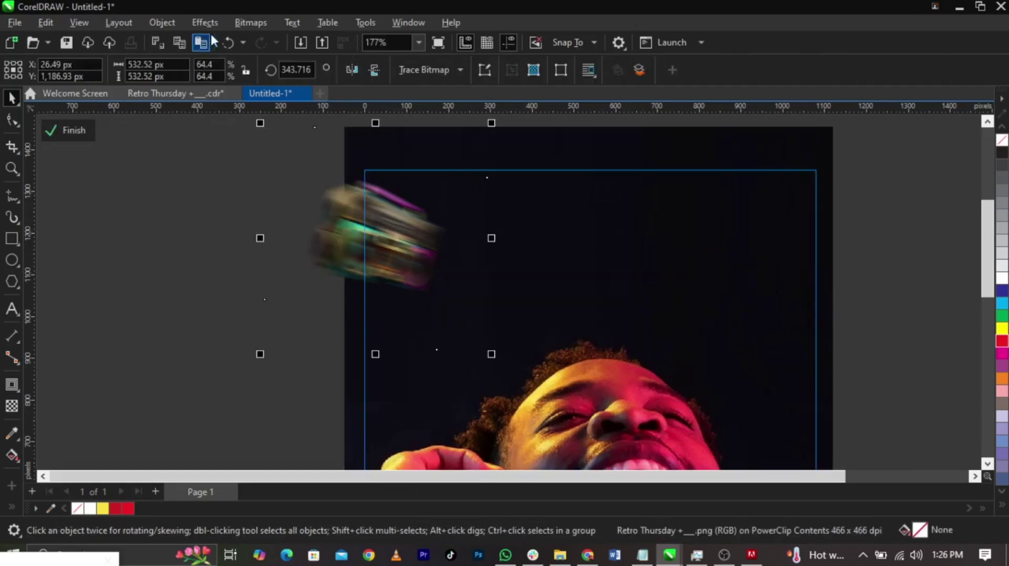
left_click(250, 22)
mouse_move(197, 22)
mouse_move(227, 111)
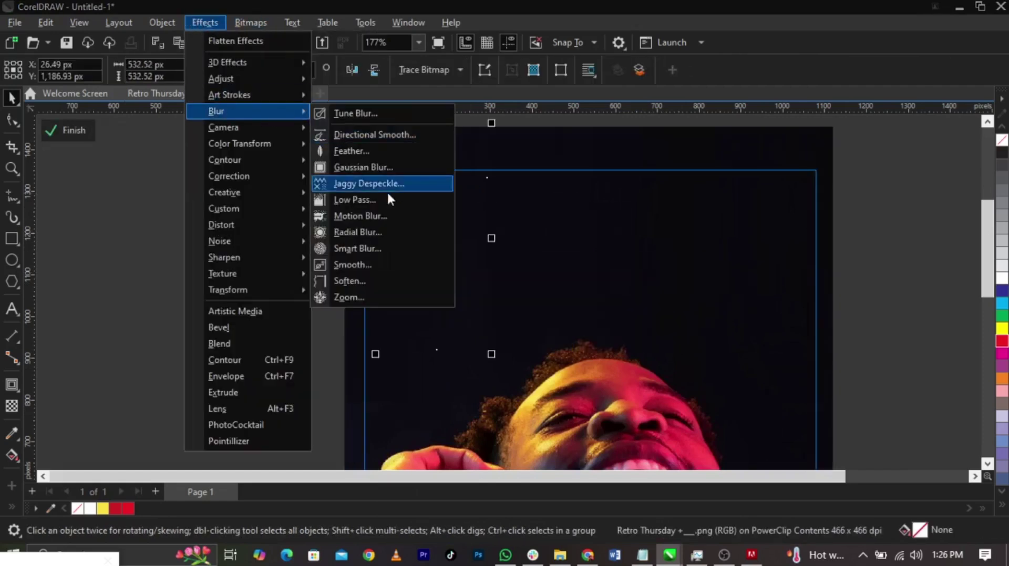
left_click(396, 223)
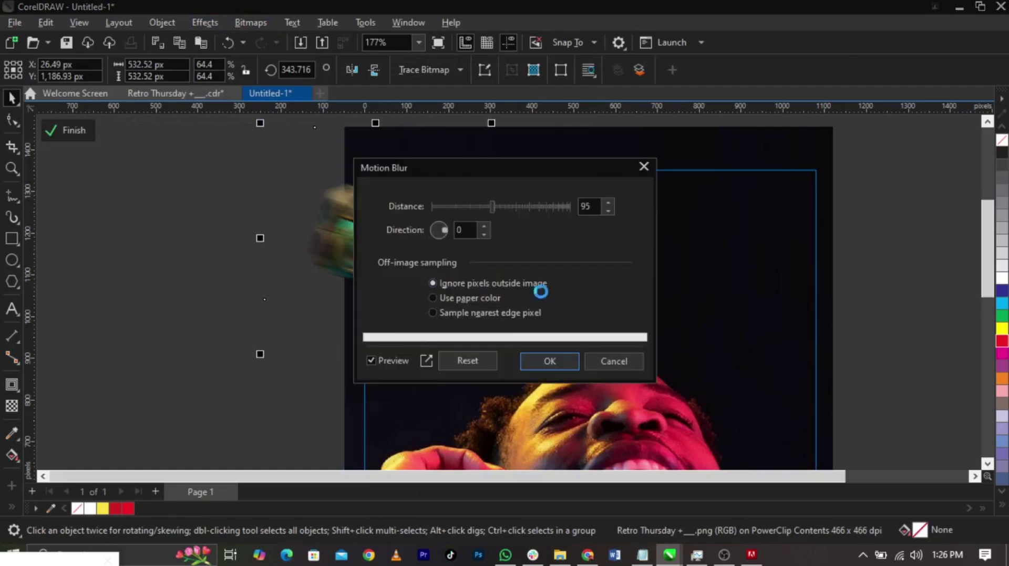
left_click(467, 206)
left_click_drag(489, 167, 656, 174)
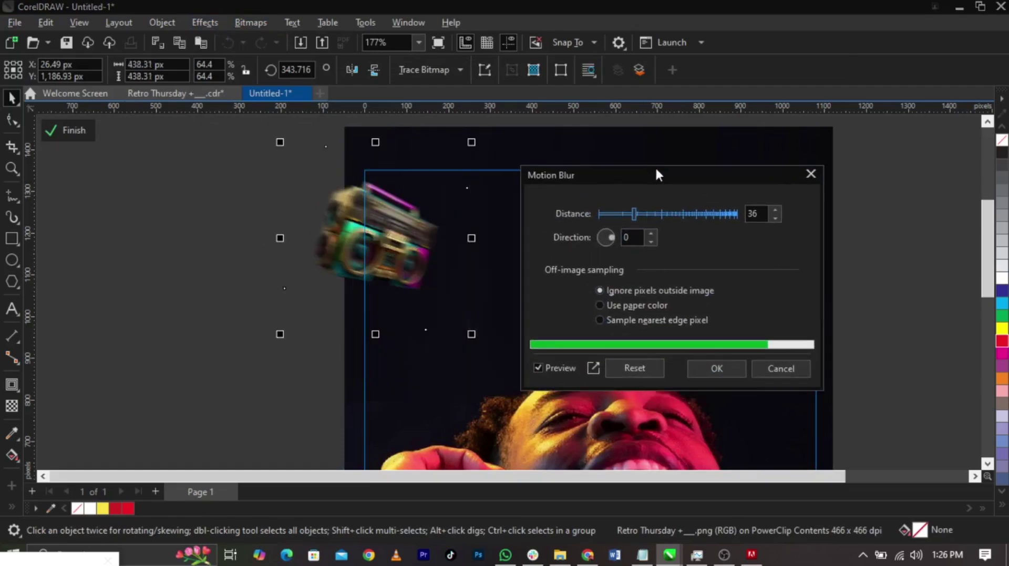
left_click(648, 214)
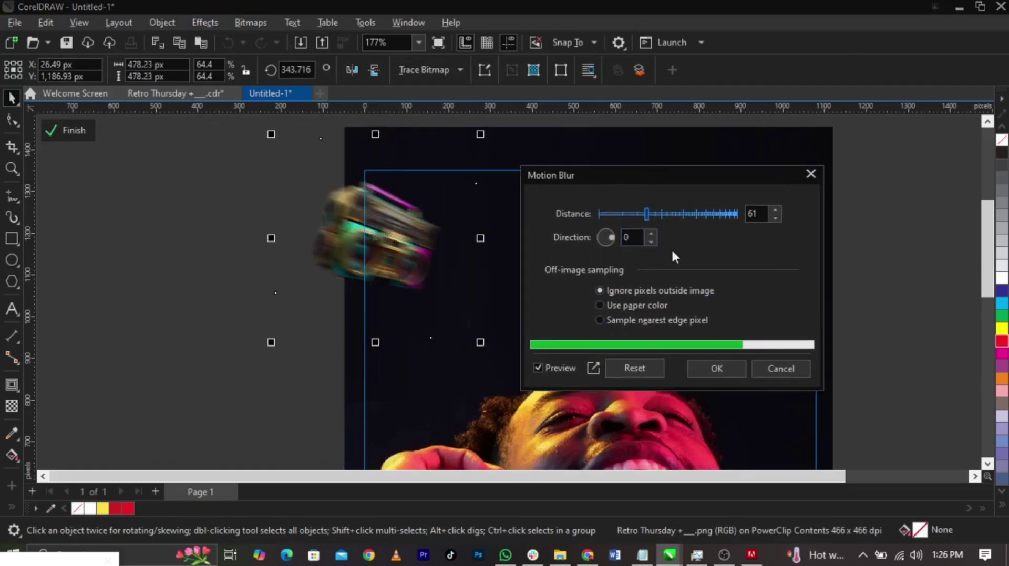
left_click(715, 369)
Step: Mirror a copy of the boombox to the top-right corner, resize and tilt it, and finish editing
left_click_drag(270, 238, 831, 259)
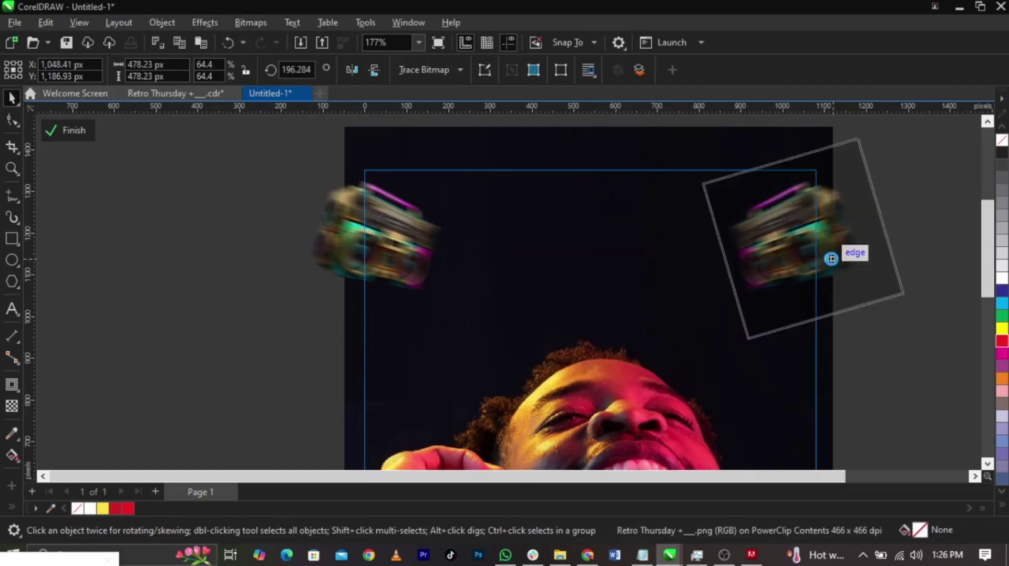
left_click(923, 261)
double_click(793, 260)
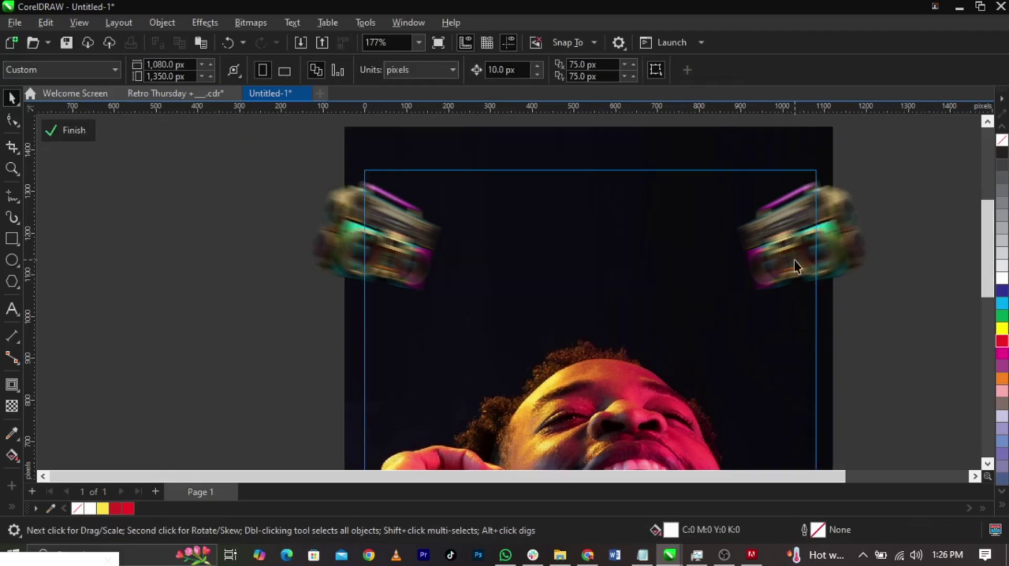
left_click(794, 260)
left_click_drag(700, 342, 599, 316)
left_click(371, 254)
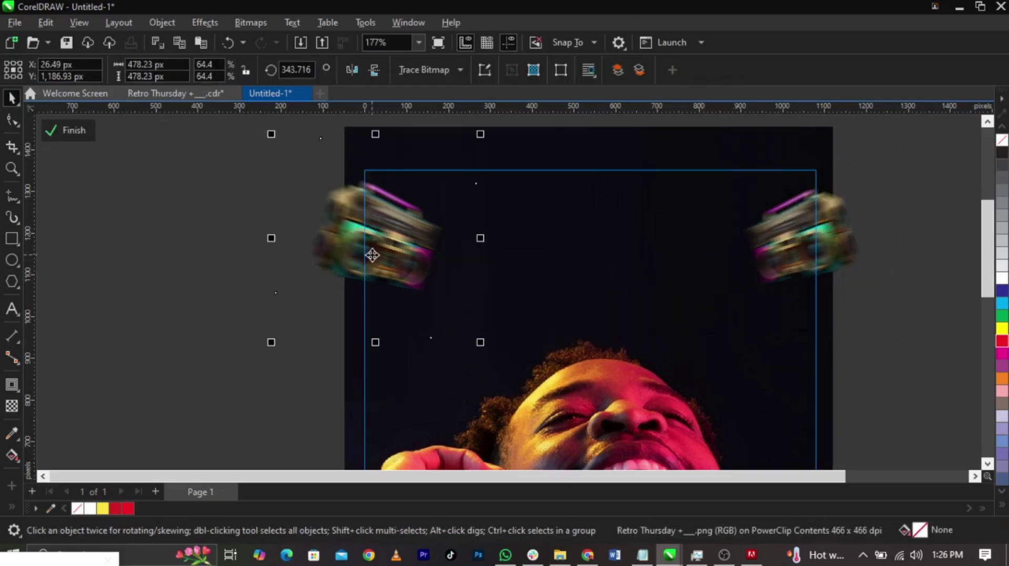
left_click(251, 287)
Step: Preview the finished flyer in Full-Screen Preview (F9)
scroll(251, 286, "down", 3)
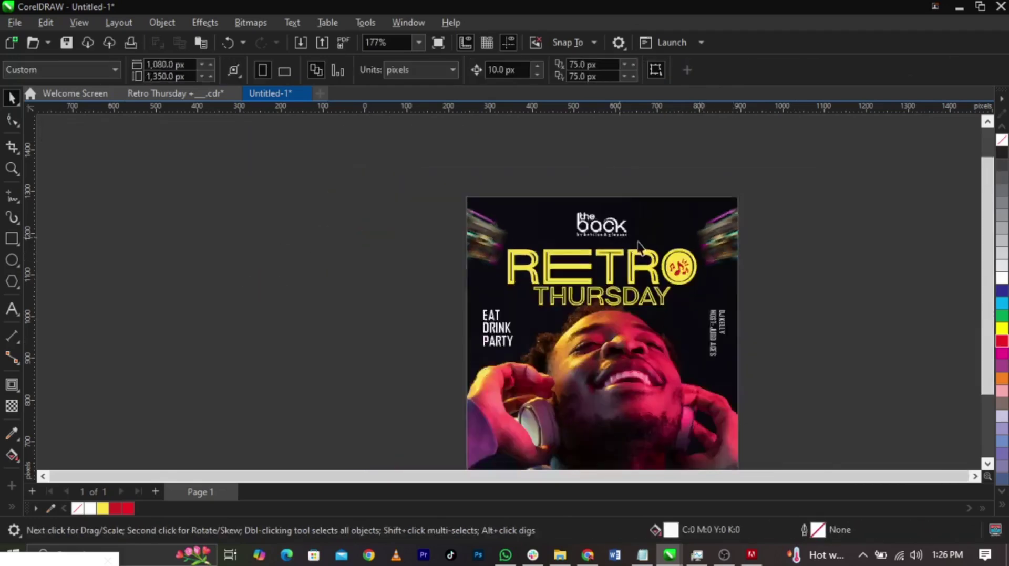
scroll(797, 277, "up", 1)
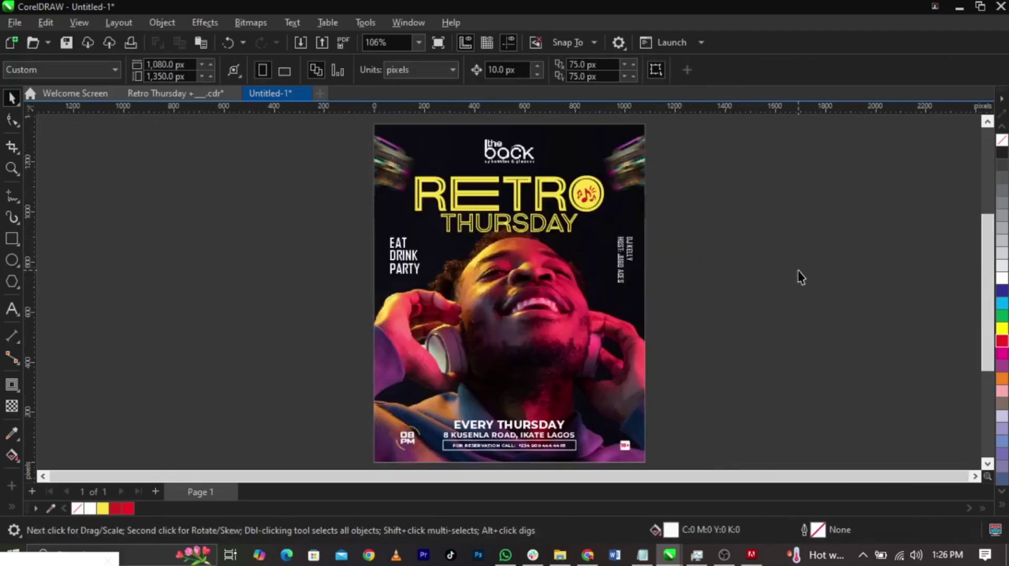
key("F9")
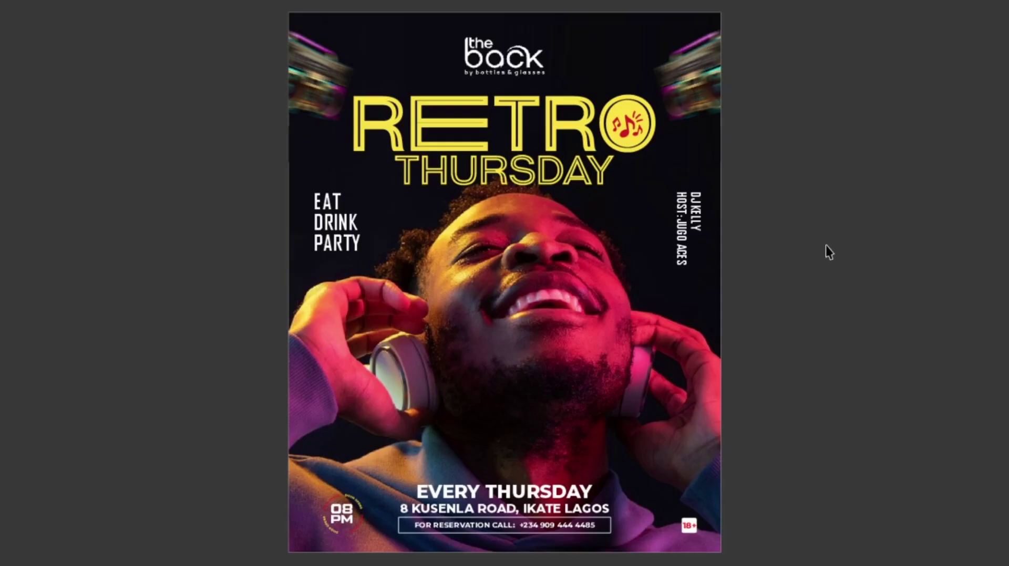